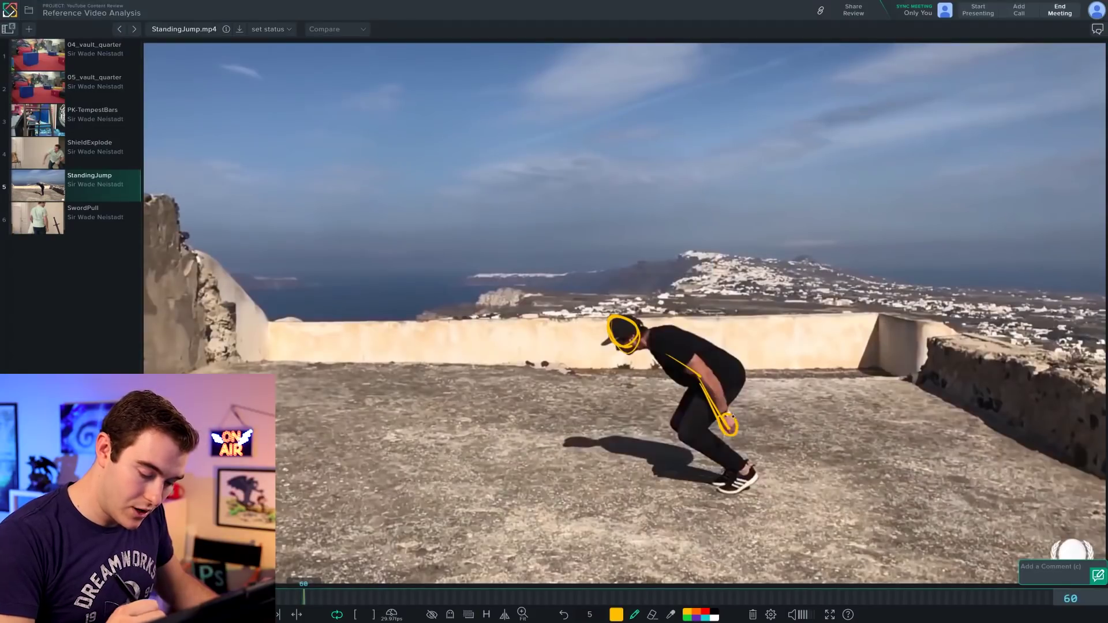
# Step: On frame 60, outline the crouching figure's back, chest, bent leg and shoe in yellow
pyautogui.moveTo(670, 328); pyautogui.dragTo(748, 377)
pyautogui.moveTo(697, 345); pyautogui.dragTo(742, 369)
pyautogui.moveTo(660, 359); pyautogui.dragTo(694, 385)
pyautogui.moveTo(688, 390); pyautogui.dragTo(670, 431)
pyautogui.moveTo(693, 394); pyautogui.dragTo(679, 439)
pyautogui.moveTo(679, 439); pyautogui.dragTo(728, 475)
pyautogui.moveTo(753, 462); pyautogui.dragTo(758, 477)
pyautogui.moveTo(758, 477); pyautogui.dragTo(717, 495)
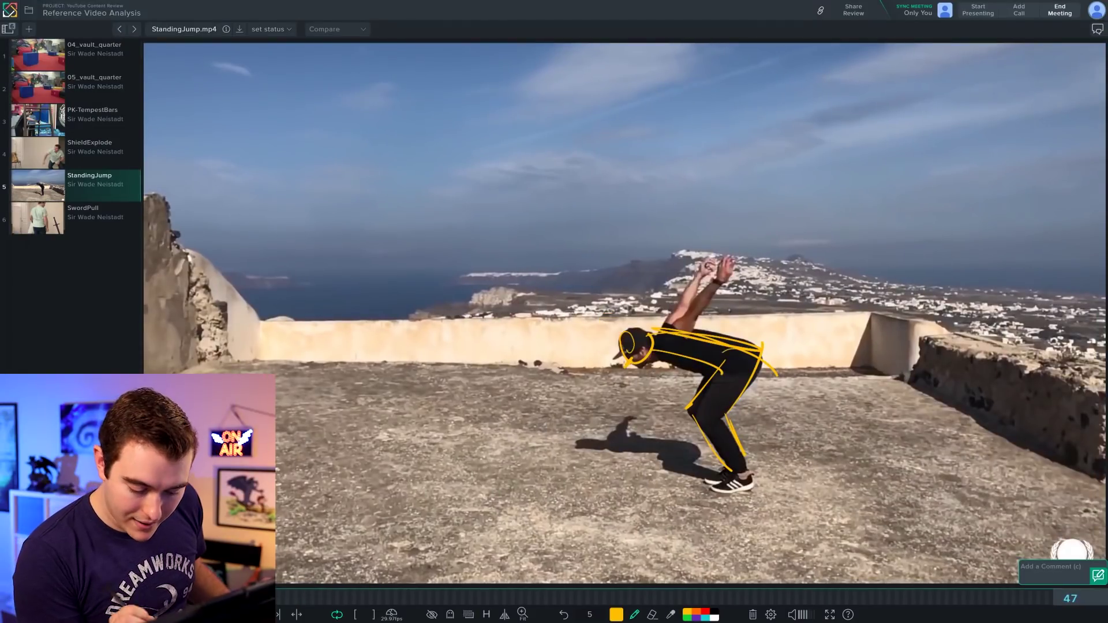
# Step: Add yellow outlines for the hips and the raised arm to the bent-over pose on frame 47
pyautogui.moveTo(709, 370); pyautogui.dragTo(763, 350)
pyautogui.moveTo(682, 331); pyautogui.dragTo(705, 299)
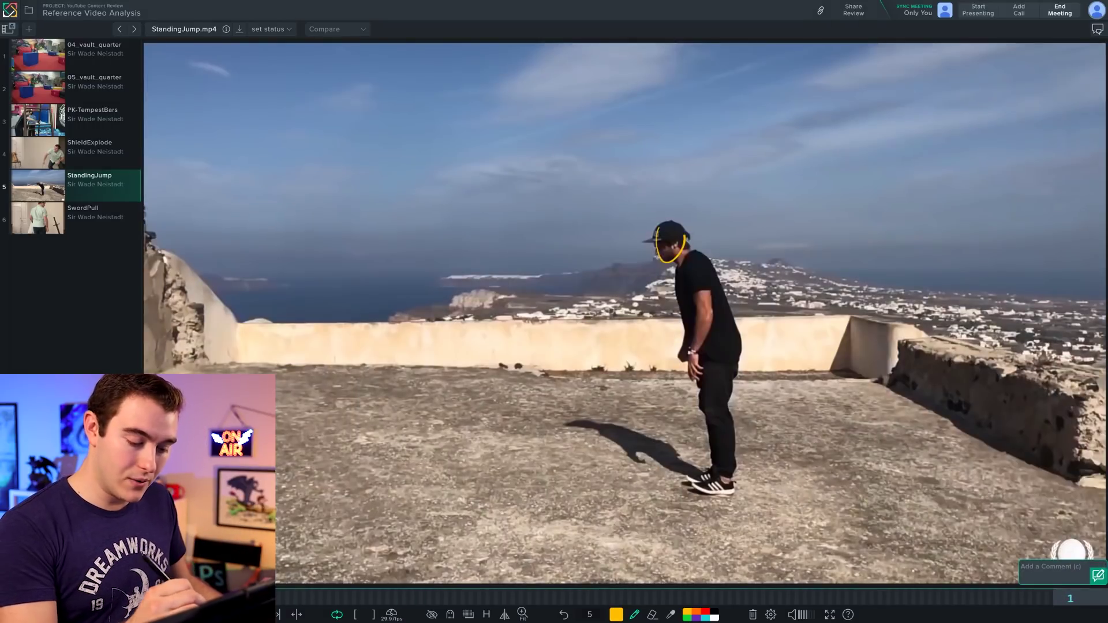
# Step: On frame 1, outline the standing figure's head, torso, hips, legs, feet and arm in yellow
pyautogui.moveTo(685, 236); pyautogui.dragTo(687, 246)
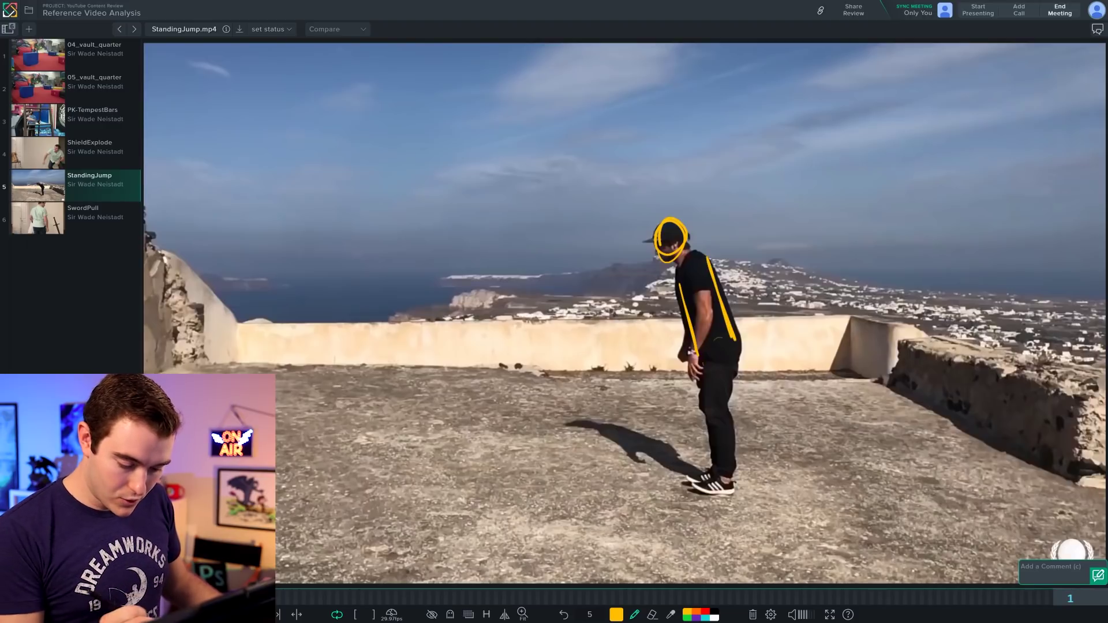
pyautogui.moveTo(736, 338); pyautogui.dragTo(712, 361)
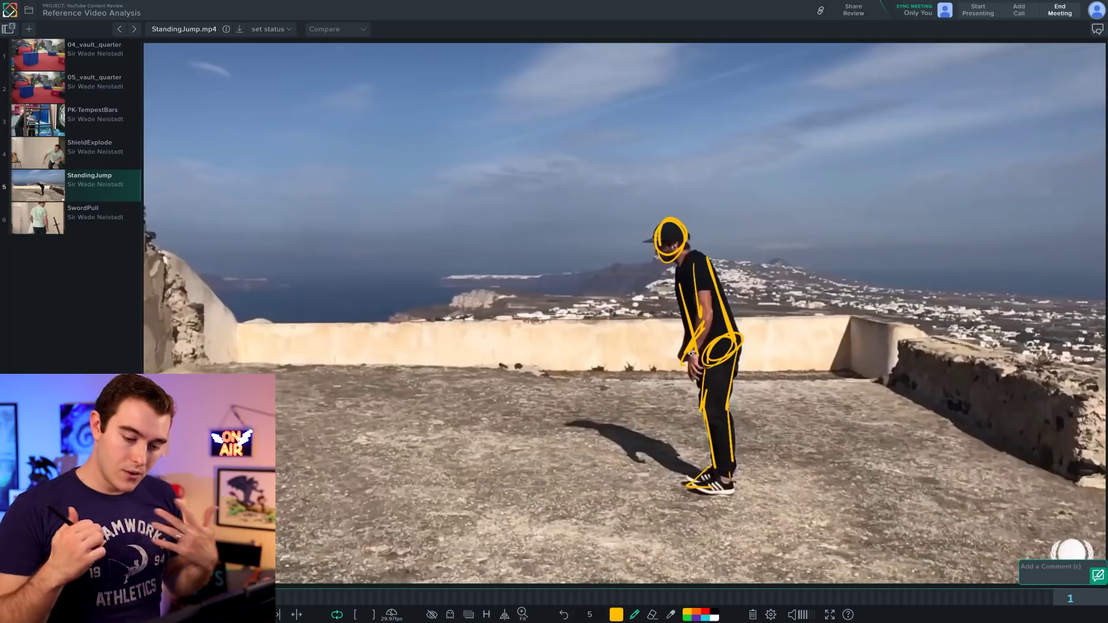
pyautogui.moveTo(700, 277)
pyautogui.mouseDown()
pyautogui.moveTo(704, 312)
pyautogui.moveTo(687, 362)
pyautogui.moveTo(699, 372)
pyautogui.mouseUp()
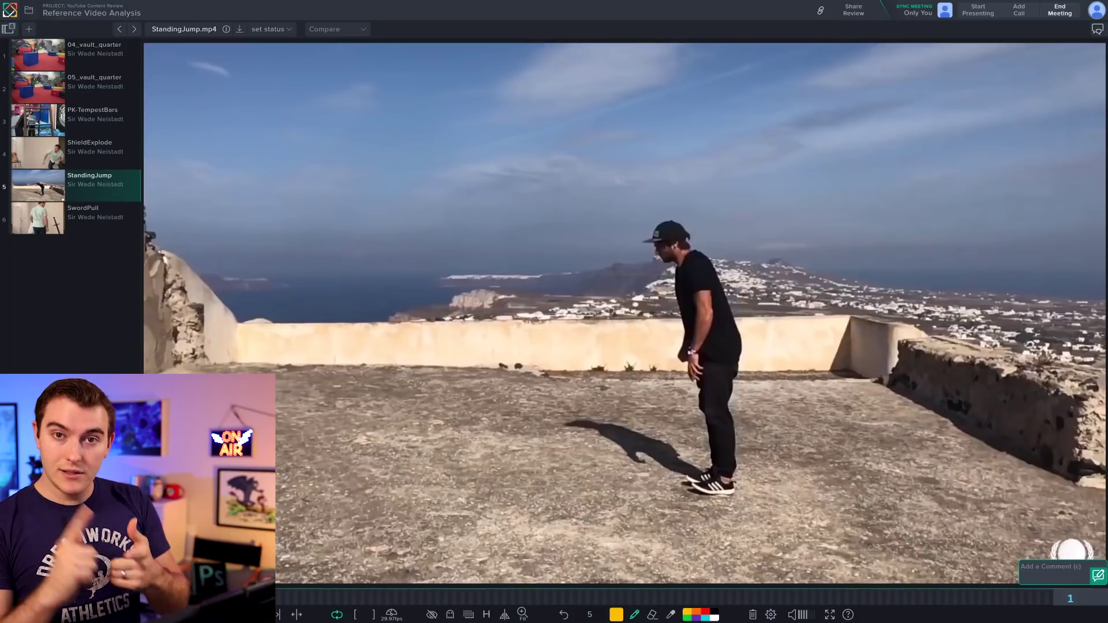
# Step: Play the StandingJump clip from frame 1, and step back and forth to settle on the bent-over pose at frame 47
pyautogui.press('space')
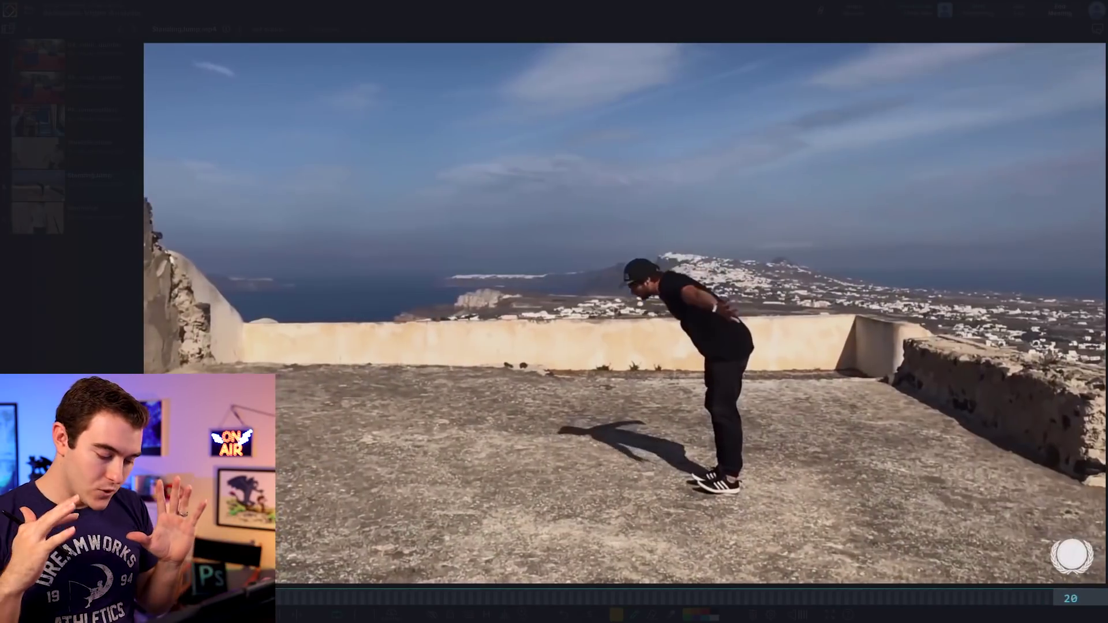
pyautogui.press('Left')
pyautogui.press('Left')
pyautogui.press('Left')
pyautogui.press('Left')
pyautogui.press('Left')
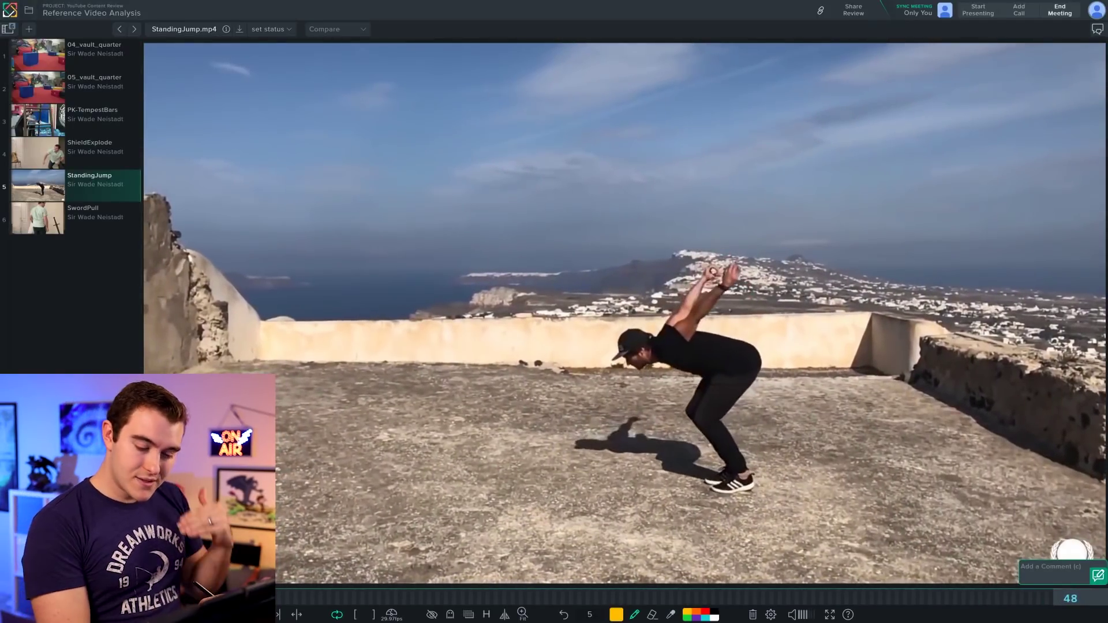
pyautogui.press('Right')
pyautogui.press('Right')
pyautogui.press('Right')
pyautogui.press('Right')
pyautogui.press('Right')
pyautogui.press('Left')
pyautogui.press('Left')
pyautogui.press('Left')
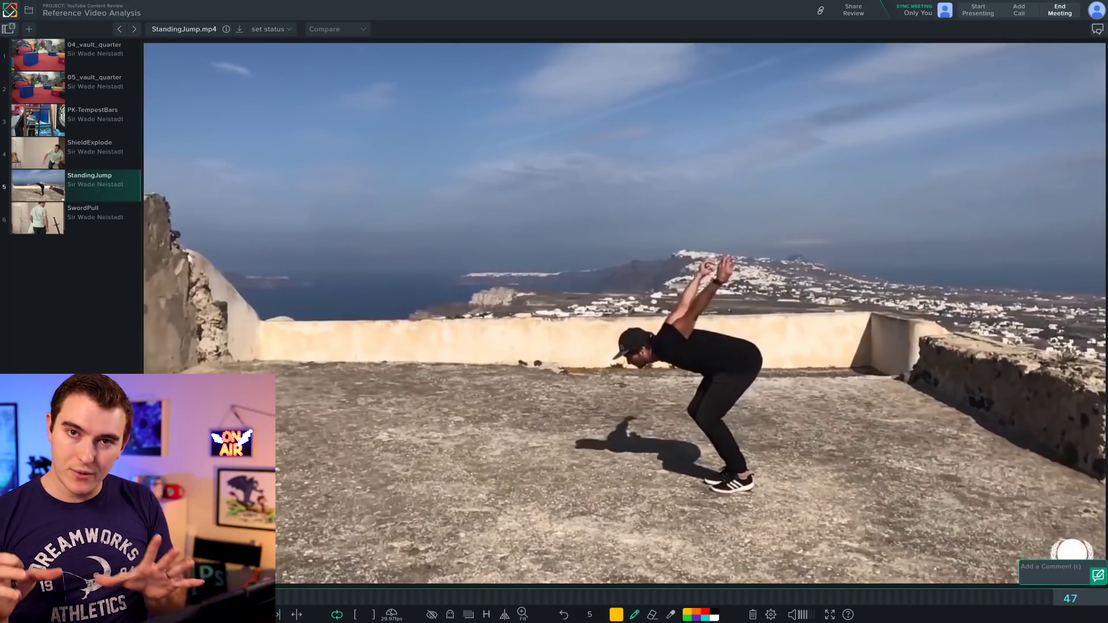
# Step: Trace the head, back, chest, hips, legs, feet and both raised arms over the figure on frame 47
pyautogui.moveTo(631, 351)
pyautogui.mouseDown()
pyautogui.moveTo(651, 345)
pyautogui.moveTo(777, 375)
pyautogui.mouseUp()
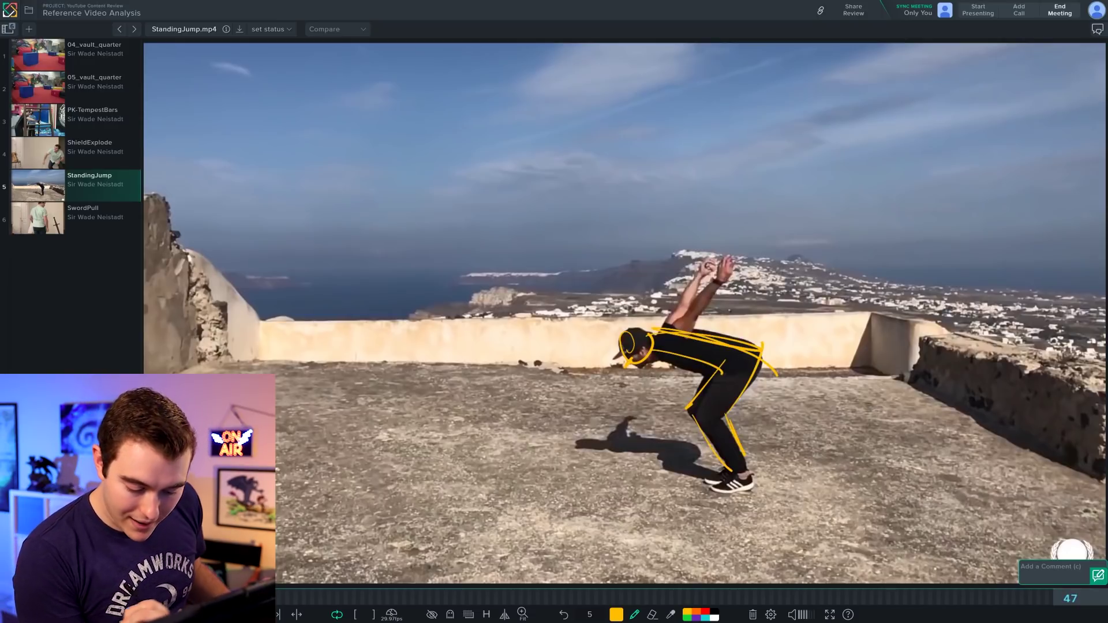
pyautogui.moveTo(751, 348); pyautogui.dragTo(715, 379)
pyautogui.moveTo(687, 328); pyautogui.dragTo(732, 261)
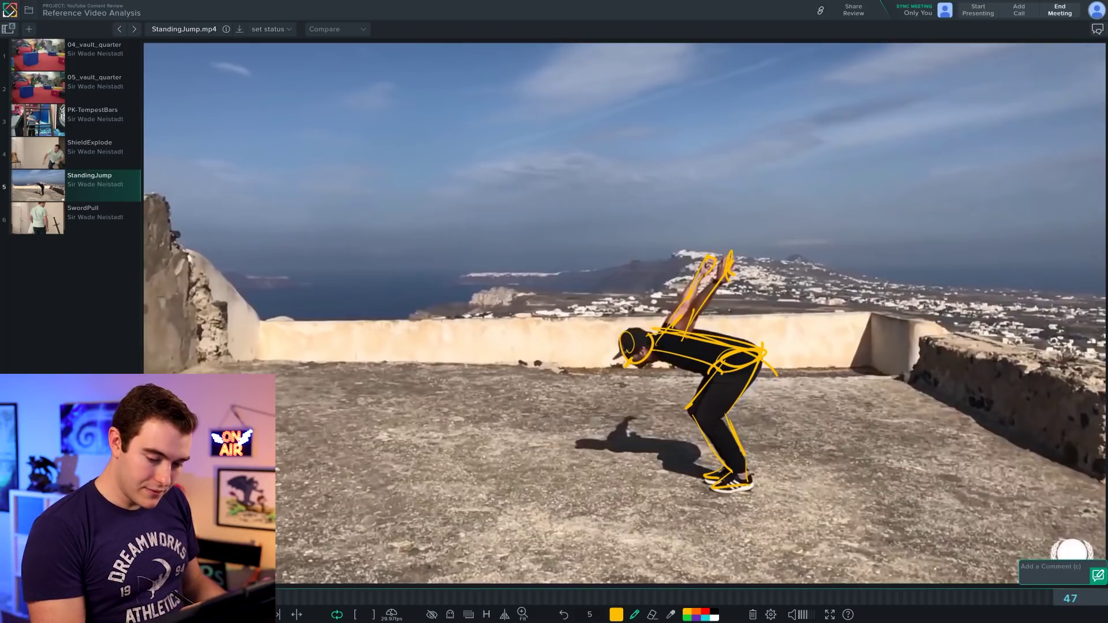
# Step: Compare the arm and body positions between frames 36 and 48 with the traced pose on frame 47
pyautogui.press('Left')
pyautogui.press('Left')
pyautogui.press('Left')
pyautogui.press('Left')
pyautogui.press('Left')
pyautogui.press('Left')
pyautogui.press('Left')
pyautogui.press('Left')
pyautogui.press('Left')
pyautogui.press('Left')
pyautogui.press('Left')
pyautogui.press('Left')
pyautogui.press('Right')
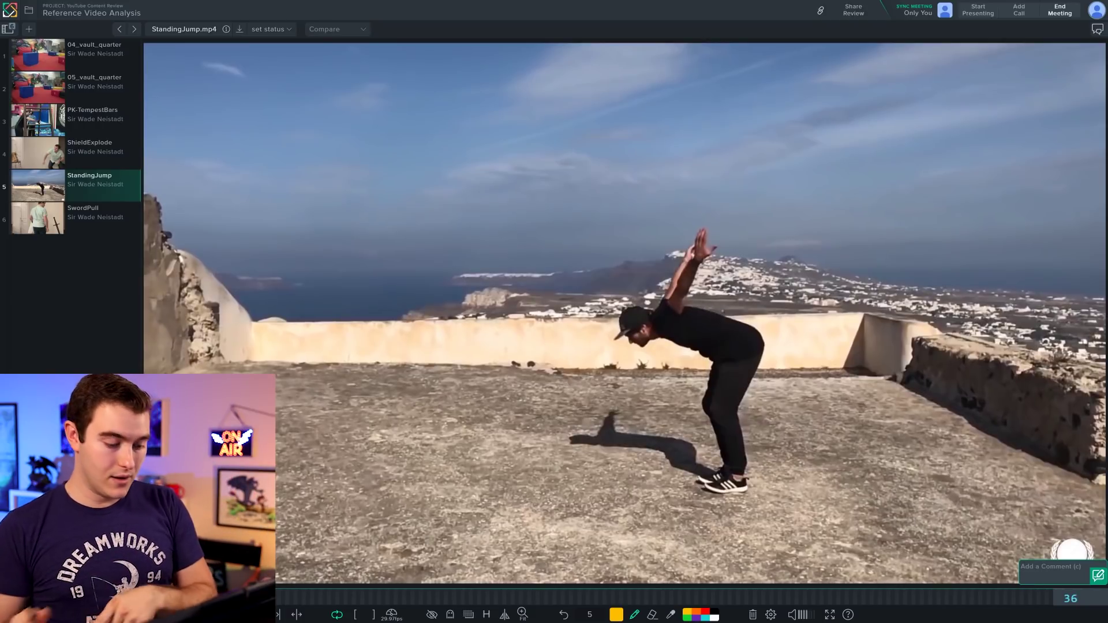
pyautogui.press('Right')
pyautogui.press('Right')
pyautogui.press('Right')
pyautogui.press('Right')
pyautogui.press('Right')
pyautogui.press('Right')
pyautogui.press('Right')
pyautogui.press('Right')
pyautogui.press('Right')
pyautogui.press('Right')
pyautogui.press('Right')
pyautogui.press('Right')
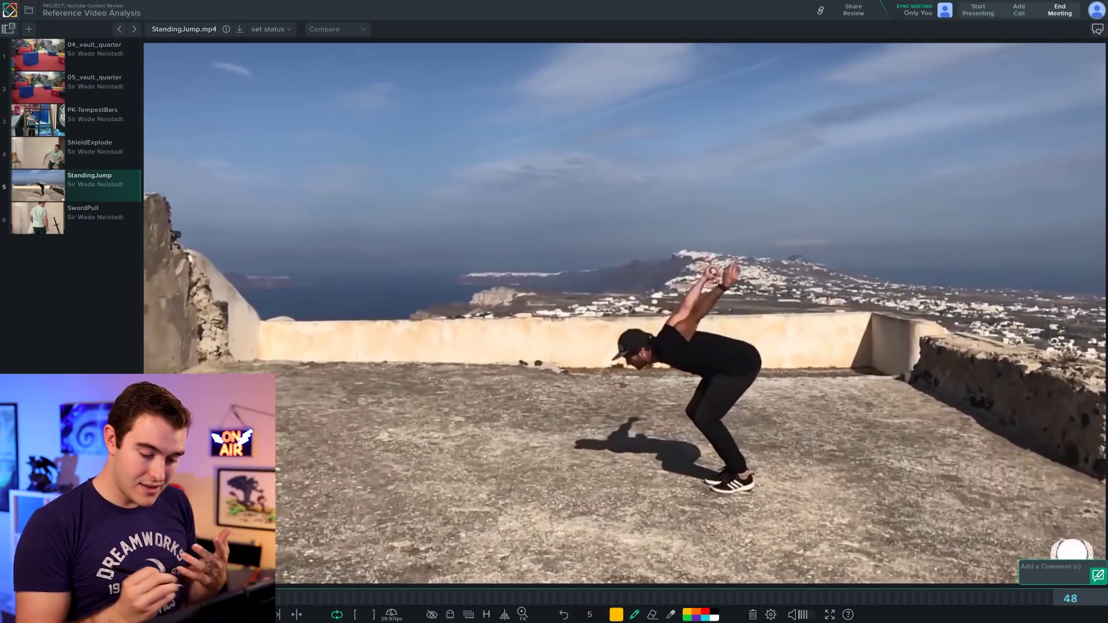
pyautogui.press('Left')
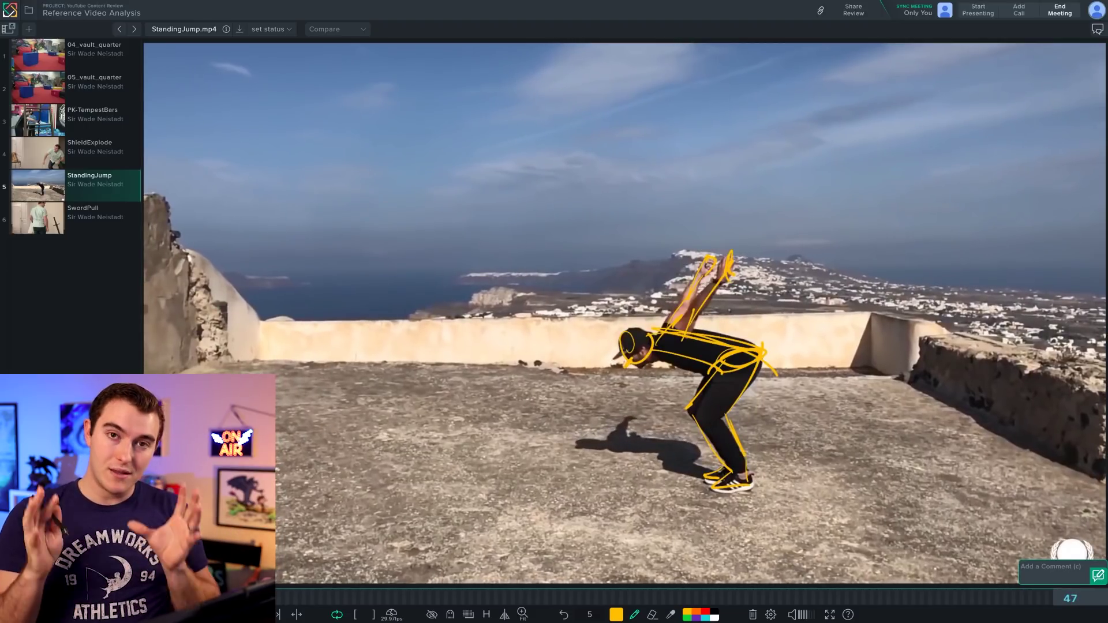
# Step: Sketch a downward arrow above the raised hands on frame 47 and undo it
pyautogui.moveTo(723, 151); pyautogui.dragTo(744, 209)
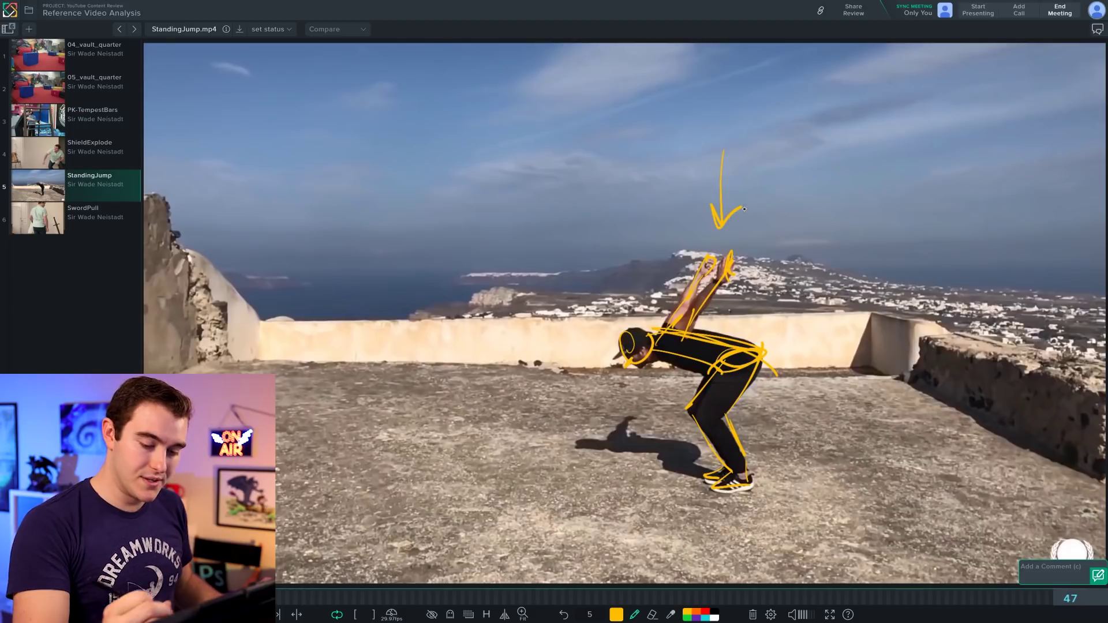
pyautogui.hotkey('ctrl', 'z')
pyautogui.hotkey('ctrl', 'z')
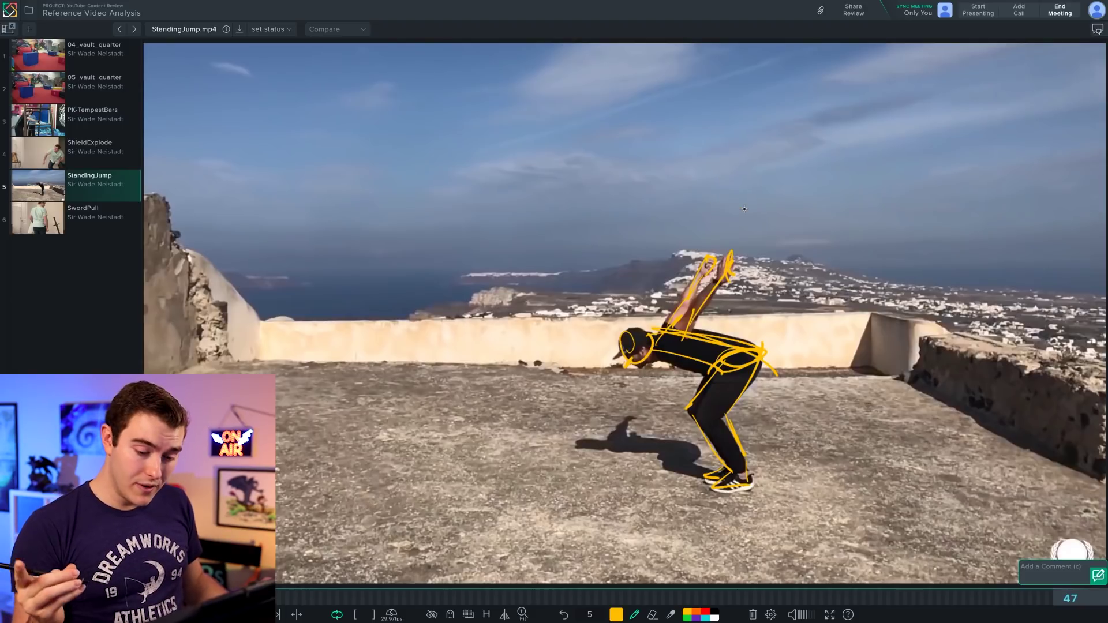
# Step: On frame 41, outline the raised arms and write a circled 41 in the sky
pyautogui.press('Left')
pyautogui.press('Left')
pyautogui.press('Left')
pyautogui.press('Left')
pyautogui.press('Left')
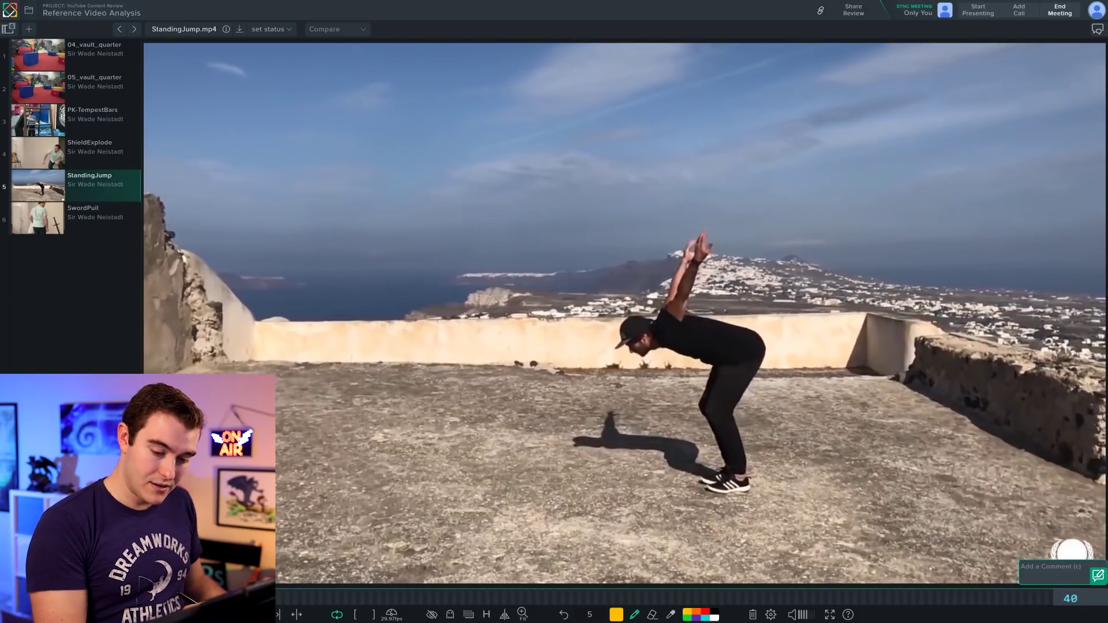
pyautogui.press('Left')
pyautogui.press('Left')
pyautogui.press('Left')
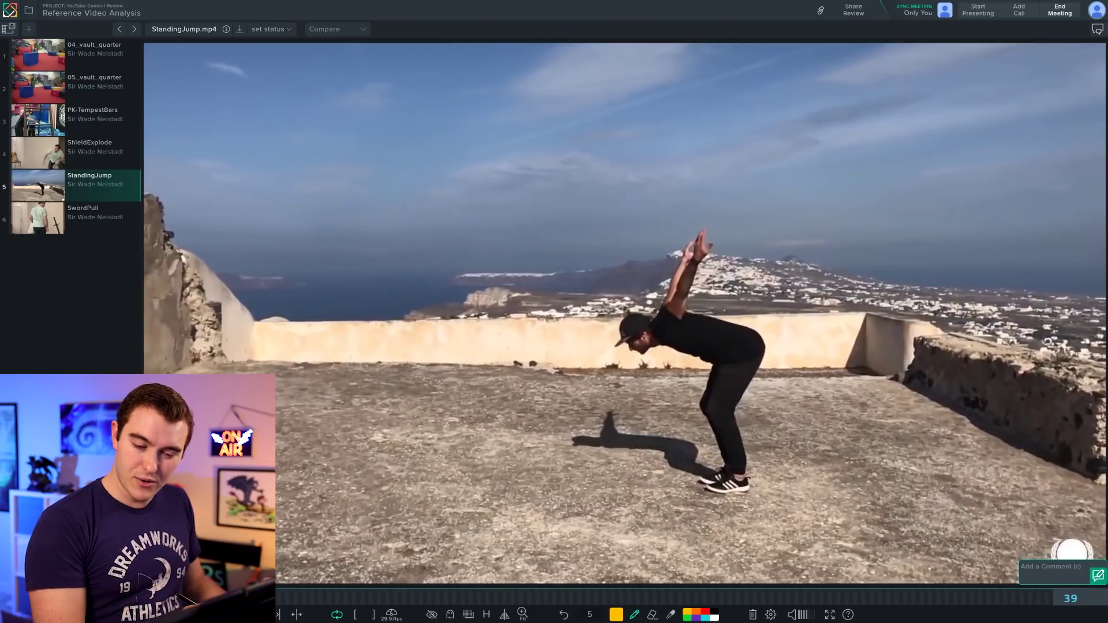
pyautogui.press('Right')
pyautogui.press('Right')
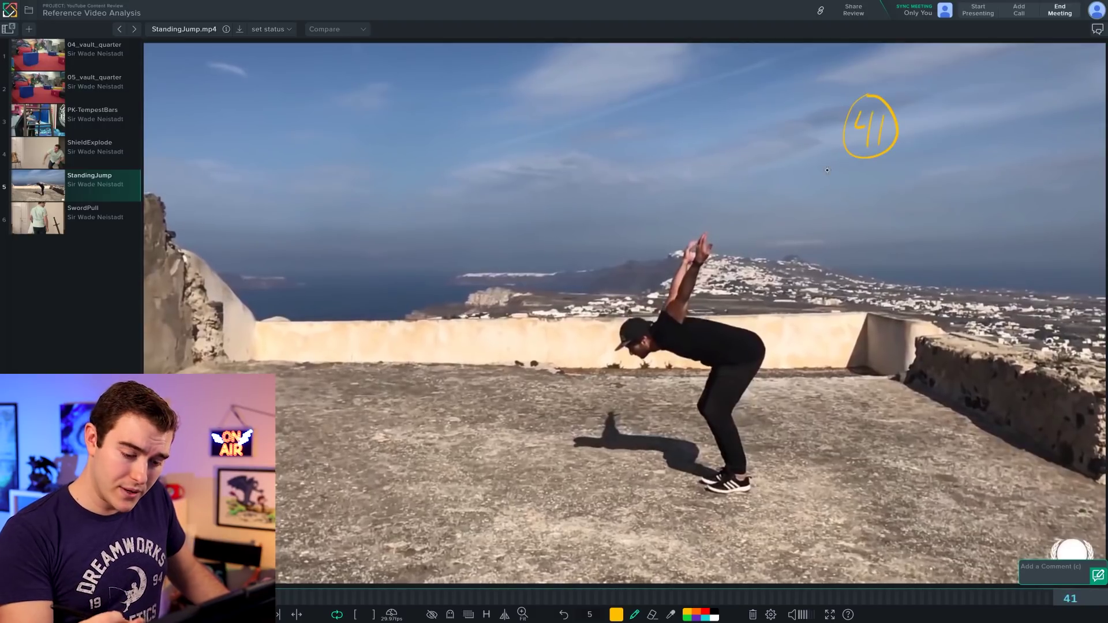
pyautogui.moveTo(662, 325)
pyautogui.mouseDown()
pyautogui.moveTo(705, 246)
pyautogui.moveTo(674, 290)
pyautogui.mouseUp()
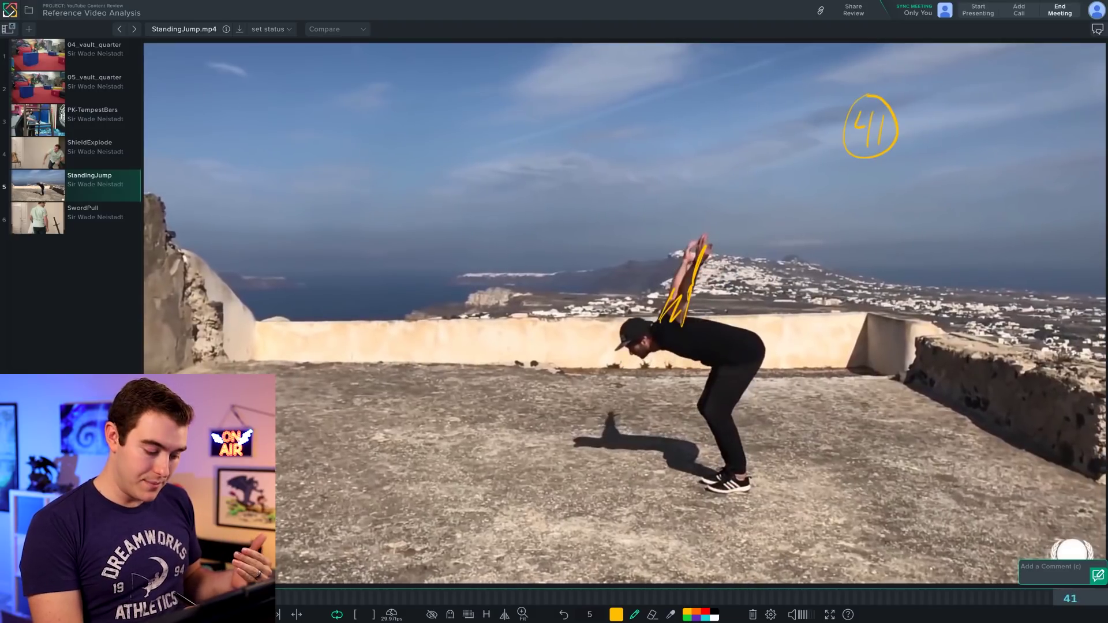
# Step: Check the frames up to 46, and complete the frame 41 drawing with outlines of the head, torso and legs
pyautogui.press('Right')
pyautogui.press('Right')
pyautogui.press('Right')
pyautogui.press('Right')
pyautogui.press('Right')
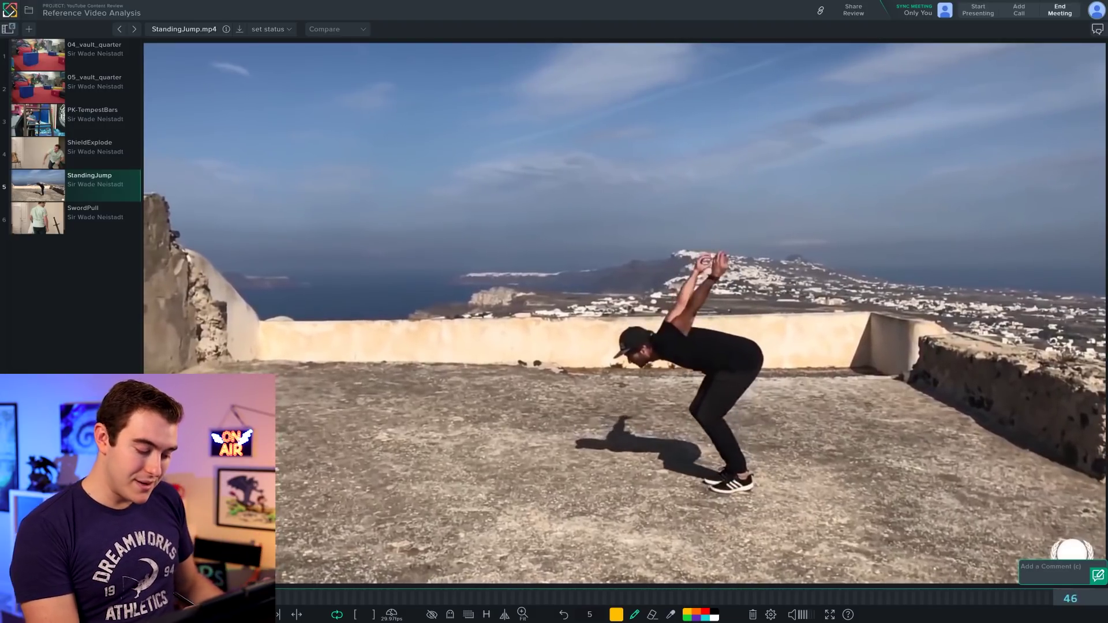
pyautogui.press('Left')
pyautogui.press('Left')
pyautogui.press('Left')
pyautogui.press('Left')
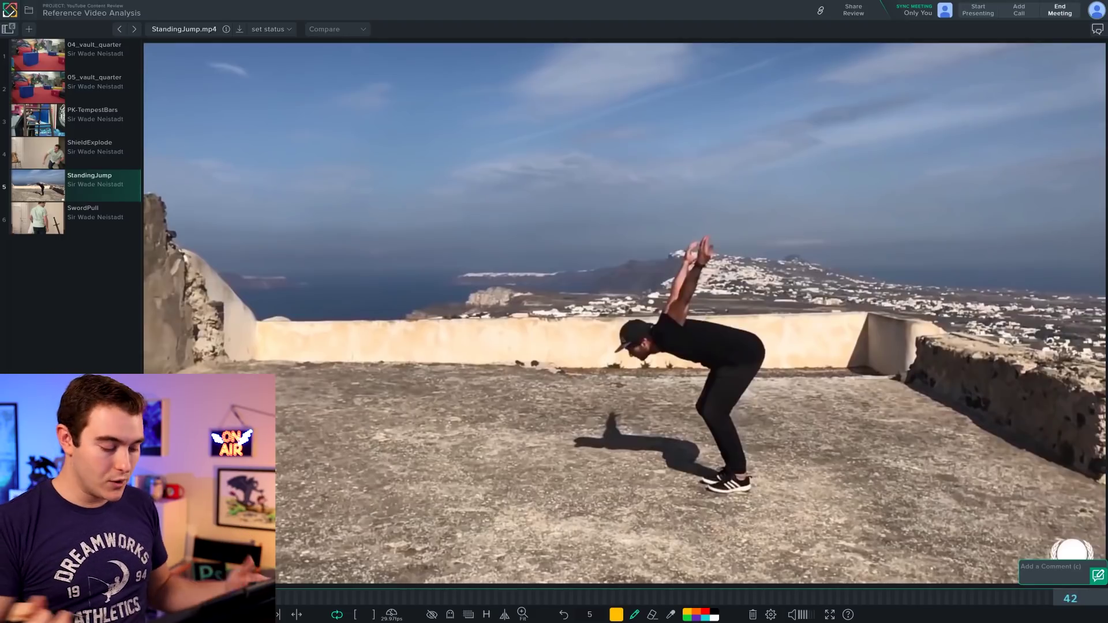
pyautogui.press('Left')
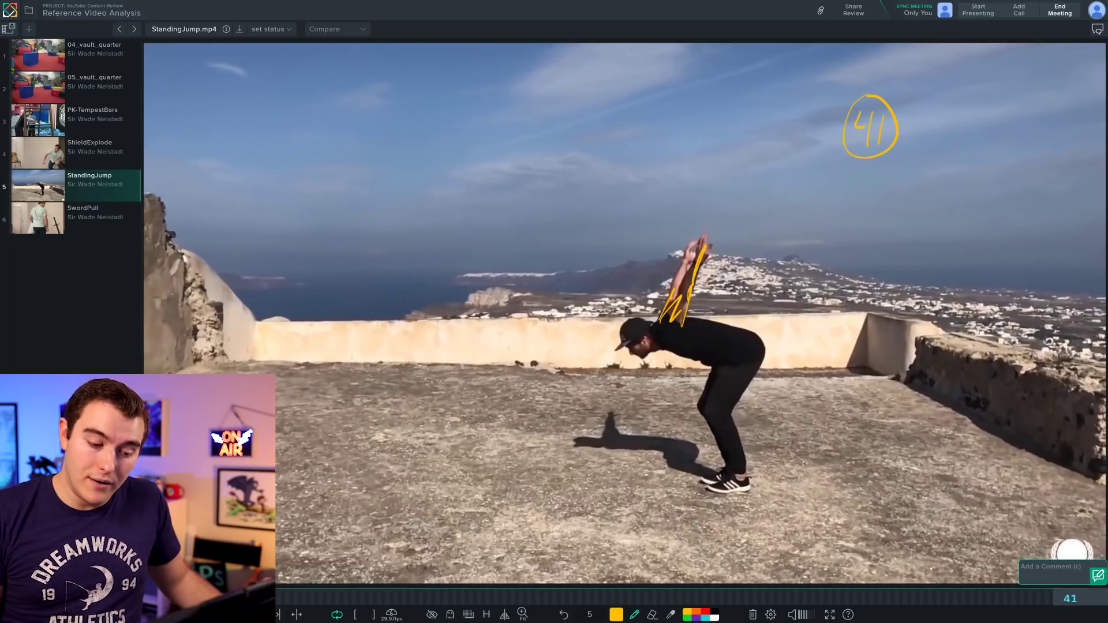
pyautogui.moveTo(638, 329)
pyautogui.mouseDown()
pyautogui.moveTo(648, 349)
pyautogui.moveTo(777, 343)
pyautogui.moveTo(736, 407)
pyautogui.moveTo(744, 473)
pyautogui.mouseUp()
pyautogui.moveTo(715, 364)
pyautogui.mouseDown()
pyautogui.moveTo(700, 414)
pyautogui.moveTo(732, 472)
pyautogui.mouseUp()
pyautogui.moveTo(657, 348); pyautogui.dragTo(716, 366)
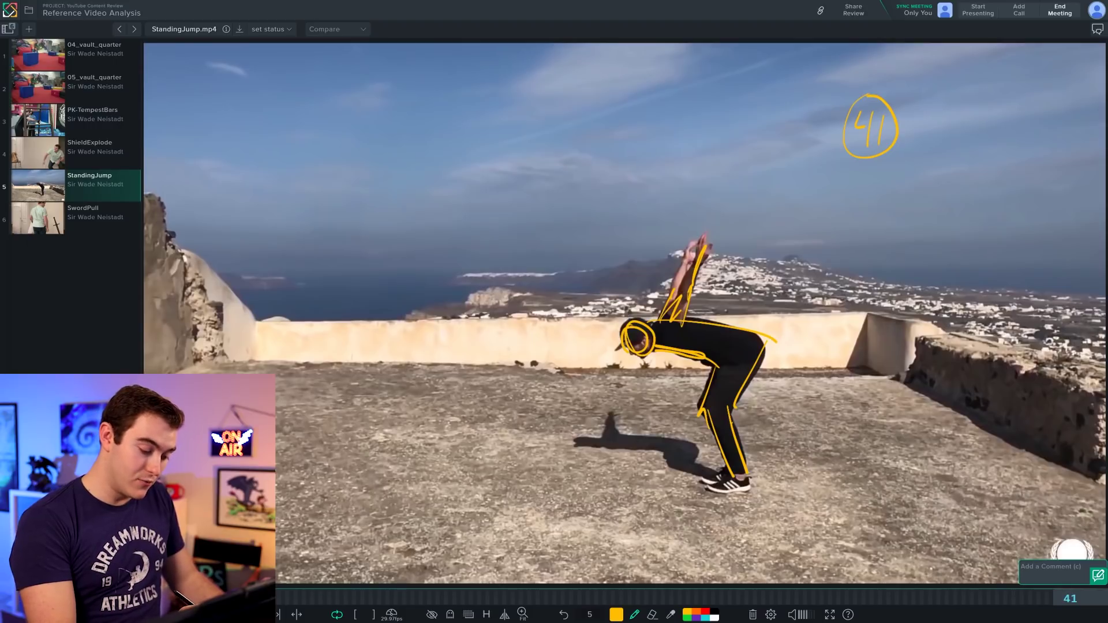
# Step: Compare the traced pose on frame 41 with the frames that follow it
pyautogui.hotkey('shift', 'Right')
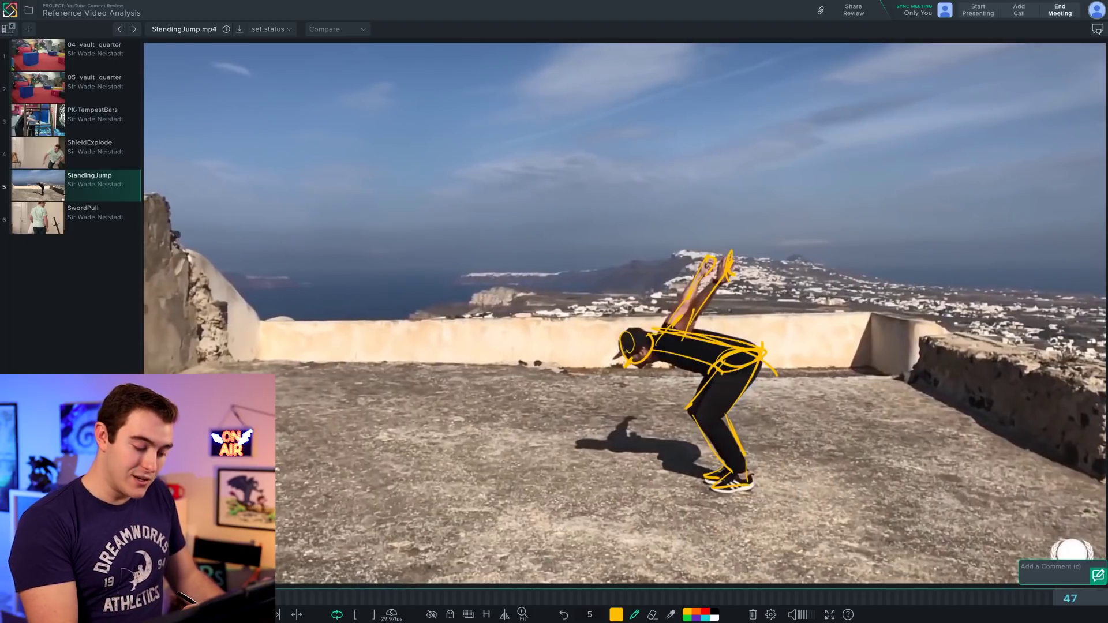
pyautogui.press('Left')
pyautogui.press('Left')
pyautogui.press('Left')
pyautogui.press('Left')
pyautogui.press('Left')
pyautogui.press('Left')
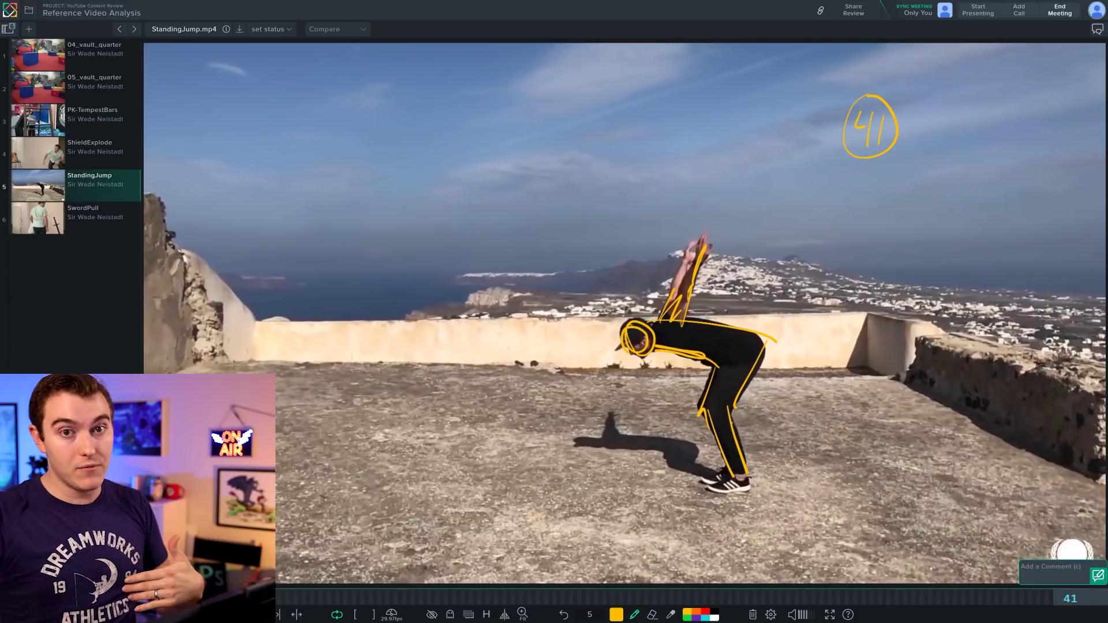
# Step: On frame 60, trace the crouching figure's head, torso, lowered arm, legs and feet in yellow
pyautogui.press('Right')
pyautogui.press('Right')
pyautogui.press('Right')
pyautogui.press('Right')
pyautogui.press('Right')
pyautogui.press('Right')
pyautogui.press('Right')
pyautogui.press('Right')
pyautogui.press('Right')
pyautogui.press('Right')
pyautogui.press('Right')
pyautogui.press('Right')
pyautogui.press('Right')
pyautogui.press('Right')
pyautogui.press('Right')
pyautogui.press('Right')
pyautogui.press('Right')
pyautogui.press('Right')
pyautogui.press('Right')
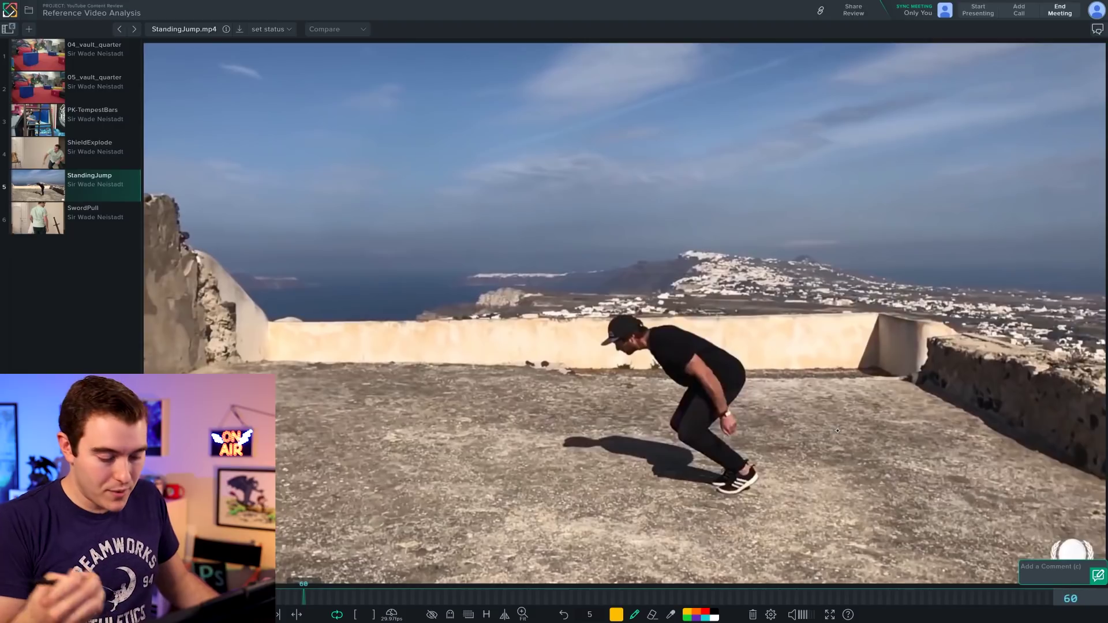
pyautogui.moveTo(621, 339)
pyautogui.mouseDown()
pyautogui.moveTo(628, 349)
pyautogui.moveTo(637, 322)
pyautogui.moveTo(701, 378)
pyautogui.moveTo(729, 427)
pyautogui.moveTo(707, 374)
pyautogui.mouseUp()
pyautogui.moveTo(671, 326)
pyautogui.mouseDown()
pyautogui.moveTo(748, 376)
pyautogui.moveTo(734, 355)
pyautogui.mouseUp()
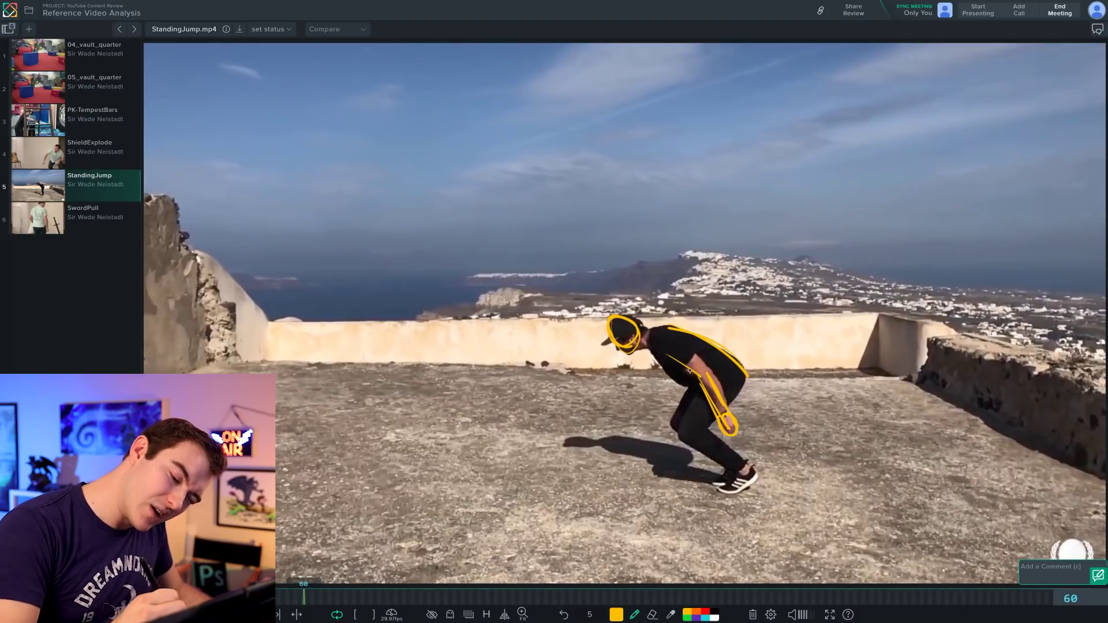
pyautogui.moveTo(661, 358); pyautogui.dragTo(694, 388)
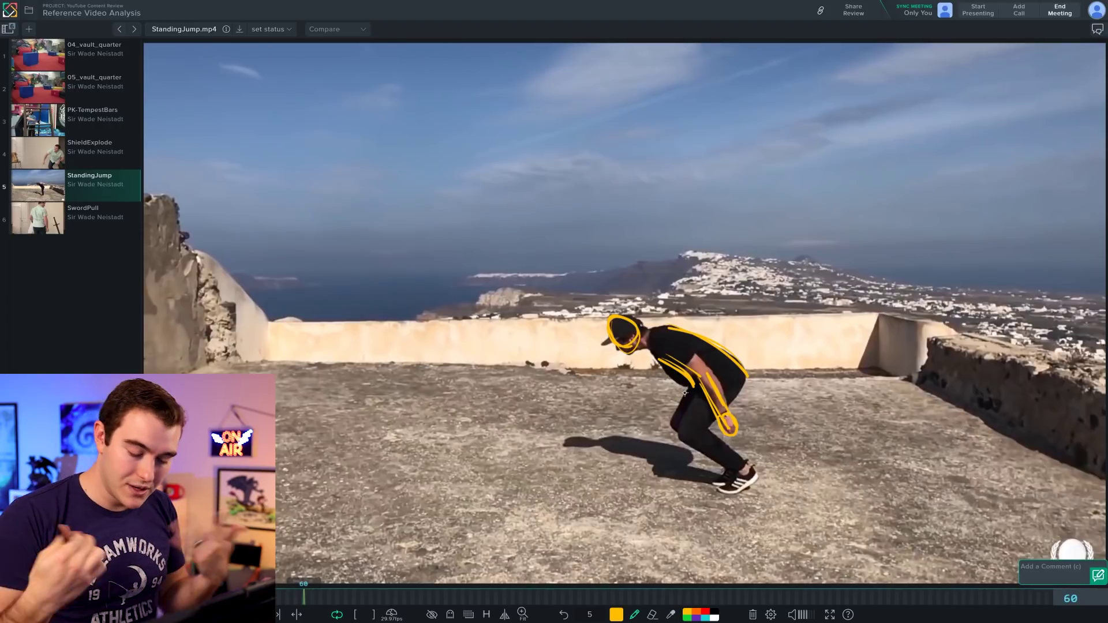
pyautogui.moveTo(689, 393)
pyautogui.mouseDown()
pyautogui.moveTo(669, 433)
pyautogui.moveTo(730, 476)
pyautogui.moveTo(717, 495)
pyautogui.moveTo(758, 477)
pyautogui.moveTo(726, 486)
pyautogui.mouseUp()
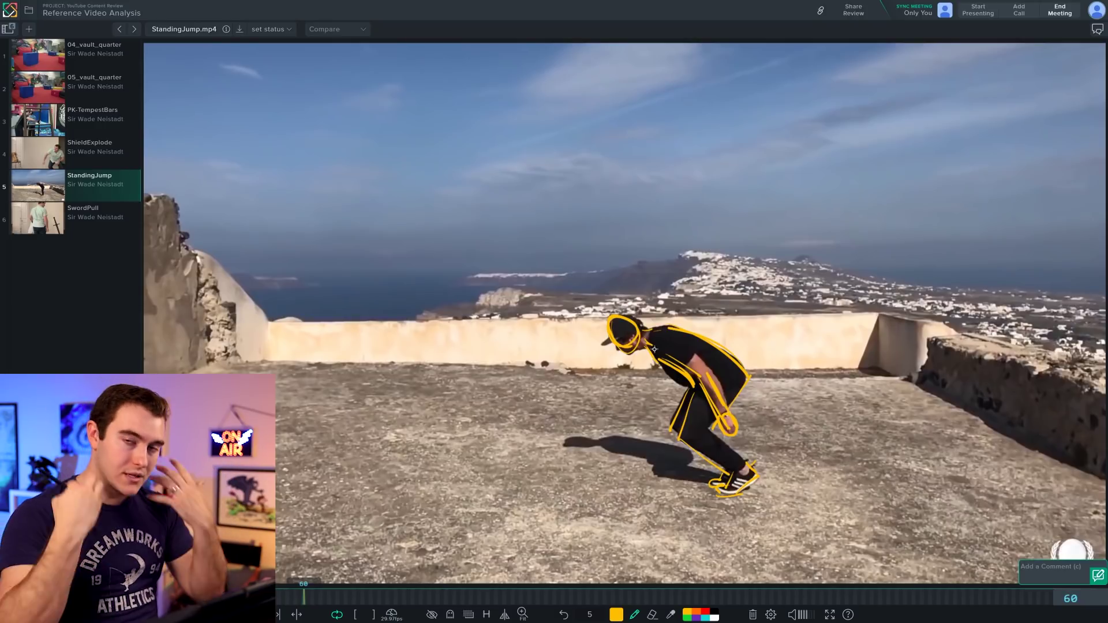
# Step: On frame 85, trace the stretched take-off pose, covering the legs, feet, torso, head, arms and hands
pyautogui.click(409, 596)
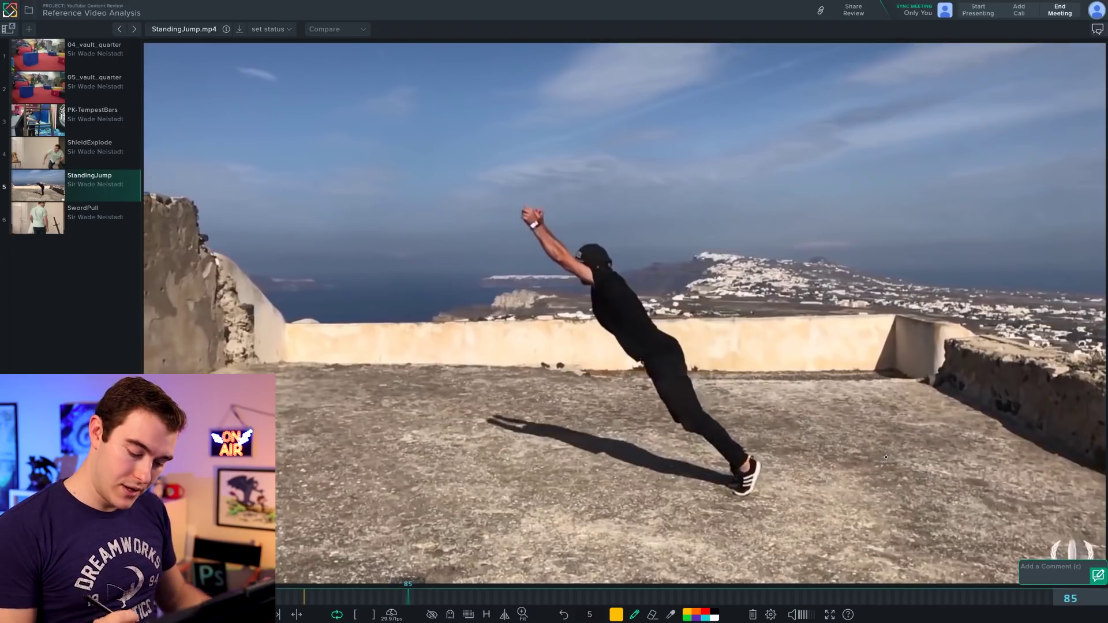
pyautogui.moveTo(737, 493)
pyautogui.mouseDown()
pyautogui.moveTo(755, 487)
pyautogui.moveTo(756, 463)
pyautogui.moveTo(741, 476)
pyautogui.moveTo(678, 347)
pyautogui.moveTo(687, 419)
pyautogui.mouseUp()
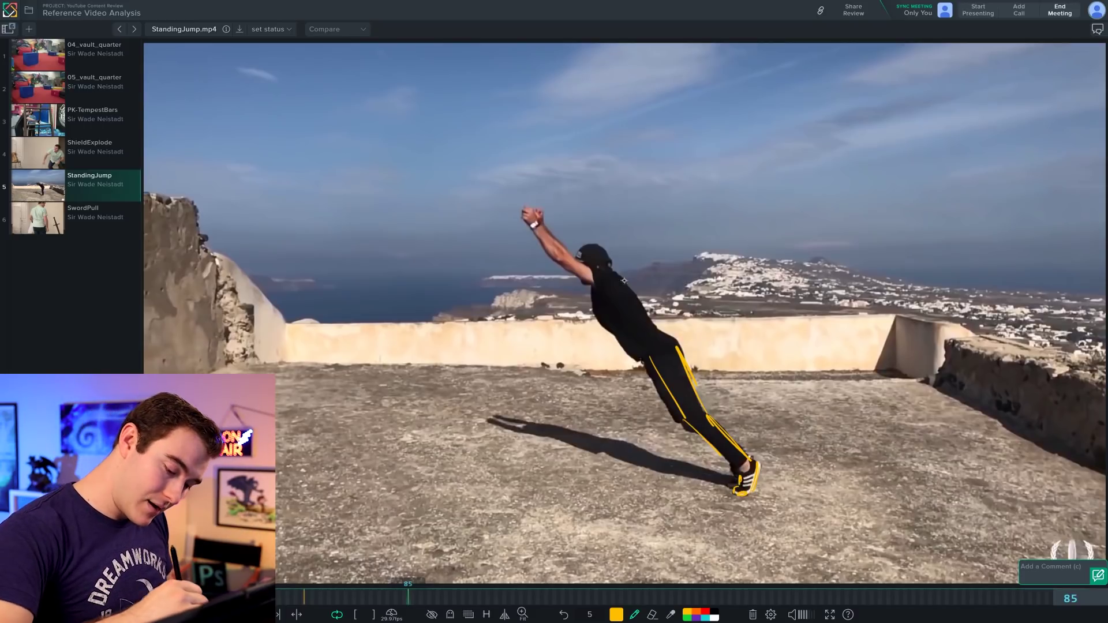
pyautogui.moveTo(623, 279)
pyautogui.mouseDown()
pyautogui.moveTo(683, 345)
pyautogui.moveTo(609, 311)
pyautogui.moveTo(577, 272)
pyautogui.moveTo(595, 267)
pyautogui.mouseUp()
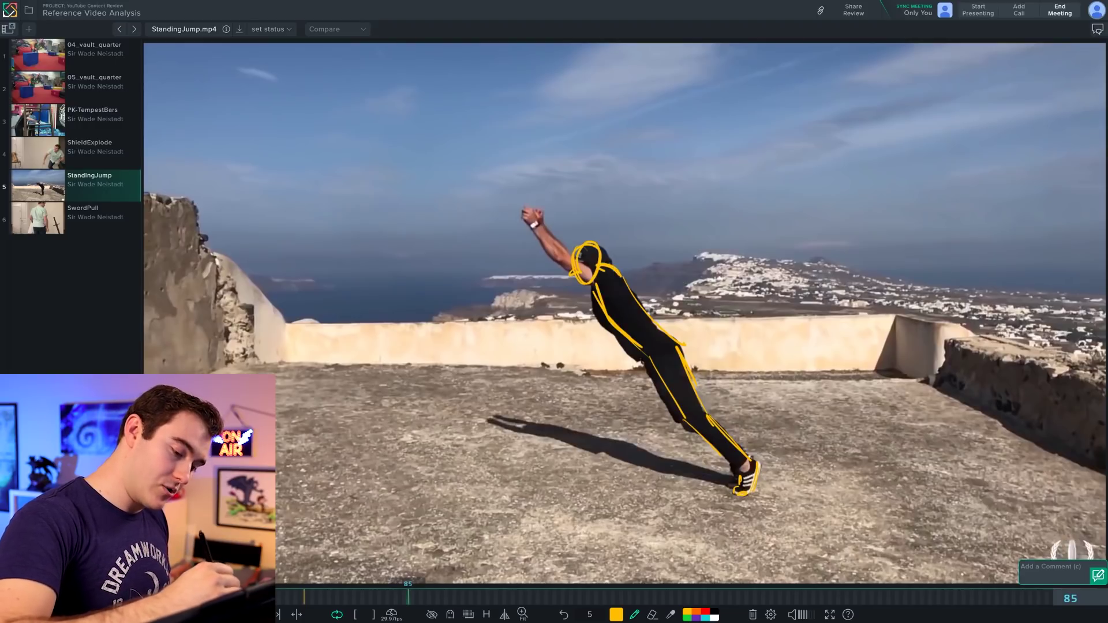
pyautogui.moveTo(578, 268); pyautogui.dragTo(541, 222)
pyautogui.moveTo(603, 286)
pyautogui.mouseDown()
pyautogui.moveTo(526, 210)
pyautogui.moveTo(543, 221)
pyautogui.mouseUp()
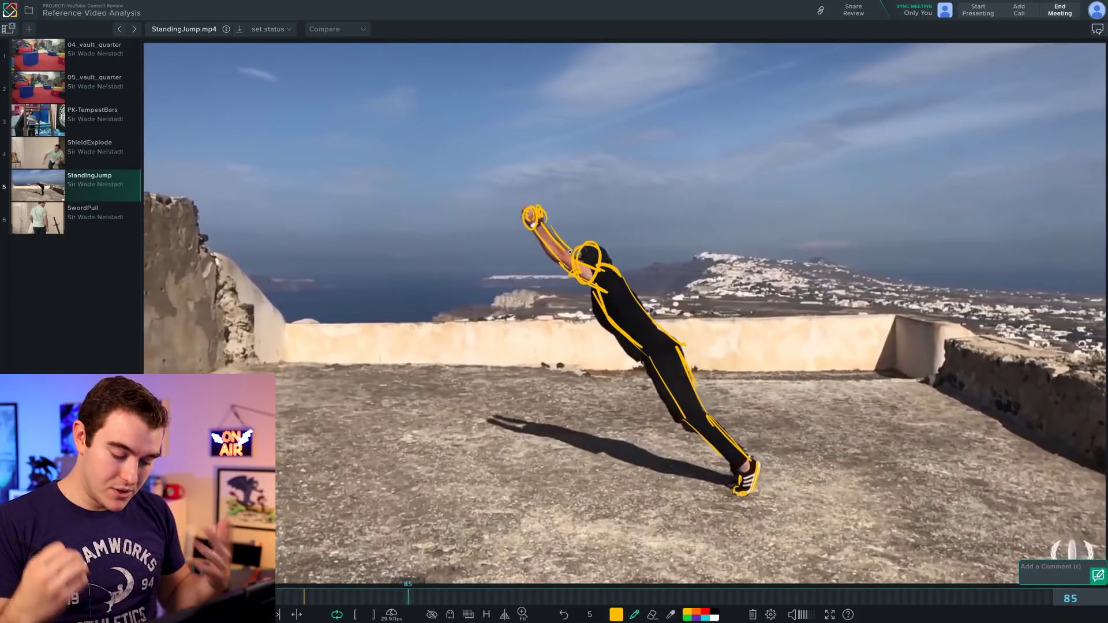
pyautogui.moveTo(735, 484); pyautogui.dragTo(730, 477)
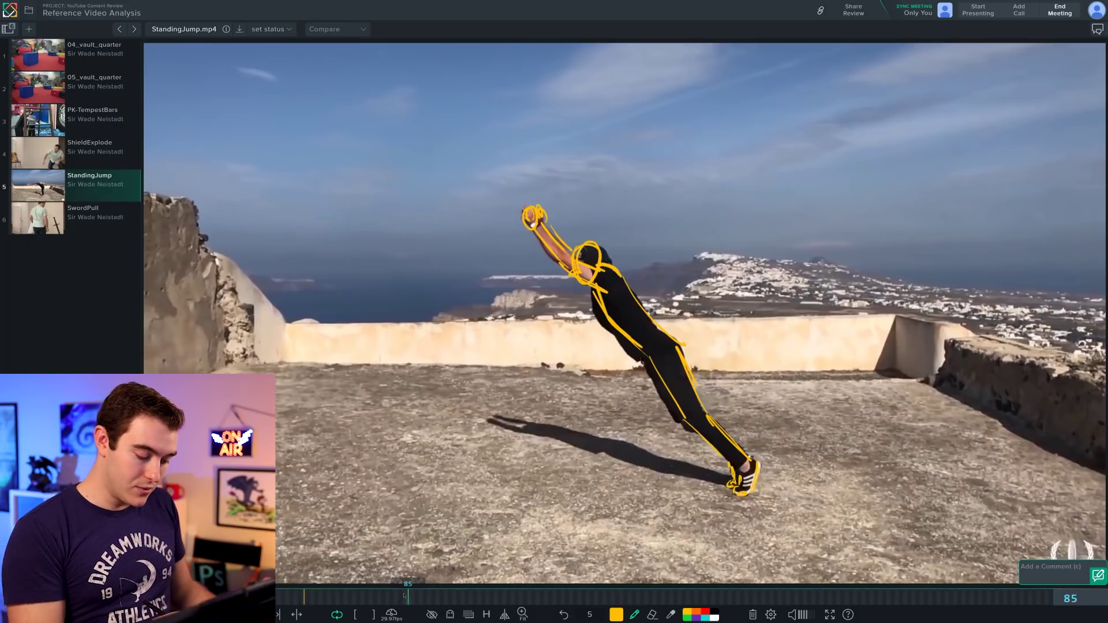
# Step: Compare the drawings on frames 60 and 85, and trace the in-between pose on frame 70, covering the upper arm, torso, legs and head
pyautogui.click(305, 598)
pyautogui.click(408, 597)
pyautogui.click(305, 598)
pyautogui.click(408, 597)
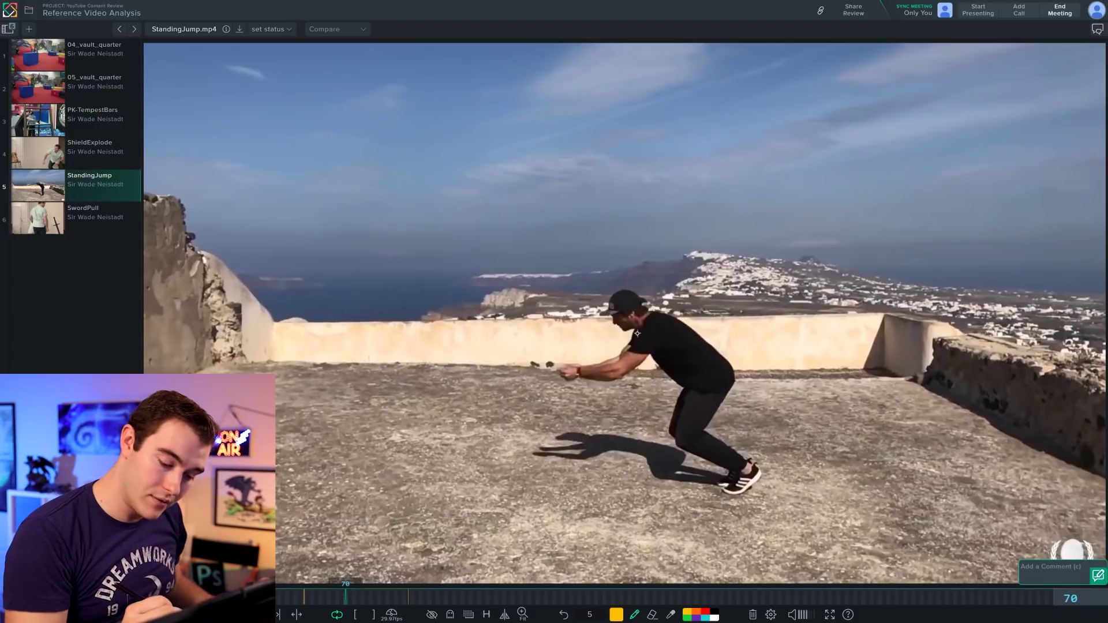
pyautogui.moveTo(650, 315)
pyautogui.mouseDown()
pyautogui.moveTo(621, 352)
pyautogui.moveTo(731, 369)
pyautogui.moveTo(668, 434)
pyautogui.mouseUp()
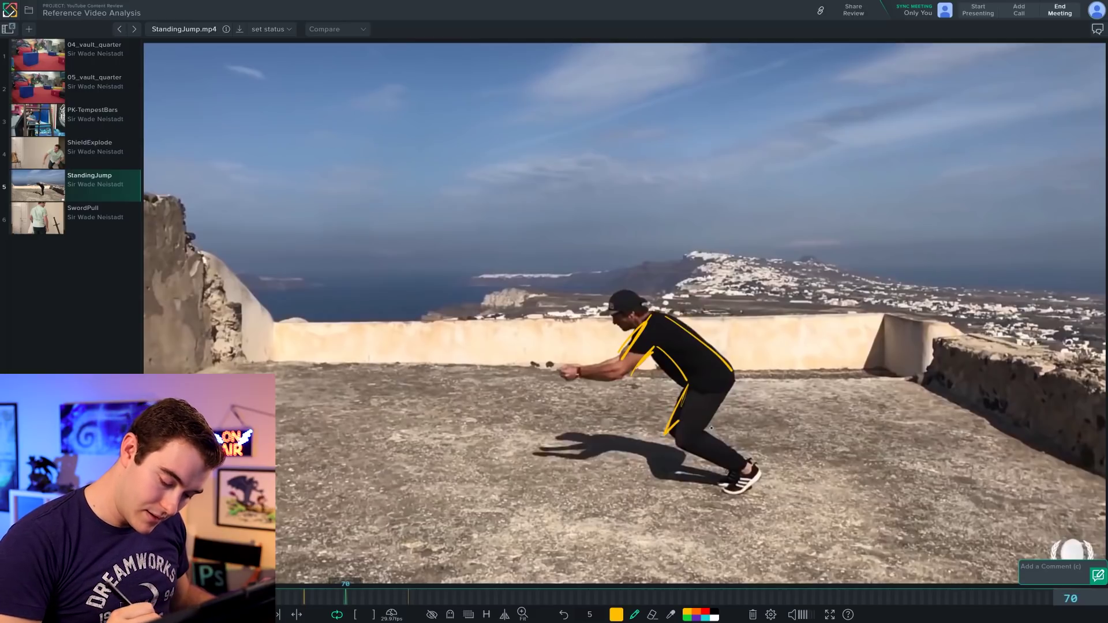
pyautogui.moveTo(729, 385)
pyautogui.mouseDown()
pyautogui.moveTo(703, 431)
pyautogui.moveTo(748, 467)
pyautogui.moveTo(738, 476)
pyautogui.mouseUp()
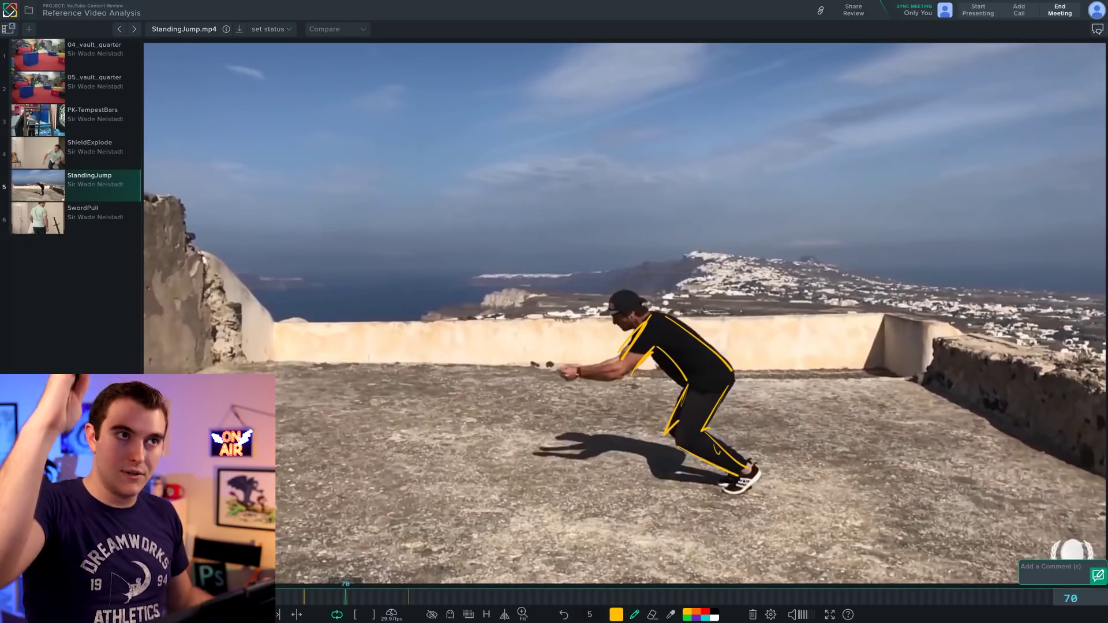
pyautogui.moveTo(628, 292)
pyautogui.mouseDown()
pyautogui.moveTo(614, 312)
pyautogui.moveTo(635, 300)
pyautogui.moveTo(606, 327)
pyautogui.mouseUp()
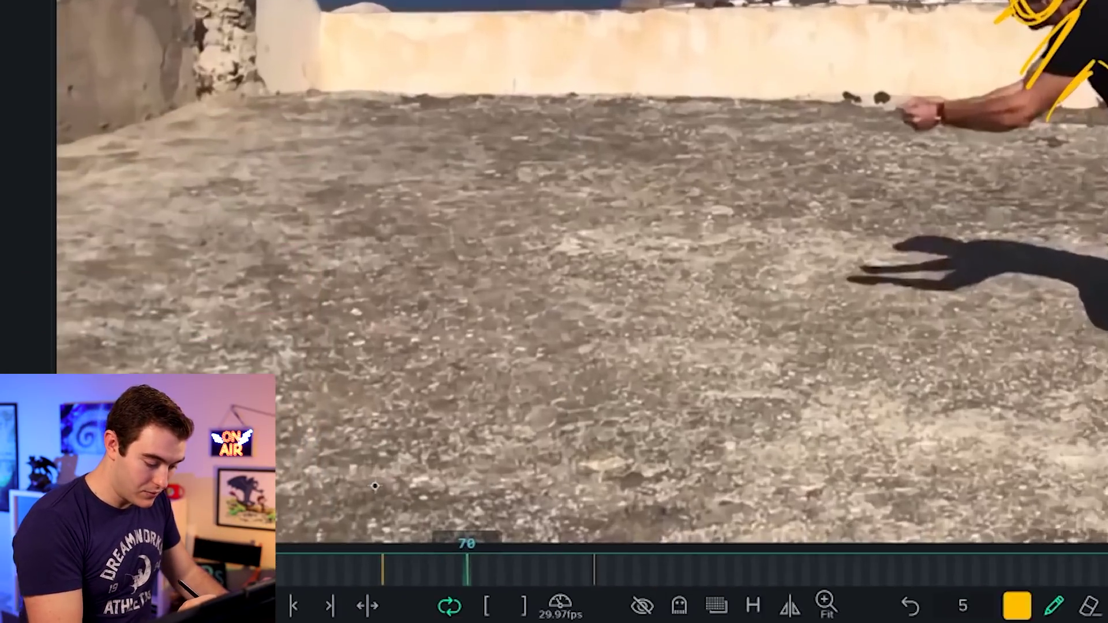
# Step: Sketch a timing bracket on frame 70 with arrows to the frame 60 and 85 timeline marks, a midpoint line and an arrow towards frame 70
pyautogui.moveTo(297, 469)
pyautogui.mouseDown()
pyautogui.moveTo(300, 557)
pyautogui.moveTo(306, 540)
pyautogui.mouseUp()
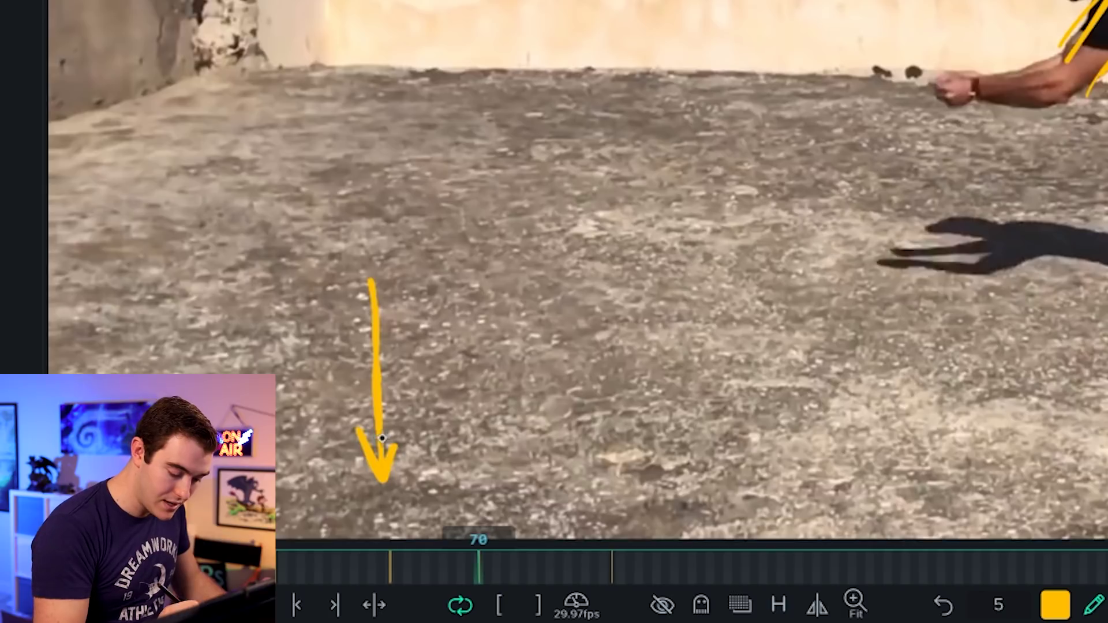
pyautogui.moveTo(605, 268); pyautogui.dragTo(610, 470)
pyautogui.moveTo(586, 422); pyautogui.dragTo(610, 470)
pyautogui.moveTo(636, 430); pyautogui.dragTo(613, 470)
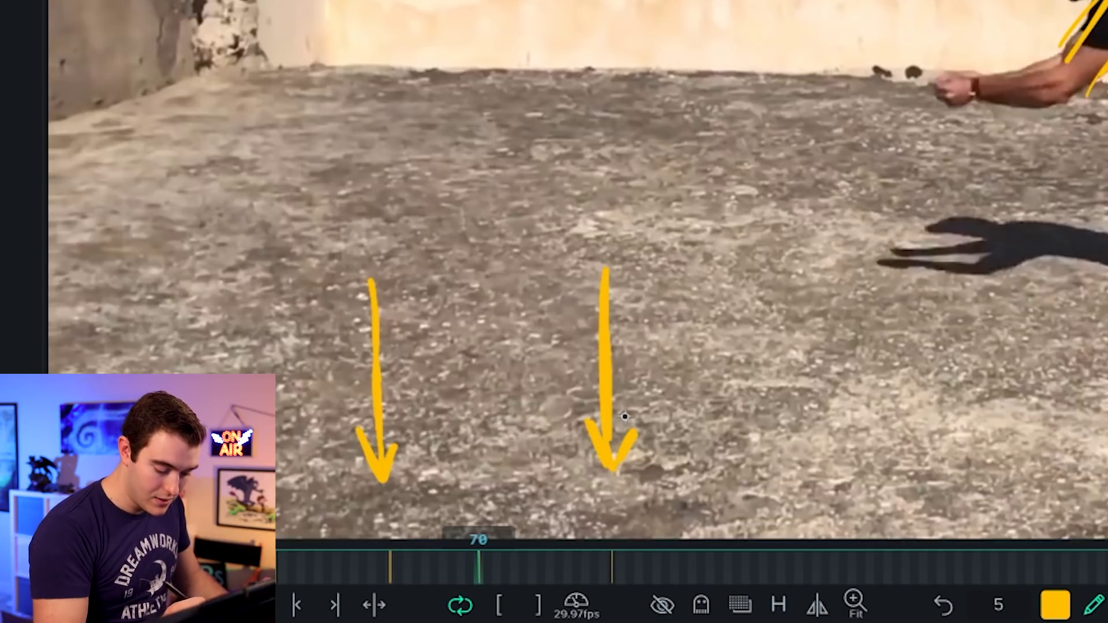
pyautogui.moveTo(350, 282); pyautogui.dragTo(642, 269)
pyautogui.moveTo(352, 281); pyautogui.dragTo(458, 263)
pyautogui.moveTo(485, 206); pyautogui.dragTo(483, 328)
pyautogui.moveTo(468, 431); pyautogui.dragTo(468, 513)
pyautogui.moveTo(480, 490); pyautogui.dragTo(470, 512)
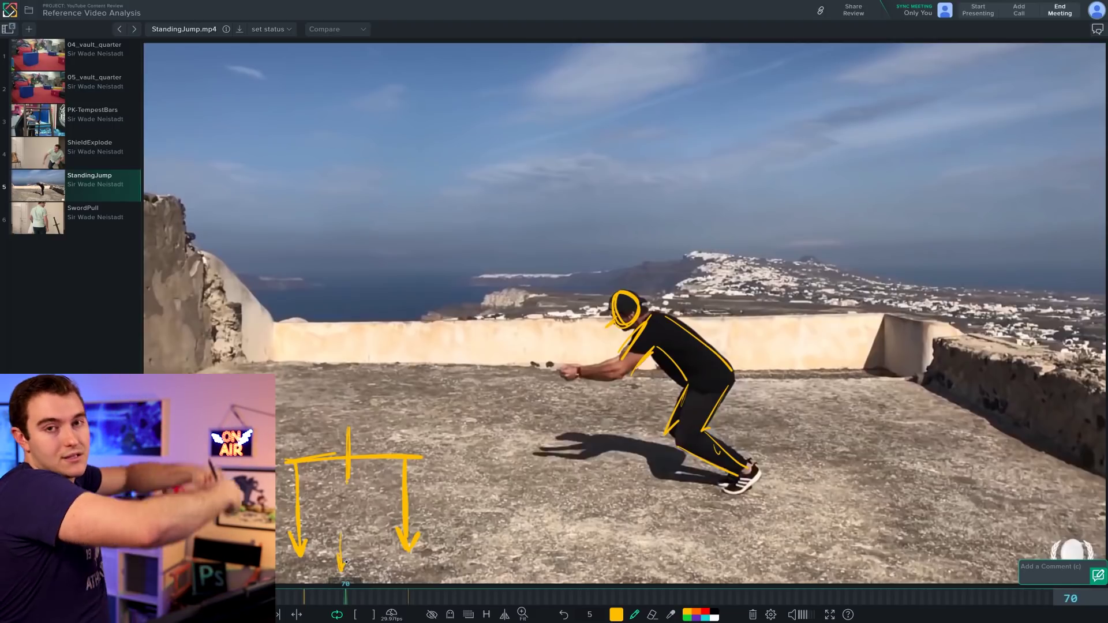
# Step: Examine the push-off motion between the crouch around frame 61 and the take-off around frame 88 frame by frame
pyautogui.press('Right')
pyautogui.press('Right')
pyautogui.press('Right')
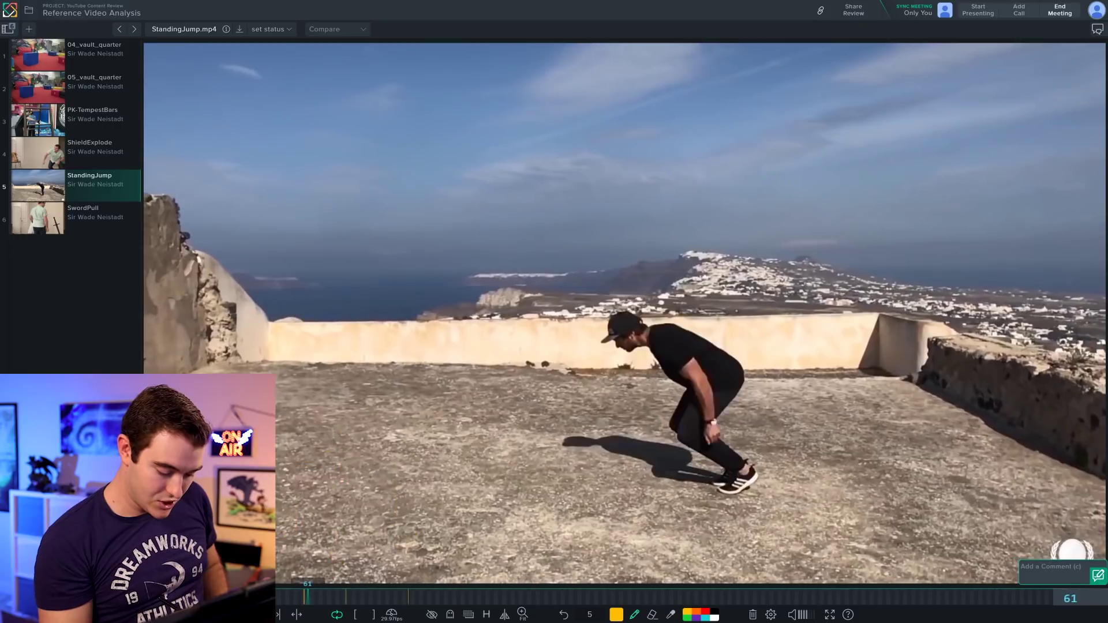
pyautogui.press('Right')
pyautogui.press('Right')
pyautogui.press('Right')
pyautogui.press('Right')
pyautogui.press('Right')
pyautogui.press('Right')
pyautogui.press('Right')
pyautogui.press('Right')
pyautogui.press('Right')
pyautogui.press('Right')
pyautogui.press('Right')
pyautogui.press('Right')
pyautogui.press('Right')
pyautogui.press('Right')
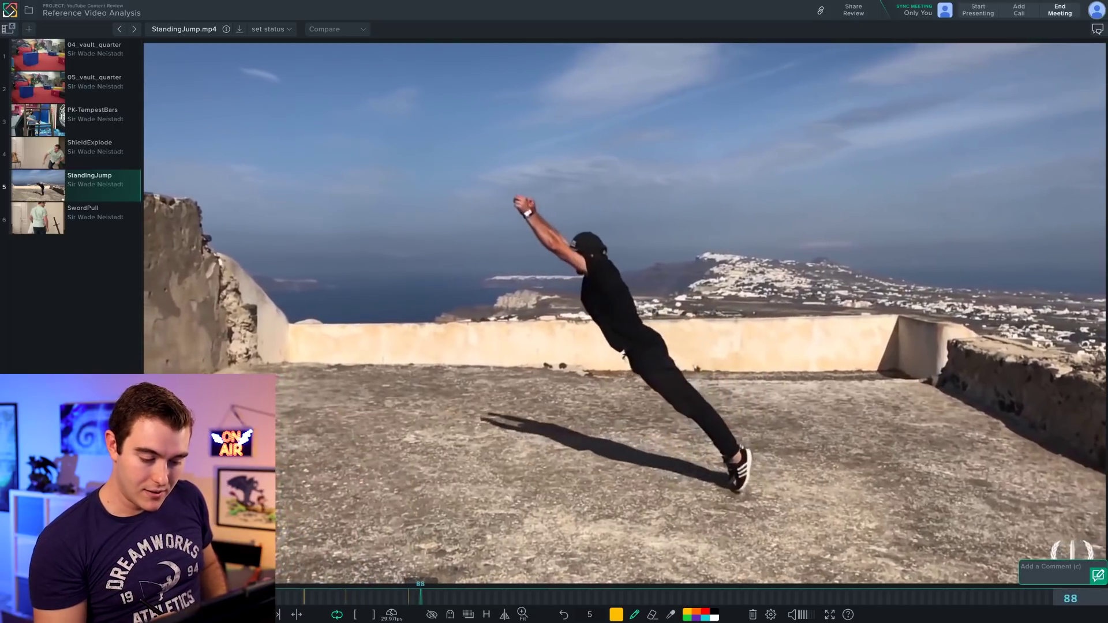
pyautogui.press('Left')
pyautogui.press('Left')
pyautogui.press('Left')
pyautogui.press('Left')
pyautogui.press('Left')
pyautogui.press('Left')
pyautogui.press('Left')
pyautogui.press('Left')
pyautogui.press('Left')
pyautogui.press('Left')
pyautogui.press('Right')
pyautogui.press('Right')
pyautogui.press('Right')
pyautogui.press('Right')
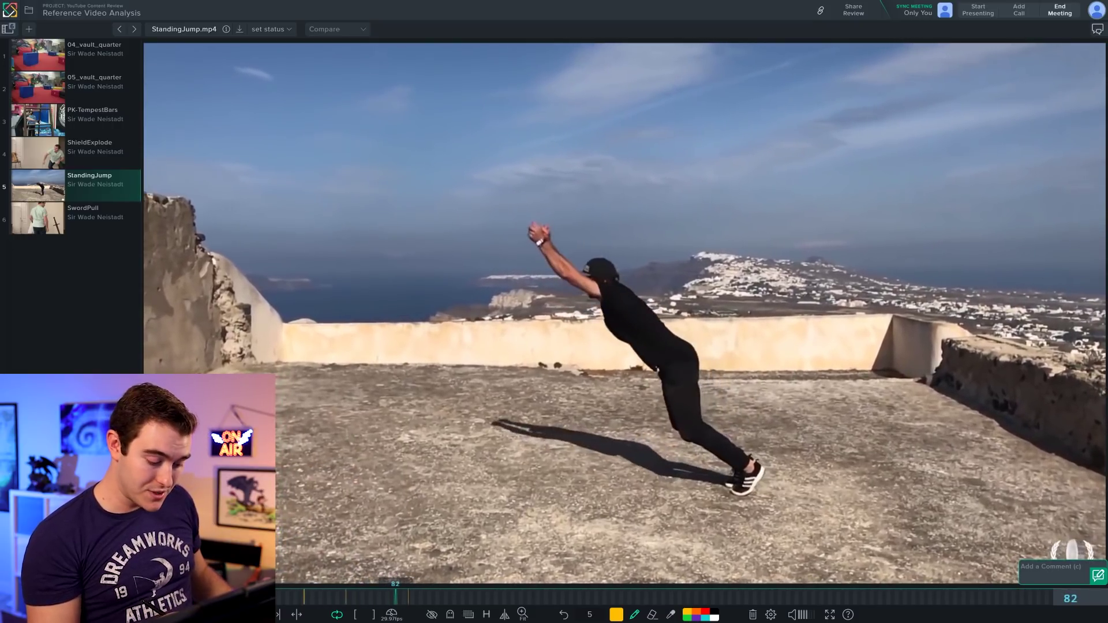
# Step: Add a stroke at the shoulder a few frames before frame 85, and mark the ground contact under the foot on frame 85
pyautogui.moveTo(604, 275); pyautogui.dragTo(612, 312)
pyautogui.click(411, 600)
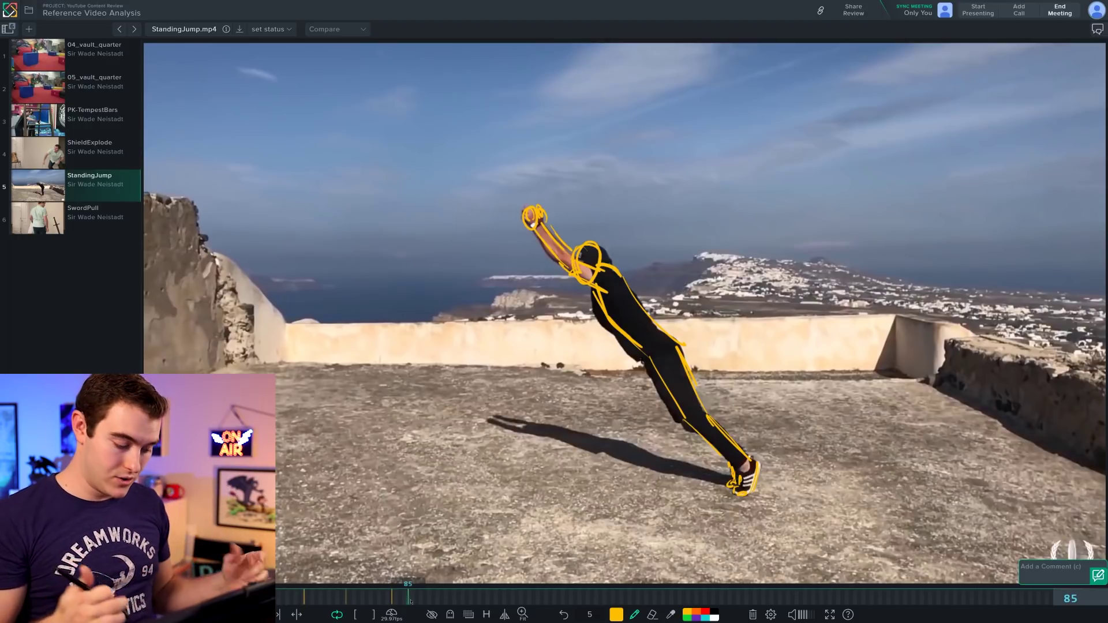
pyautogui.click(411, 598)
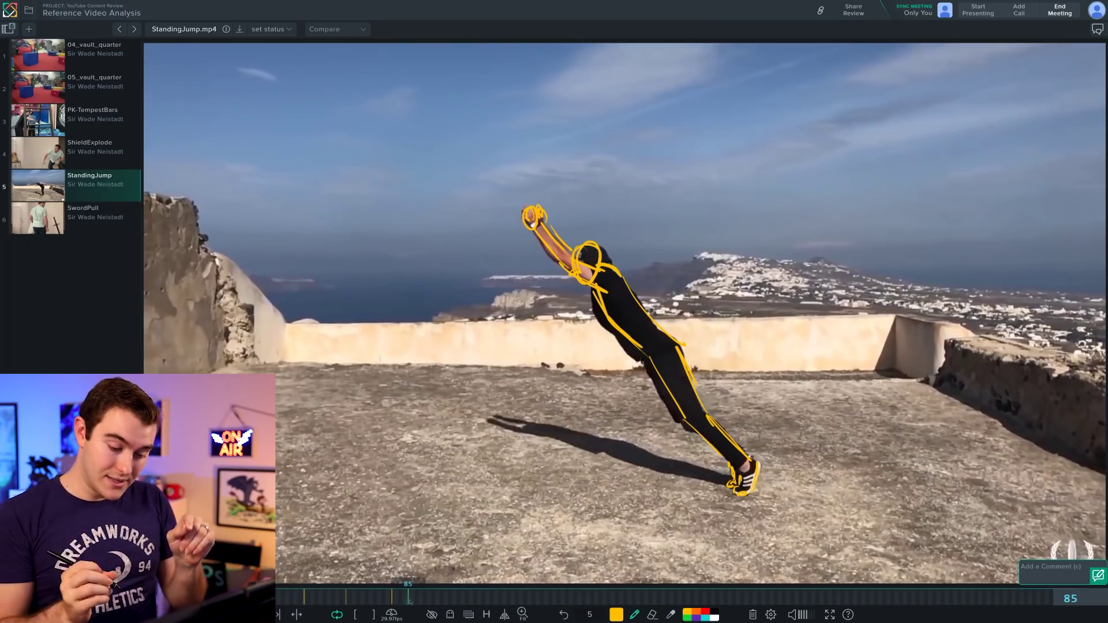
pyautogui.moveTo(722, 497); pyautogui.dragTo(783, 500)
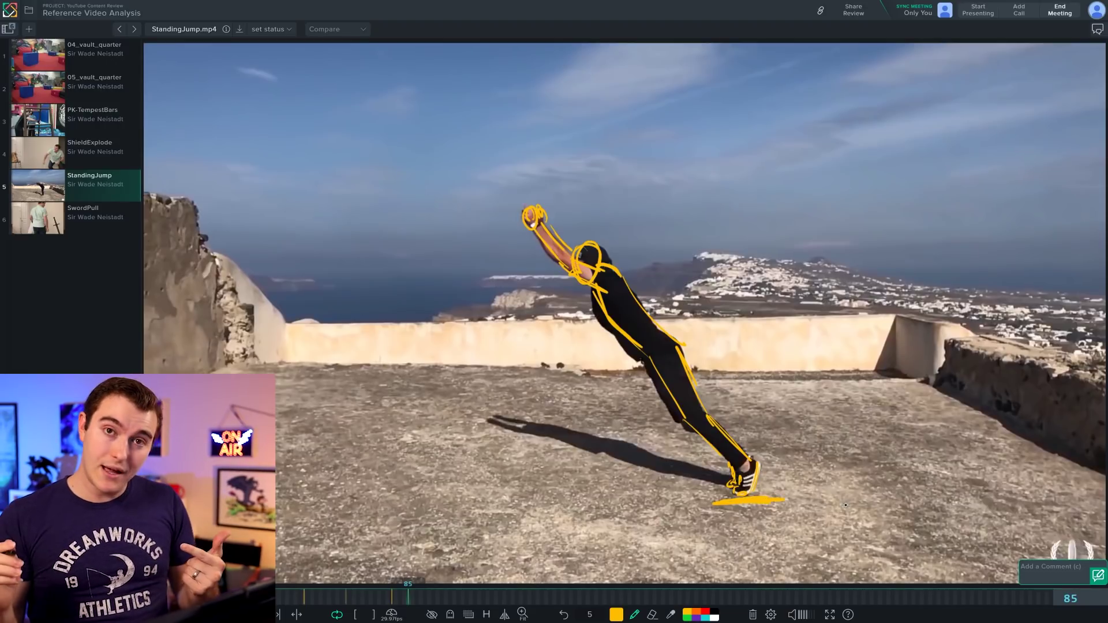
# Step: Play the jump through to the landing and check the frames around 148 for the moment the heels touch the ground
pyautogui.press('space')
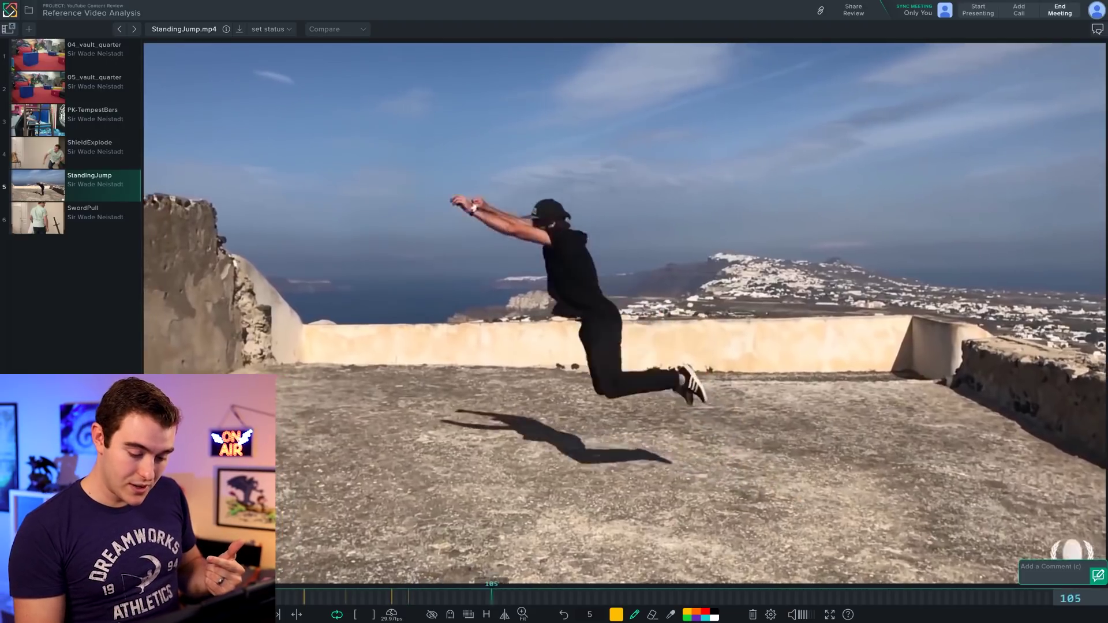
pyautogui.press('space')
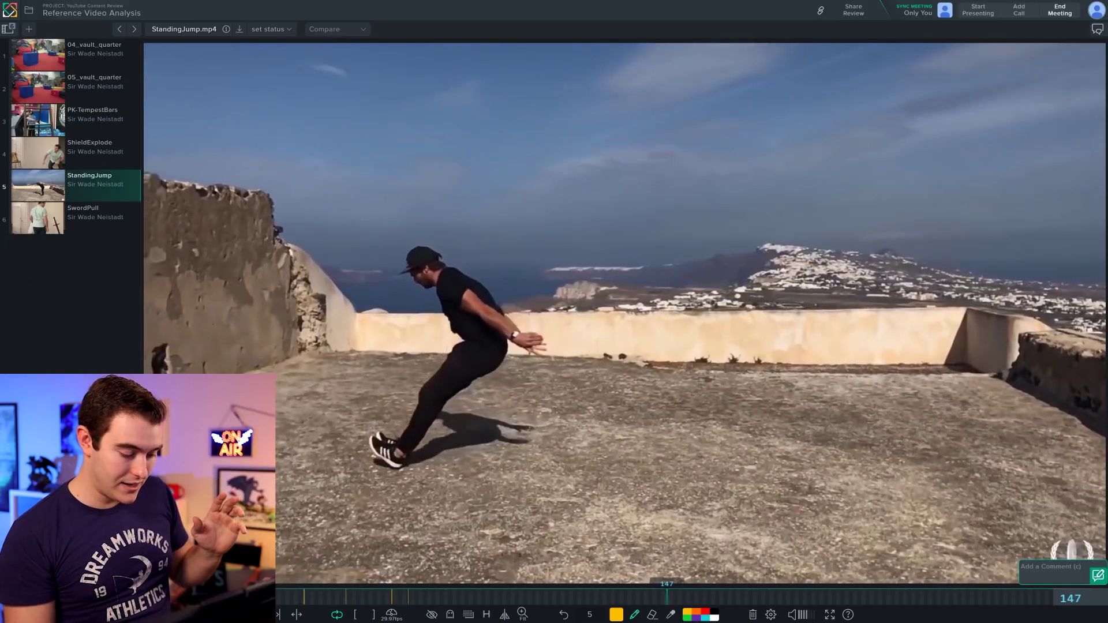
pyautogui.press('Right')
pyautogui.press('Right')
pyautogui.press('Left')
pyautogui.press('Left')
pyautogui.press('Right')
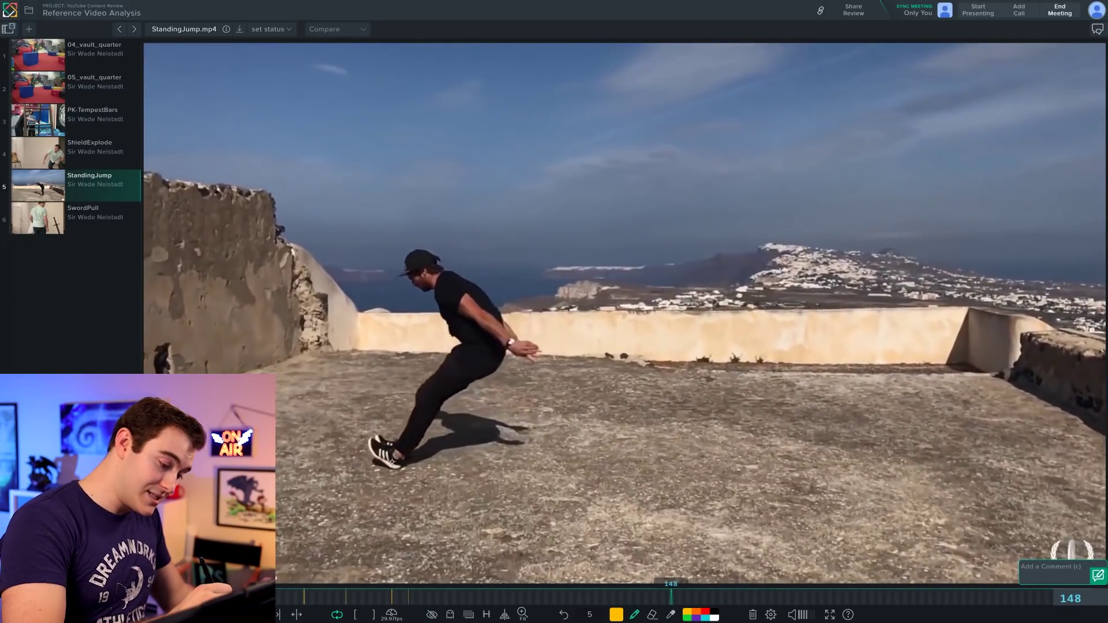
# Step: Trace the landing pose on frame 146 in yellow, covering the feet, legs, torso, head and the arm reaching backwards
pyautogui.moveTo(371, 445); pyautogui.dragTo(398, 462)
pyautogui.hotkey('ctrl', 'z')
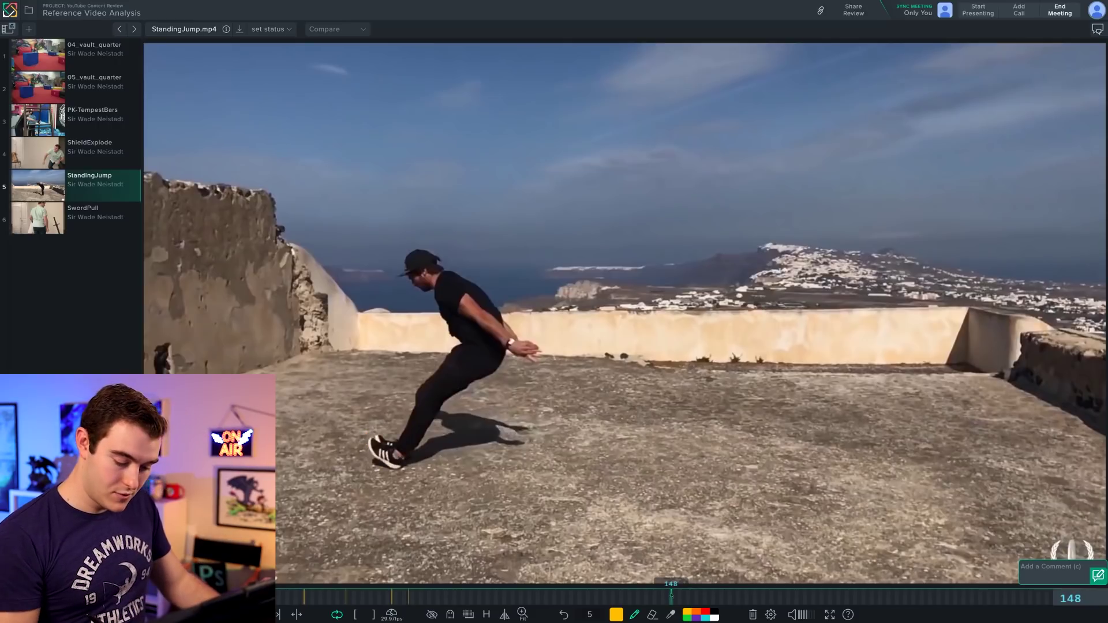
pyautogui.click(668, 598)
pyautogui.press('Left')
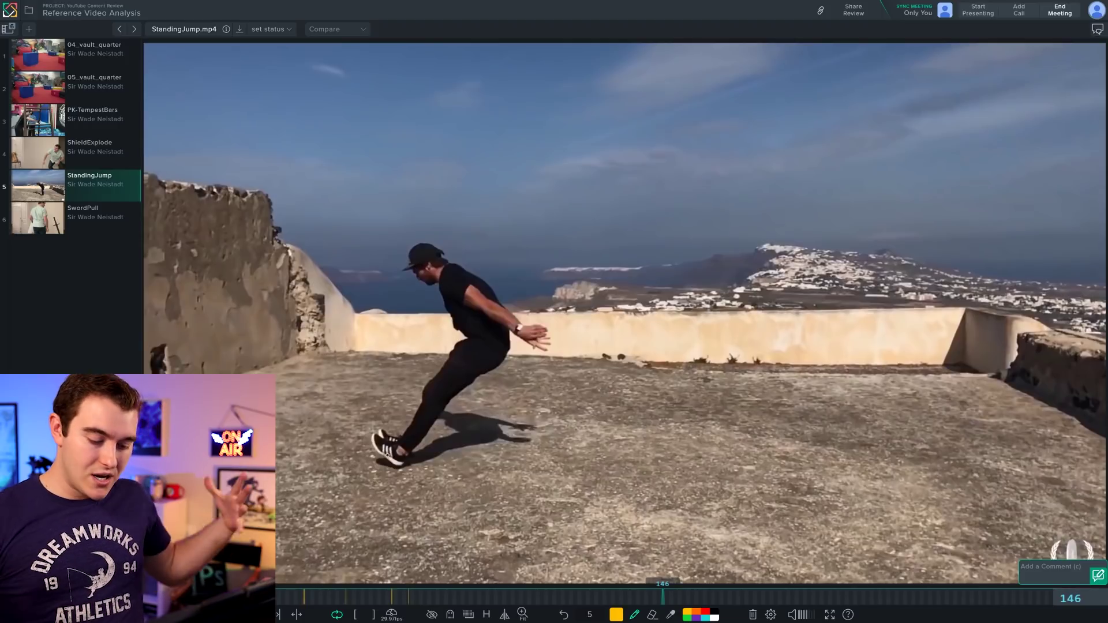
pyautogui.moveTo(372, 438)
pyautogui.mouseDown()
pyautogui.moveTo(398, 461)
pyautogui.moveTo(509, 347)
pyautogui.mouseUp()
pyautogui.moveTo(398, 453)
pyautogui.mouseDown()
pyautogui.moveTo(468, 342)
pyautogui.moveTo(456, 263)
pyautogui.mouseUp()
pyautogui.moveTo(466, 337)
pyautogui.mouseDown()
pyautogui.moveTo(444, 286)
pyautogui.moveTo(415, 282)
pyautogui.moveTo(523, 322)
pyautogui.moveTo(537, 349)
pyautogui.moveTo(549, 341)
pyautogui.mouseUp()
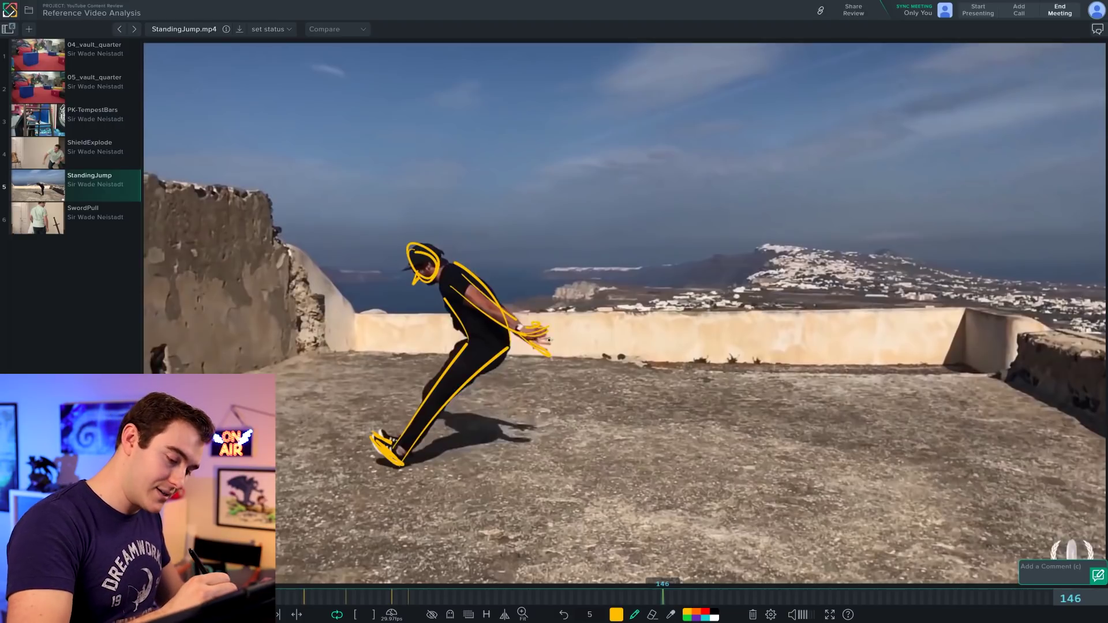
pyautogui.moveTo(384, 427); pyautogui.dragTo(393, 439)
# Step: Compare the traced take-off pose on frame 85 with the landing pose on frame 146, and examine the flight between them
pyautogui.hotkey('shift', 'Left')
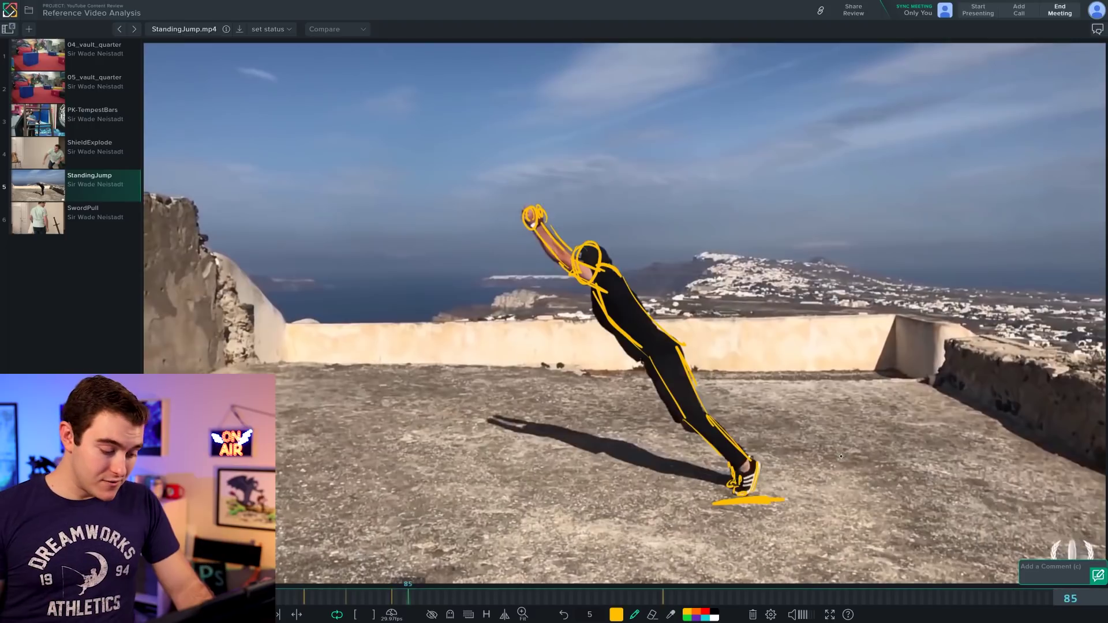
pyautogui.hotkey('shift', 'Right')
pyautogui.hotkey('shift', 'Left')
pyautogui.hotkey('shift', 'Right')
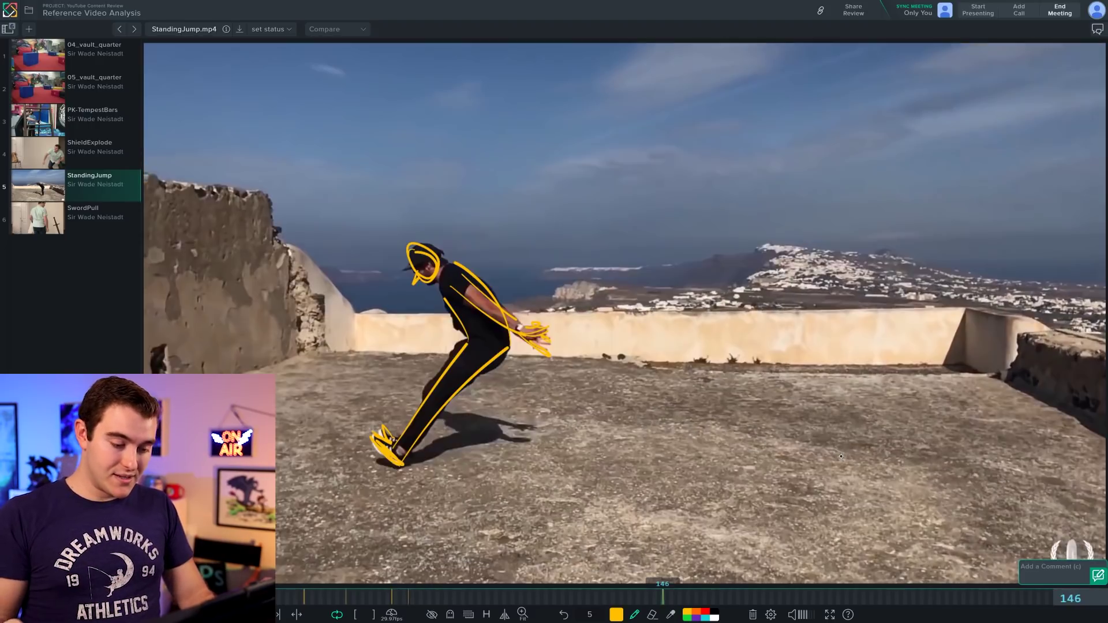
pyautogui.hotkey('shift', 'Left')
pyautogui.hotkey('shift', 'Right')
pyautogui.hotkey('shift', 'Left')
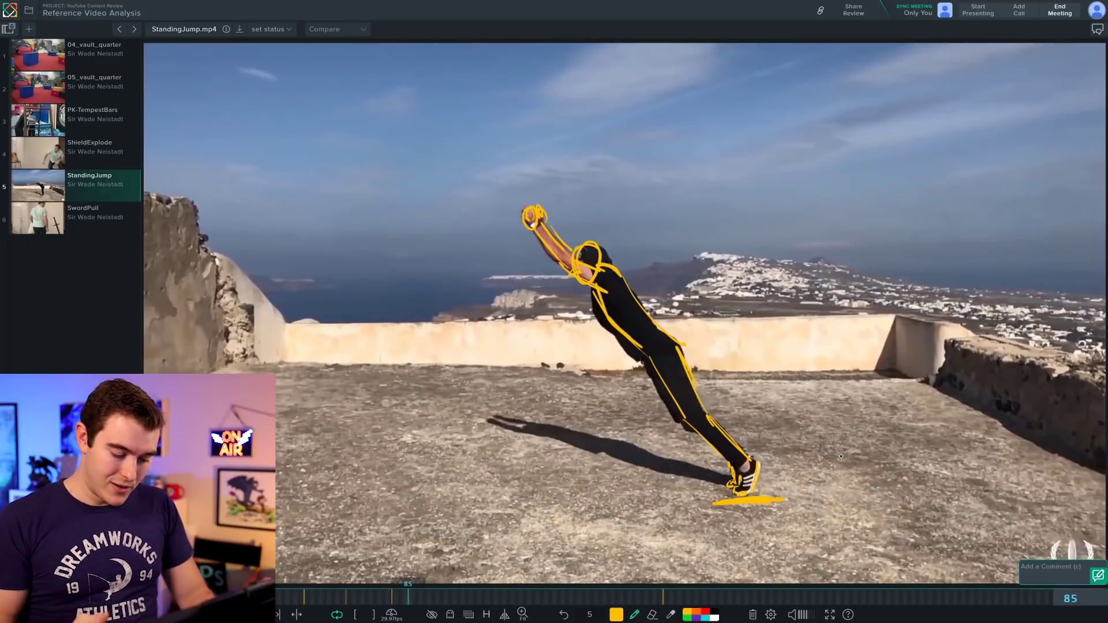
pyautogui.moveTo(419, 600); pyautogui.dragTo(662, 600)
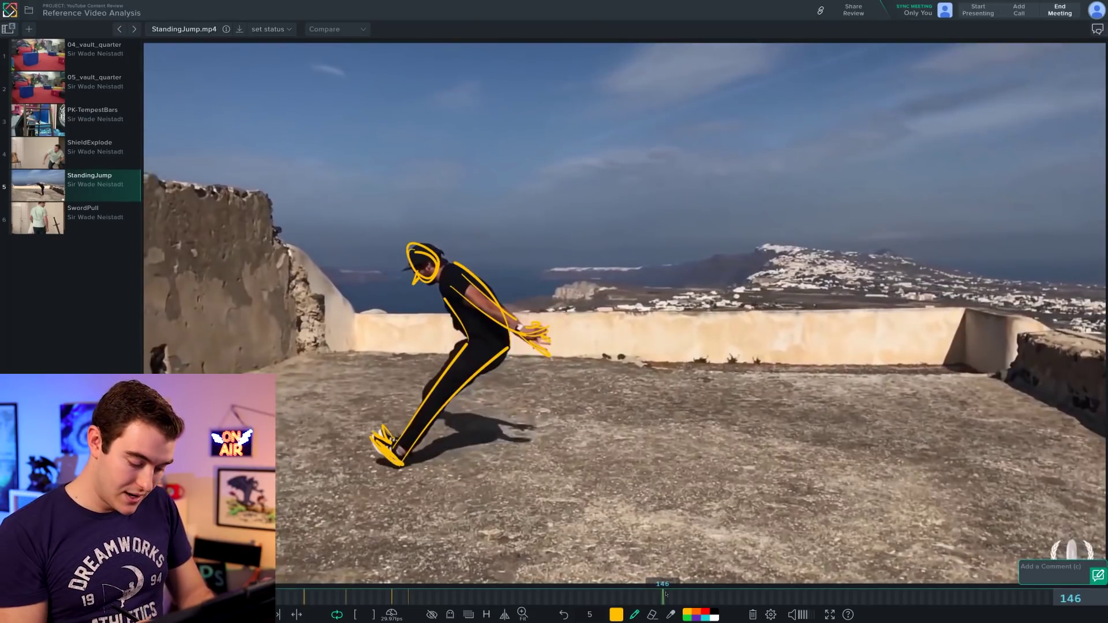
# Step: Trace the tucked mid-air pose on frame 115, outlining the back, chest, bent legs, feet, head and forward-stretched arm
pyautogui.moveTo(666, 594); pyautogui.dragTo(537, 594)
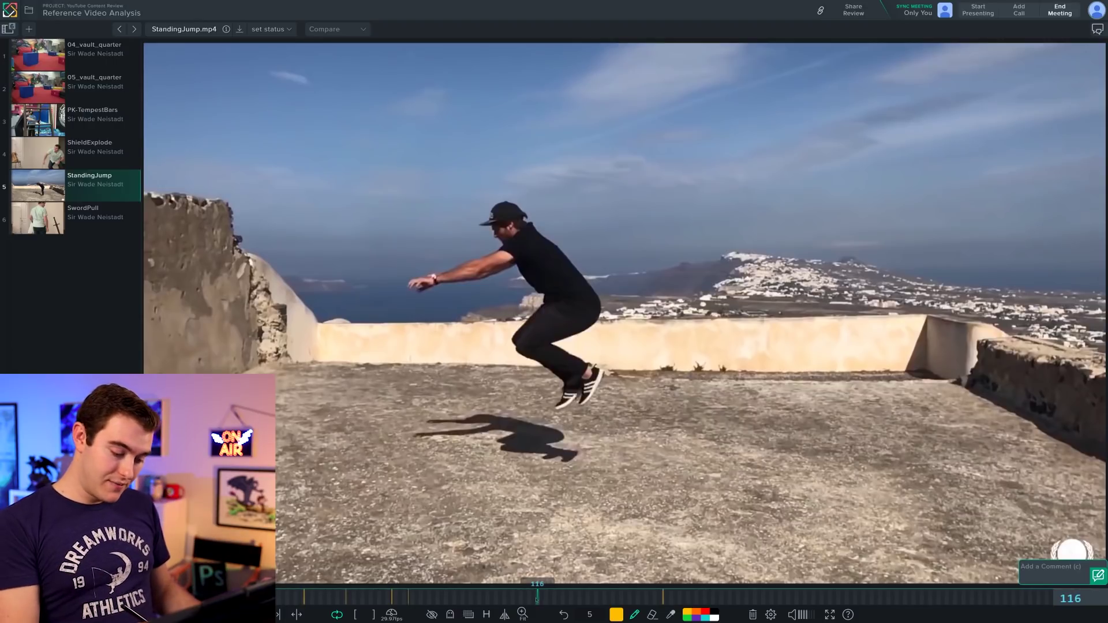
pyautogui.moveTo(536, 599); pyautogui.dragTo(534, 599)
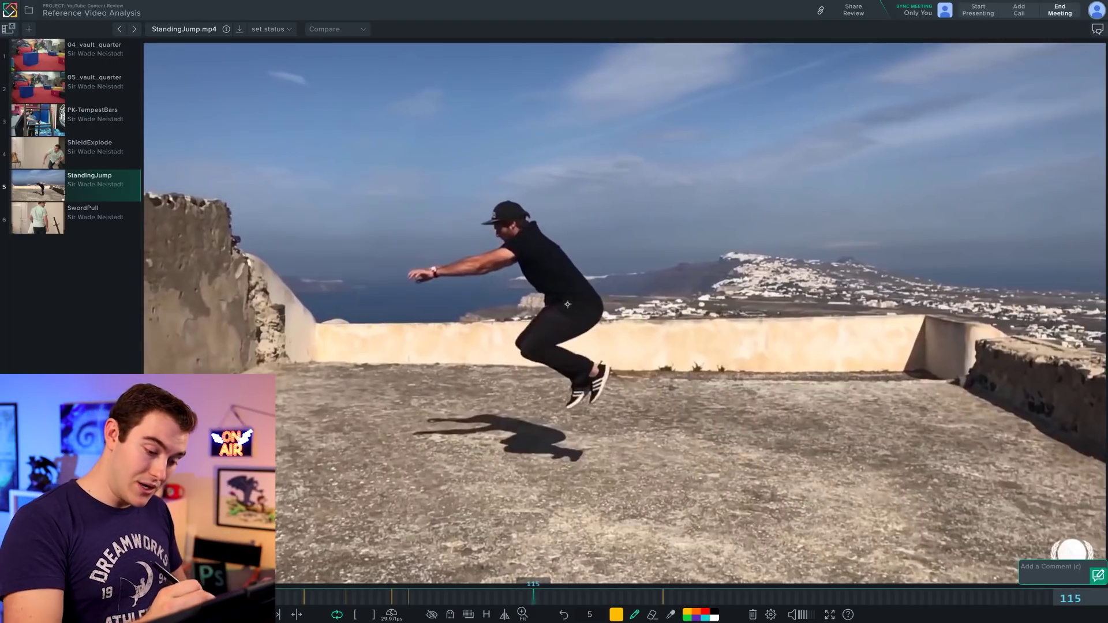
pyautogui.moveTo(536, 222); pyautogui.dragTo(598, 299)
pyautogui.moveTo(517, 258); pyautogui.dragTo(546, 301)
pyautogui.moveTo(553, 303)
pyautogui.mouseDown()
pyautogui.moveTo(520, 346)
pyautogui.moveTo(598, 372)
pyautogui.moveTo(592, 364)
pyautogui.moveTo(568, 407)
pyautogui.mouseUp()
pyautogui.moveTo(557, 350); pyautogui.dragTo(594, 301)
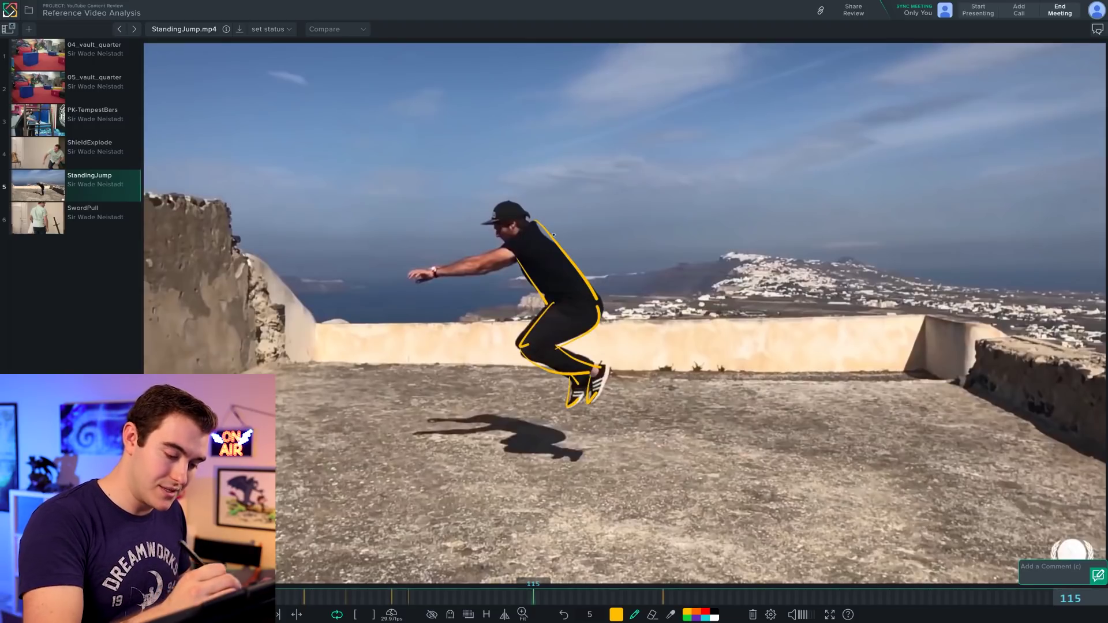
pyautogui.moveTo(508, 203)
pyautogui.mouseDown()
pyautogui.moveTo(416, 276)
pyautogui.moveTo(431, 280)
pyautogui.mouseUp()
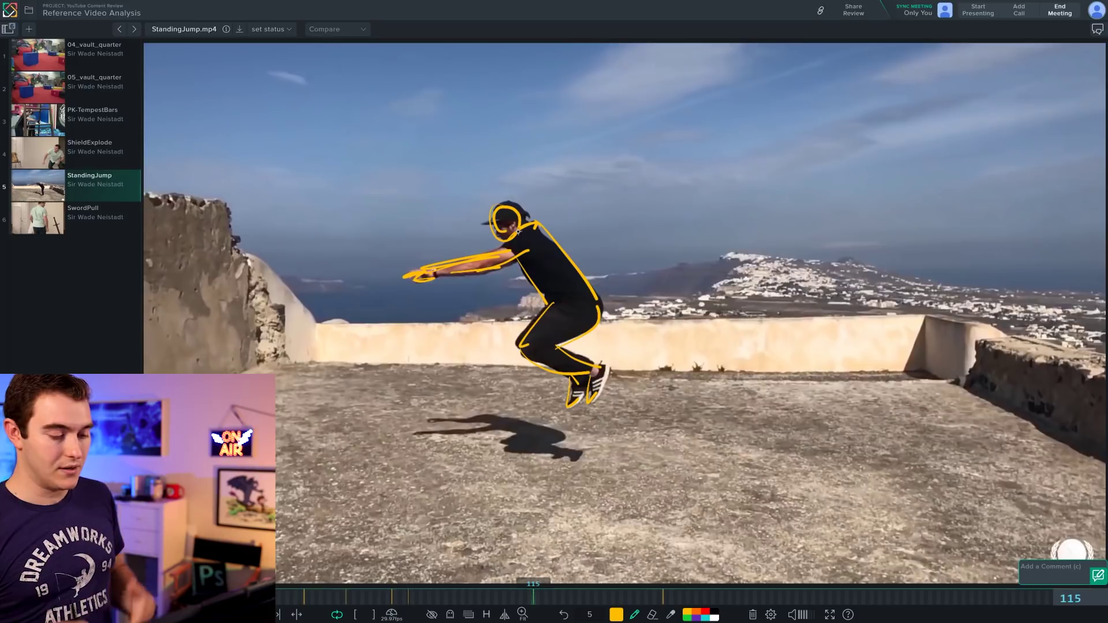
# Step: On frame 108, trace the bent leg in yellow along the thigh and lower leg
pyautogui.moveTo(460, 592)
pyautogui.mouseDown()
pyautogui.moveTo(407, 595)
pyautogui.moveTo(503, 595)
pyautogui.mouseUp()
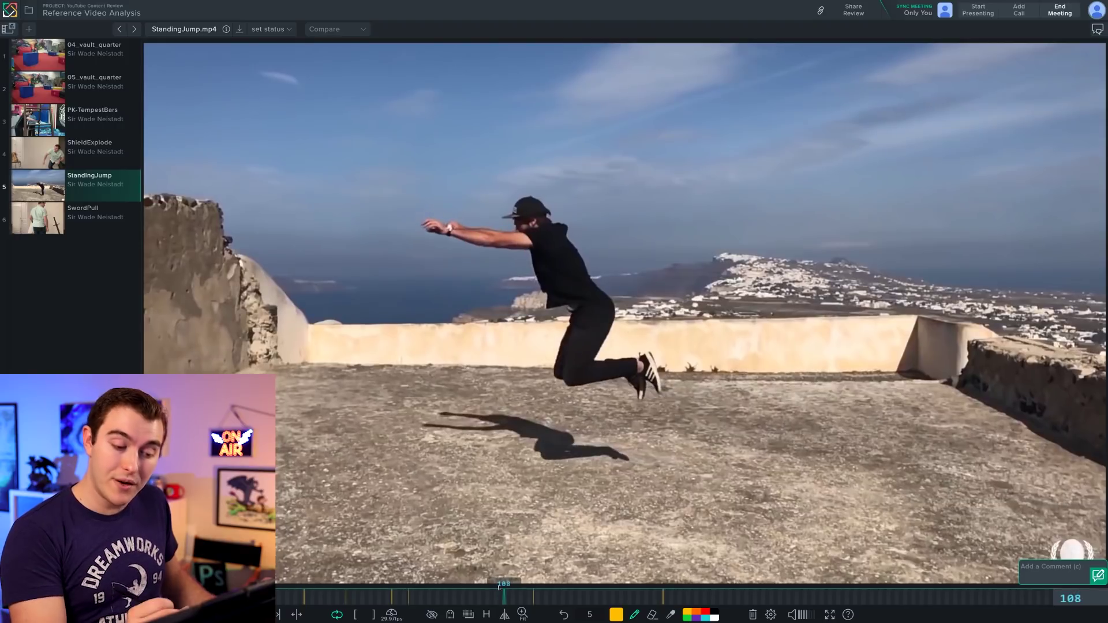
pyautogui.moveTo(583, 311)
pyautogui.mouseDown()
pyautogui.moveTo(565, 376)
pyautogui.moveTo(647, 370)
pyautogui.moveTo(569, 378)
pyautogui.mouseUp()
pyautogui.moveTo(510, 597)
pyautogui.mouseDown()
pyautogui.moveTo(533, 596)
pyautogui.moveTo(410, 596)
pyautogui.moveTo(504, 596)
pyautogui.mouseUp()
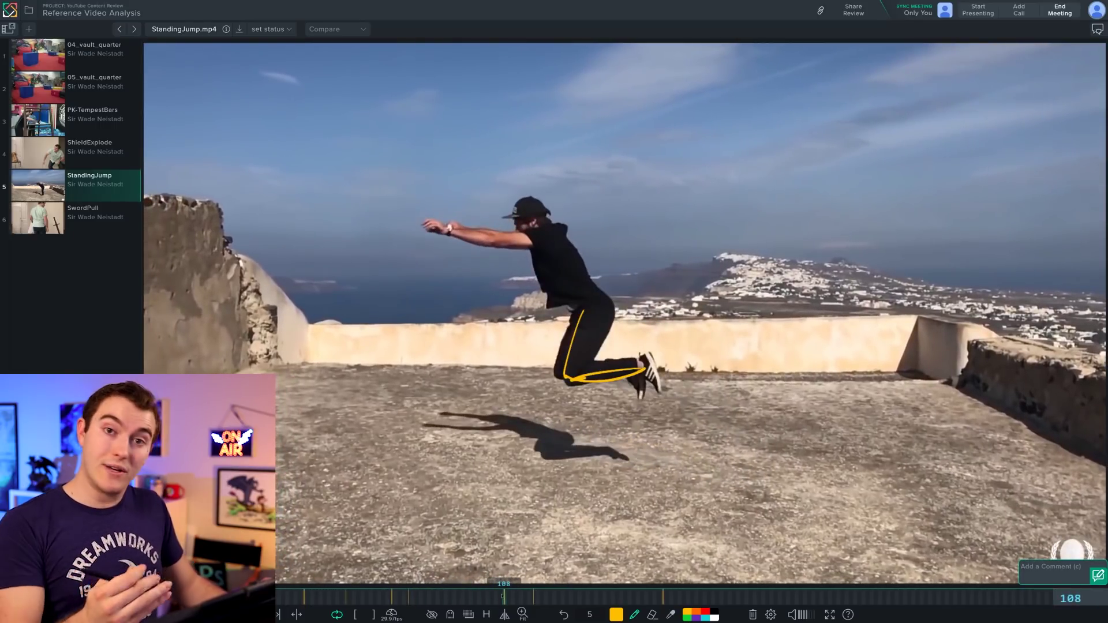
# Step: Trace the raised, outstretched arm on frame 96 in yellow from the hand to the shoulder
pyautogui.press('space')
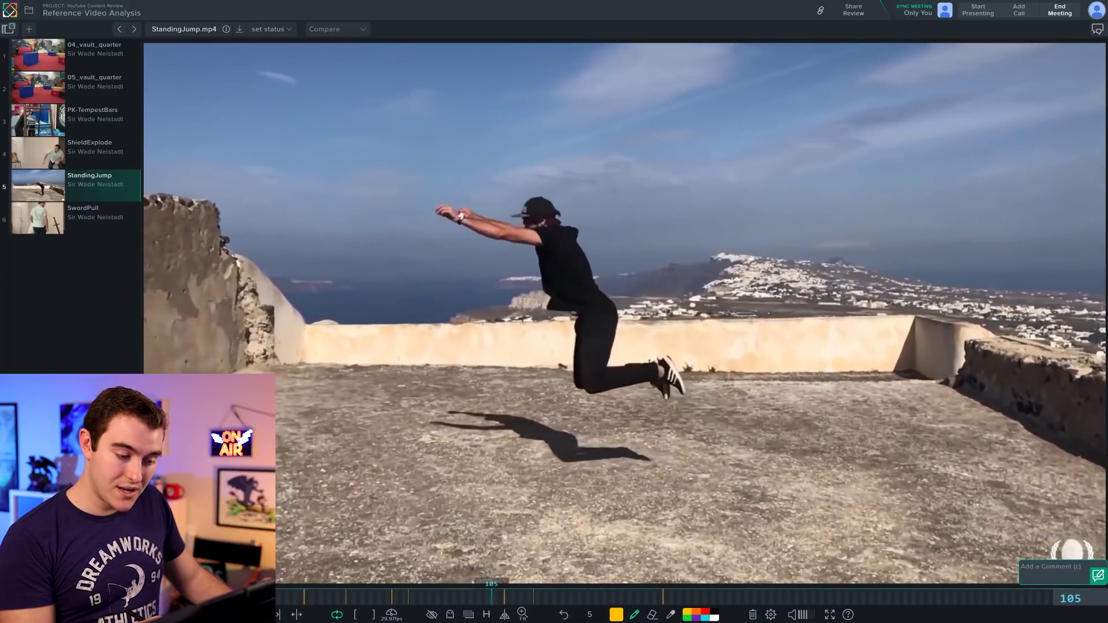
pyautogui.press('Left')
pyautogui.press('Left')
pyautogui.press('Left')
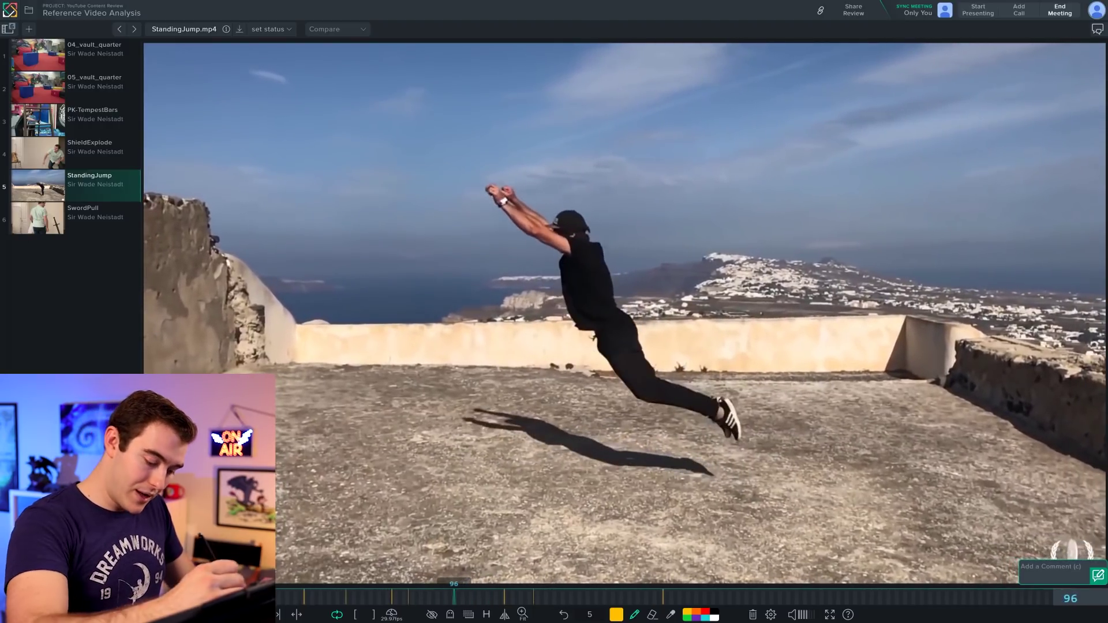
pyautogui.moveTo(500, 202); pyautogui.dragTo(575, 257)
# Step: Trace the upper arm on frame 119 and the backward-swung arm on frame 137 in yellow
pyautogui.press('space')
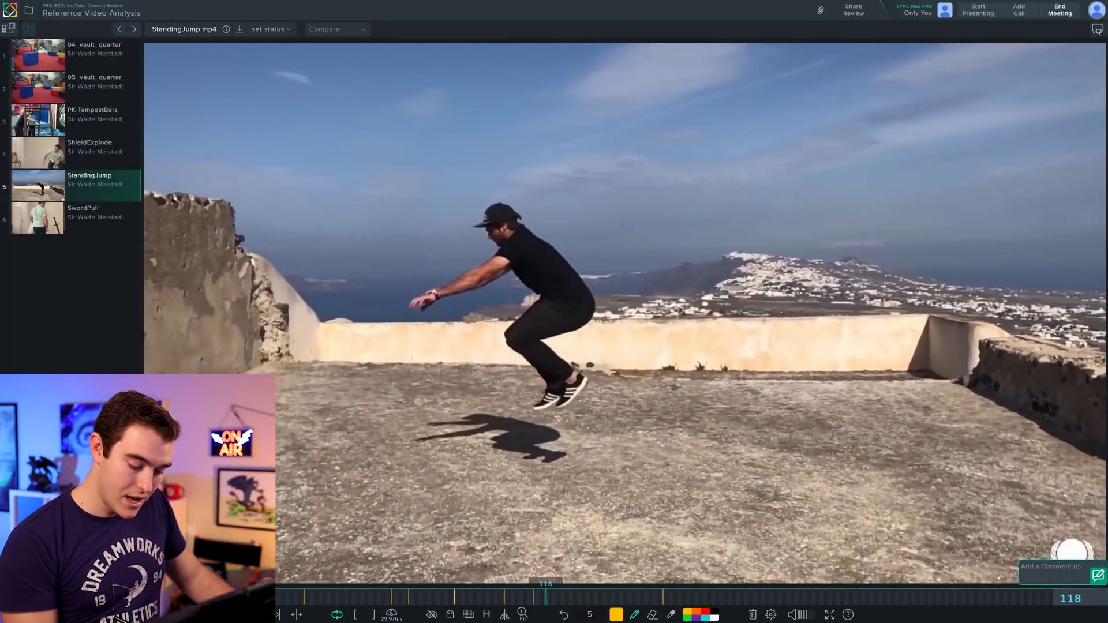
pyautogui.moveTo(521, 243); pyautogui.dragTo(480, 276)
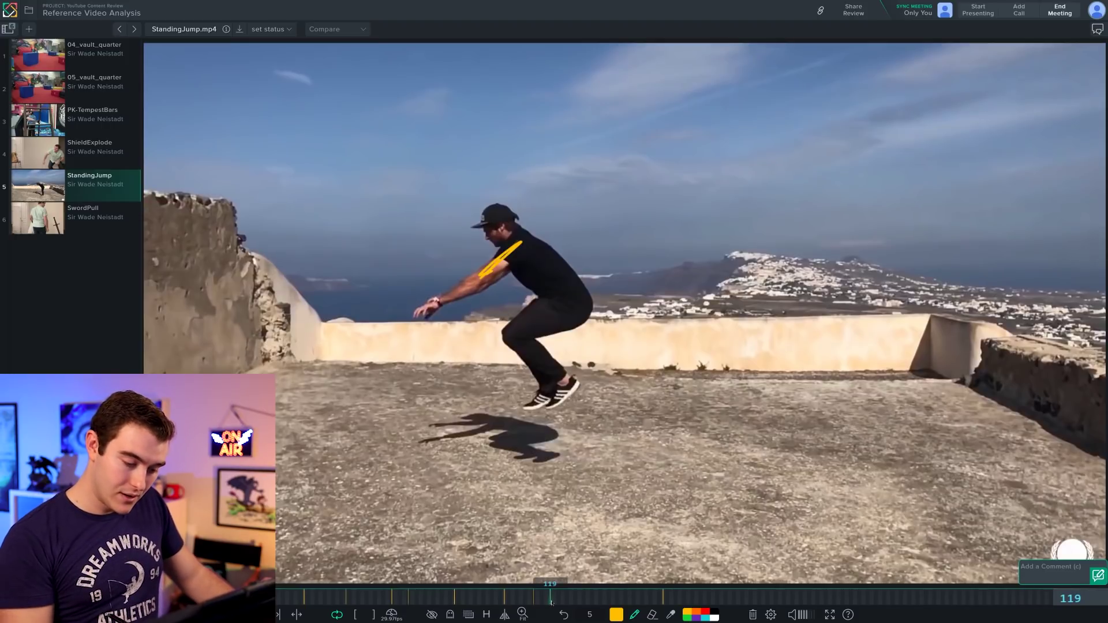
pyautogui.press('space')
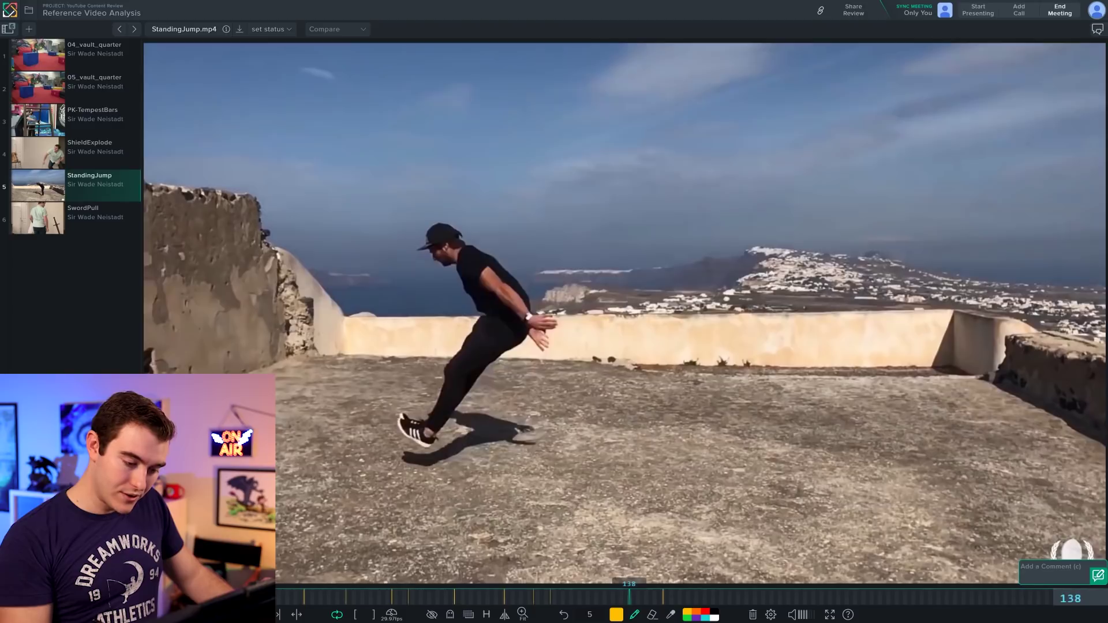
pyautogui.press('Left')
pyautogui.moveTo(475, 258)
pyautogui.mouseDown()
pyautogui.moveTo(537, 337)
pyautogui.moveTo(469, 250)
pyautogui.moveTo(540, 336)
pyautogui.mouseUp()
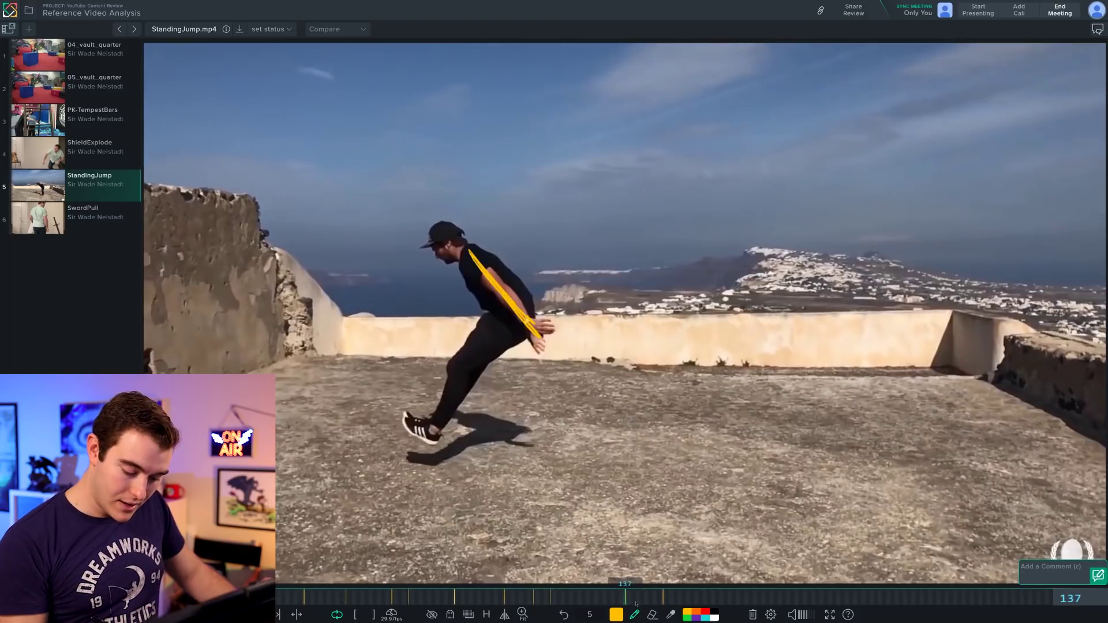
# Step: On frame 146, draw a yellow curved arrow pointing up towards the hands stretched behind the body
pyautogui.moveTo(636, 603); pyautogui.dragTo(662, 593)
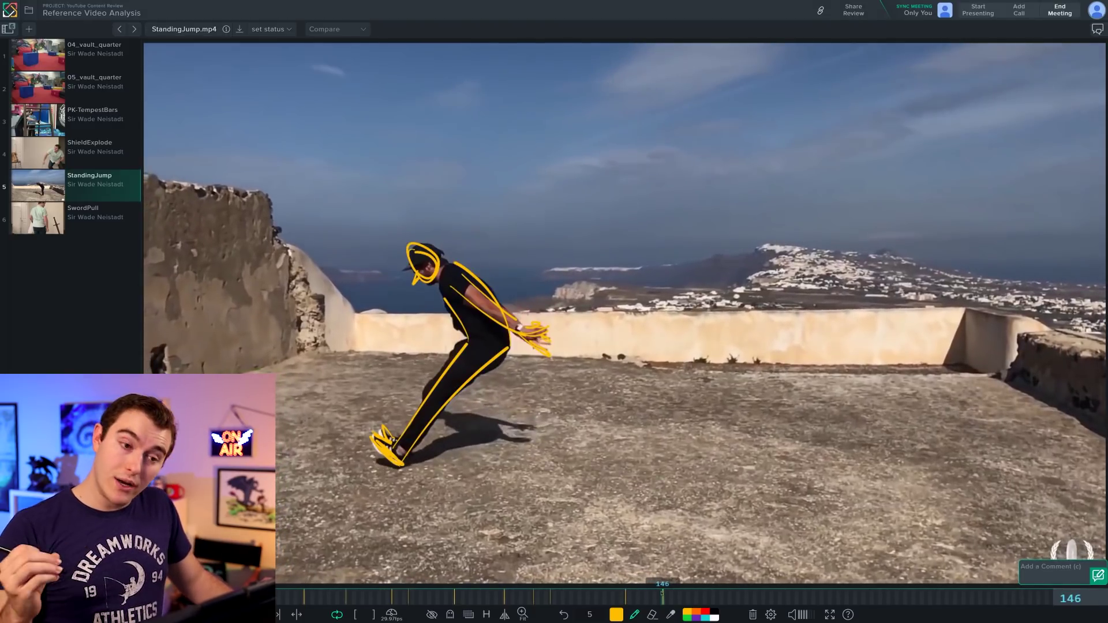
pyautogui.moveTo(485, 407); pyautogui.dragTo(535, 359)
pyautogui.moveTo(522, 366); pyautogui.dragTo(535, 379)
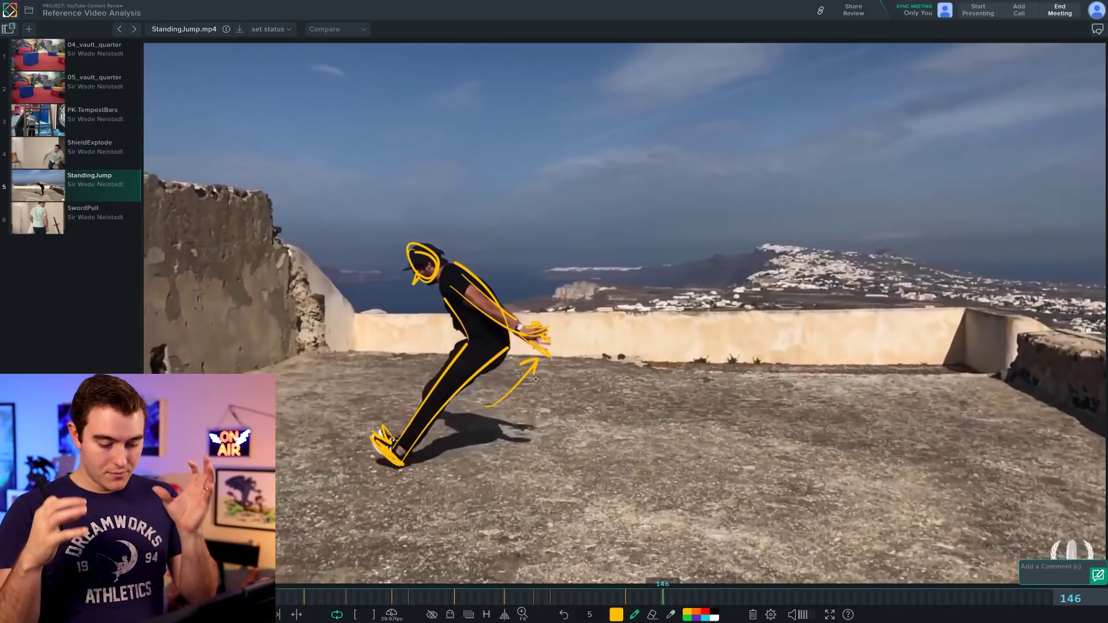
# Step: Trace the deep crouch on frame 179 in yellow, outlining the curved back, chest, folded leg, foot and head
pyautogui.press('space')
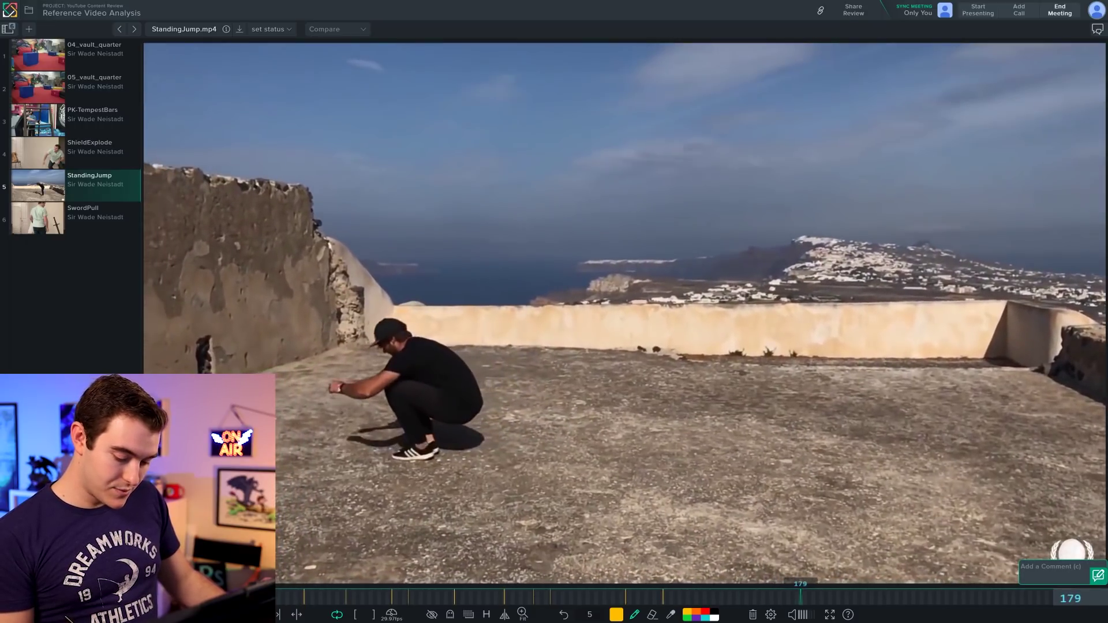
pyautogui.moveTo(414, 338)
pyautogui.mouseDown()
pyautogui.moveTo(431, 346)
pyautogui.moveTo(460, 421)
pyautogui.mouseUp()
pyautogui.moveTo(407, 332)
pyautogui.mouseDown()
pyautogui.moveTo(464, 421)
pyautogui.moveTo(402, 408)
pyautogui.mouseUp()
pyautogui.moveTo(388, 386)
pyautogui.mouseDown()
pyautogui.moveTo(425, 455)
pyautogui.moveTo(434, 398)
pyautogui.moveTo(415, 379)
pyautogui.mouseUp()
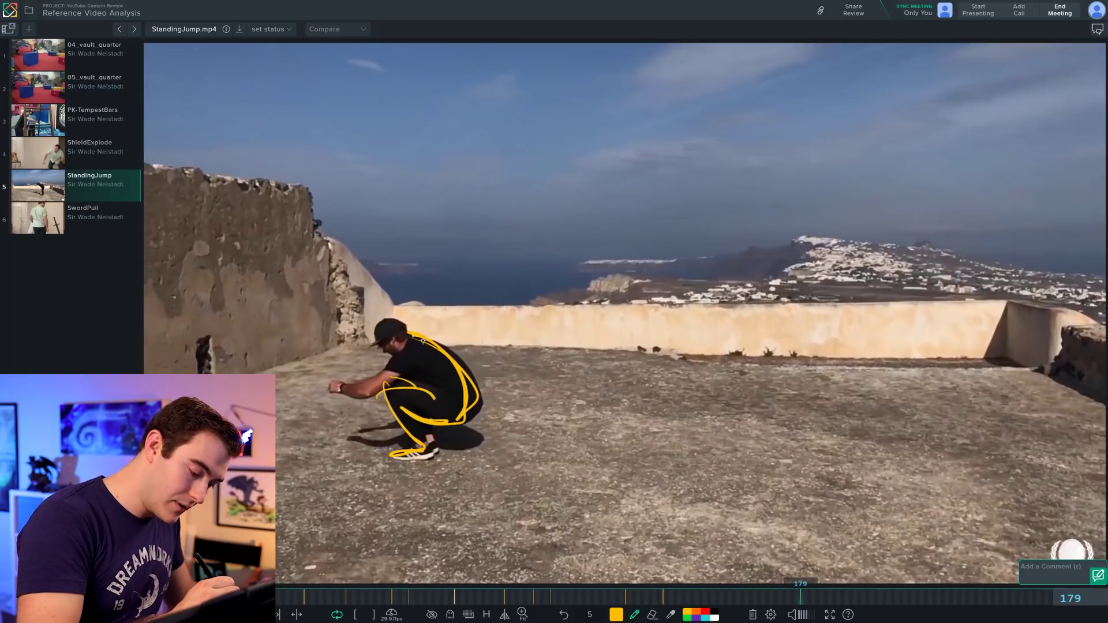
pyautogui.moveTo(387, 338)
pyautogui.mouseDown()
pyautogui.moveTo(369, 393)
pyautogui.moveTo(408, 350)
pyautogui.moveTo(391, 362)
pyautogui.mouseUp()
# Step: On frame 157, trace the back, hips, bent leg and foot of the landing pose in yellow
pyautogui.moveTo(666, 597); pyautogui.dragTo(709, 591)
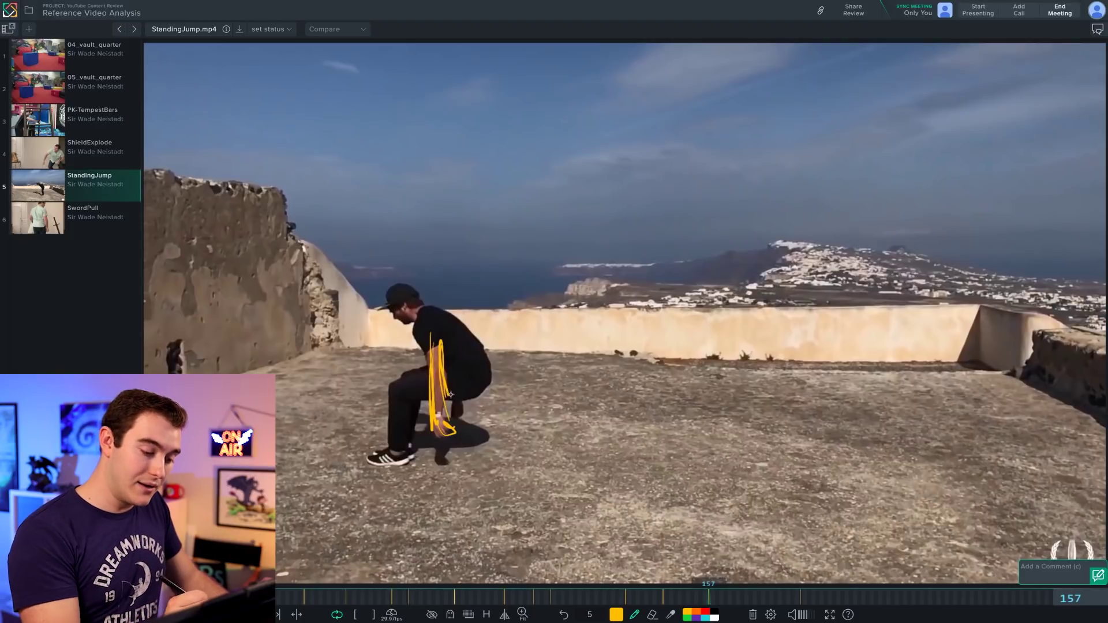
pyautogui.moveTo(434, 312)
pyautogui.mouseDown()
pyautogui.moveTo(485, 361)
pyautogui.moveTo(479, 388)
pyautogui.mouseUp()
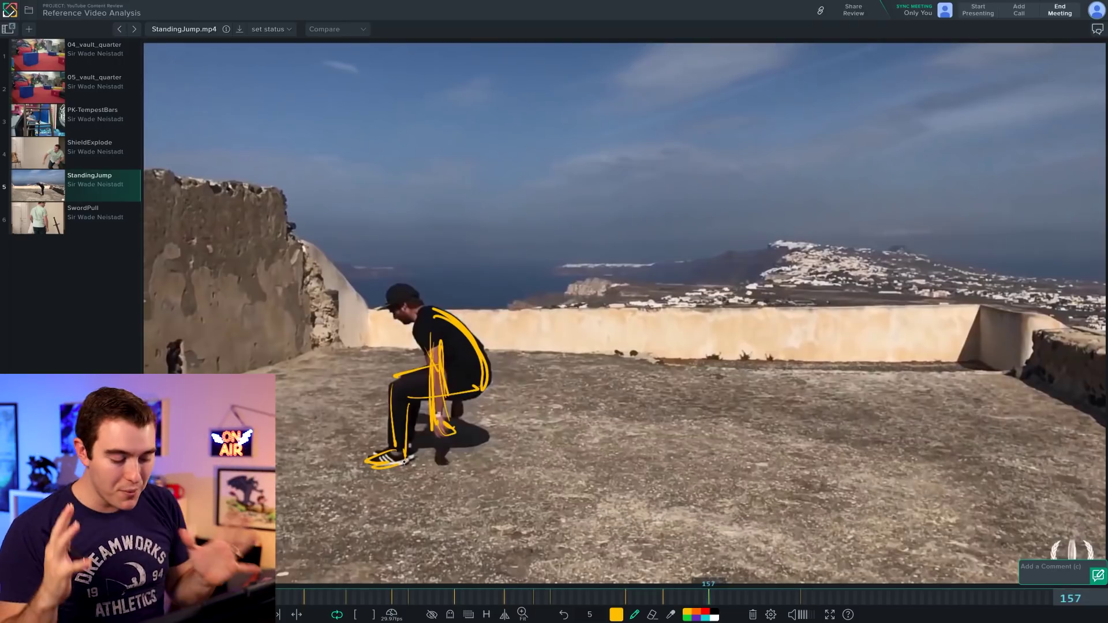
# Step: Trace the forward-stretched arm of the crouched figure on frame 188 in yellow, from the hand to the shoulder
pyautogui.press('Right')
pyautogui.press('Right')
pyautogui.press('Right')
pyautogui.press('Right')
pyautogui.press('Right')
pyautogui.press('Right')
pyautogui.press('Right')
pyautogui.press('Right')
pyautogui.press('Right')
pyautogui.press('Right')
pyautogui.press('Right')
pyautogui.press('Right')
pyautogui.press('Right')
pyautogui.press('Right')
pyautogui.press('Right')
pyautogui.press('Right')
pyautogui.press('Right')
pyautogui.press('Right')
pyautogui.press('Right')
pyautogui.press('Right')
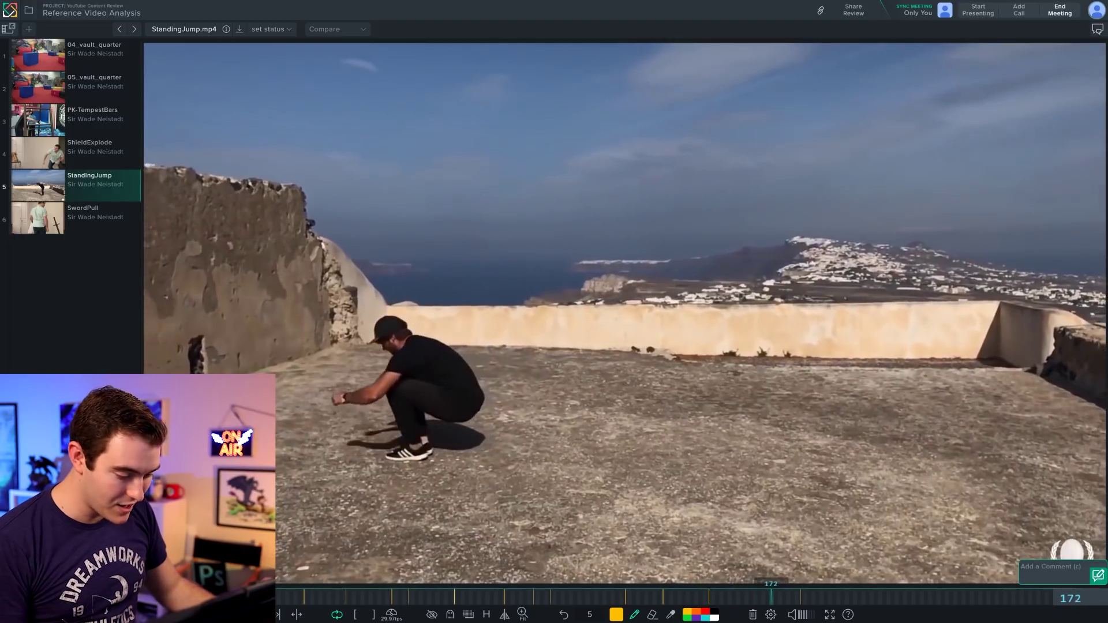
pyautogui.press('Left')
pyautogui.press('Left')
pyautogui.press('Left')
pyautogui.press('Left')
pyautogui.press('Left')
pyautogui.press('Left')
pyautogui.press('Left')
pyautogui.press('Left')
pyautogui.press('Left')
pyautogui.press('Left')
pyautogui.press('Left')
pyautogui.moveTo(755, 590); pyautogui.dragTo(841, 587)
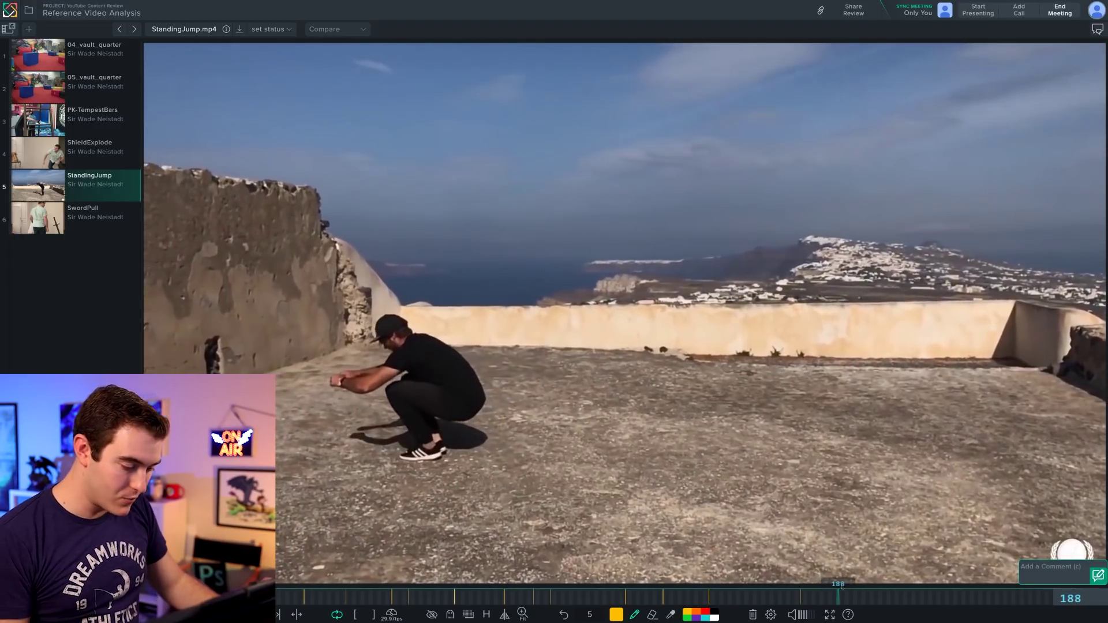
pyautogui.moveTo(354, 383); pyautogui.dragTo(413, 361)
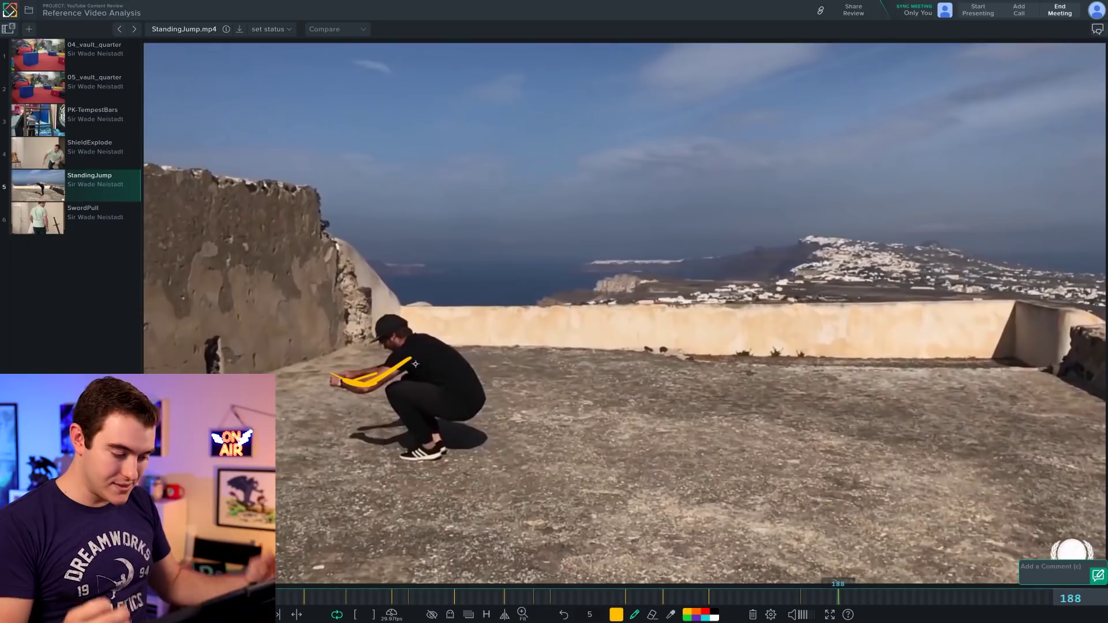
# Step: Examine how the figure rises out of the crouch after frame 188, moving back and forth through the stand-up frames
pyautogui.press('Right')
pyautogui.press('Right')
pyautogui.press('Right')
pyautogui.press('Right')
pyautogui.press('Right')
pyautogui.press('Right')
pyautogui.press('Right')
pyautogui.press('Right')
pyautogui.press('Right')
pyautogui.press('Right')
pyautogui.press('Right')
pyautogui.press('Right')
pyautogui.press('Right')
pyautogui.press('Right')
pyautogui.press('Right')
pyautogui.press('Right')
pyautogui.press('Right')
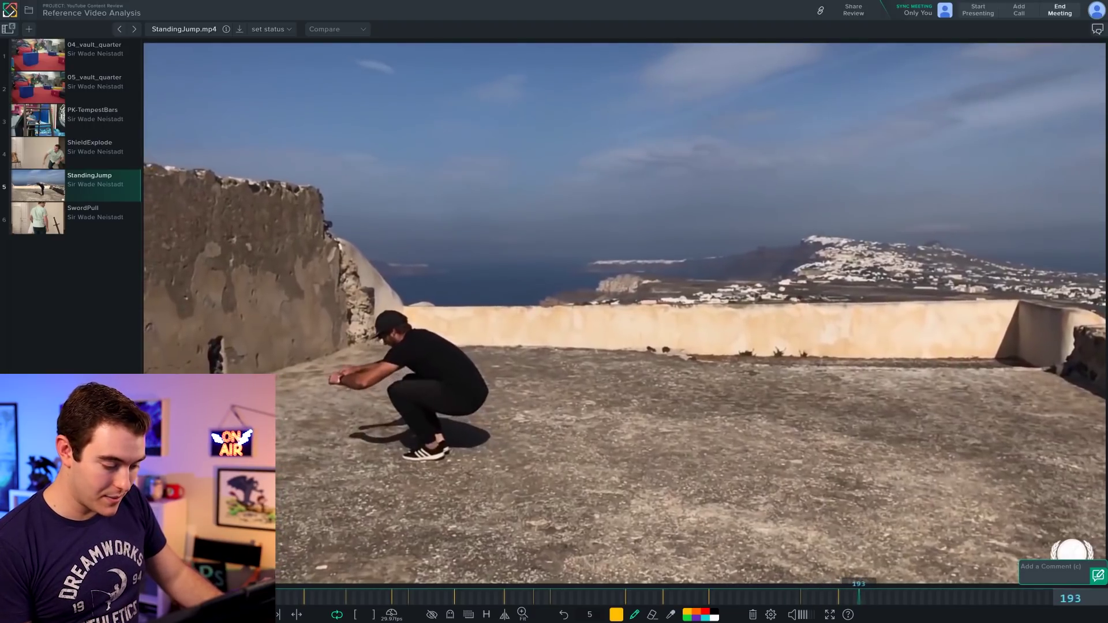
pyautogui.press('Right')
pyautogui.press('Right')
pyautogui.press('Right')
pyautogui.press('Right')
pyautogui.press('Right')
pyautogui.press('Right')
pyautogui.press('Right')
pyautogui.press('Right')
pyautogui.press('Right')
pyautogui.press('Right')
pyautogui.press('Right')
pyautogui.press('Right')
pyautogui.press('Right')
pyautogui.press('Right')
pyautogui.press('Right')
pyautogui.press('Right')
pyautogui.press('Right')
pyautogui.press('Right')
pyautogui.press('Right')
pyautogui.press('Right')
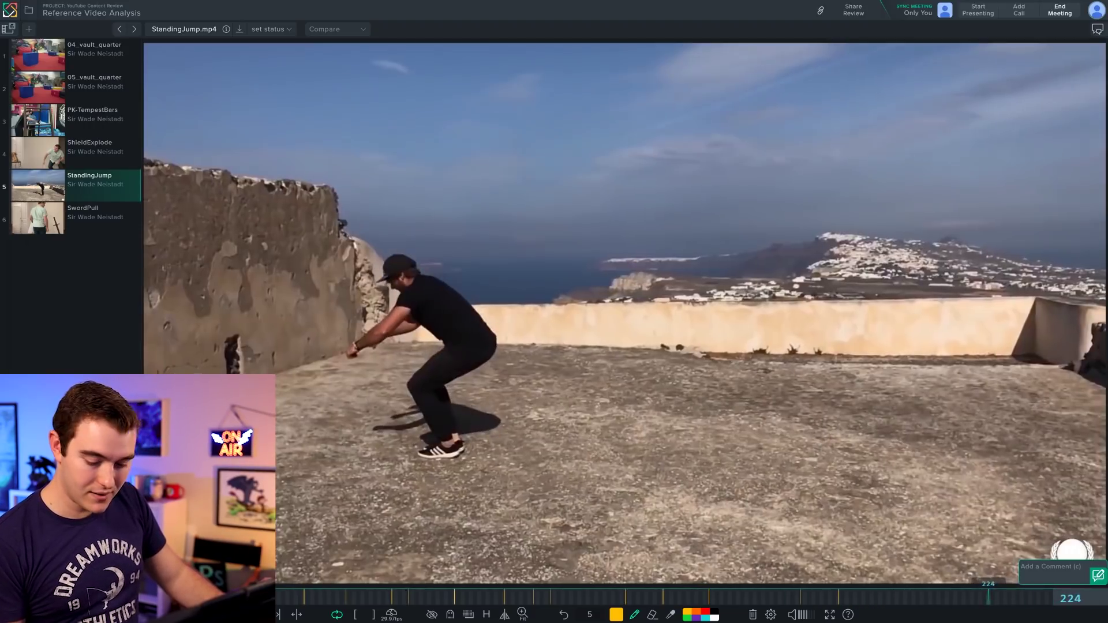
pyautogui.press('Right')
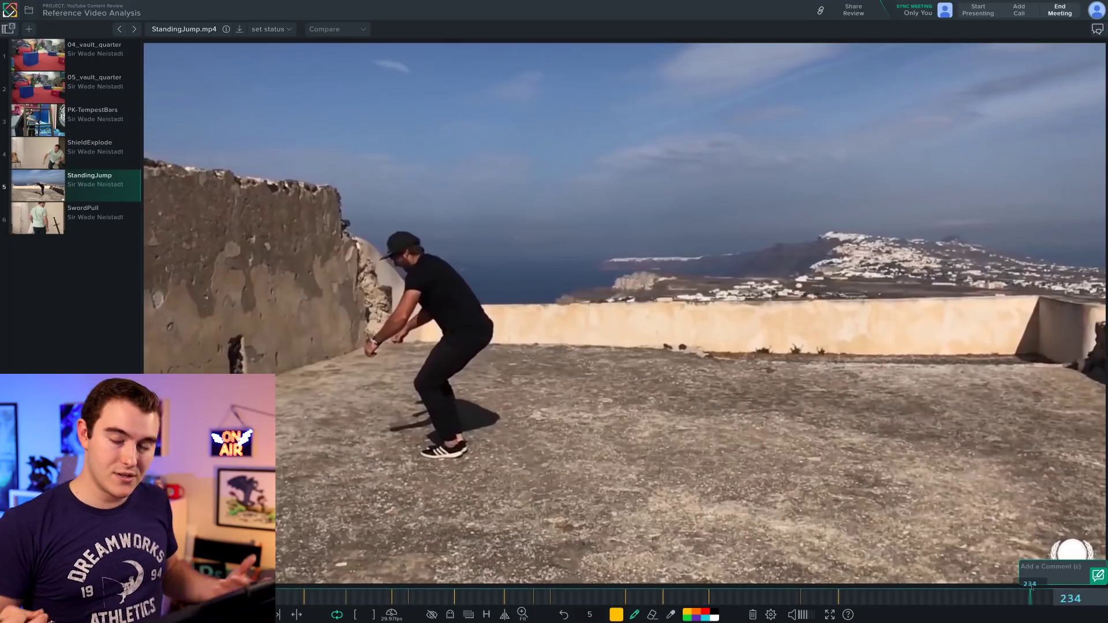
pyautogui.press('Left')
pyautogui.press('Left')
pyautogui.press('Left')
pyautogui.press('Left')
pyautogui.press('Left')
pyautogui.press('Left')
pyautogui.press('Left')
pyautogui.press('Left')
pyautogui.press('Left')
pyautogui.press('Left')
pyautogui.press('Left')
pyautogui.press('Left')
pyautogui.press('Left')
pyautogui.press('Left')
pyautogui.press('Left')
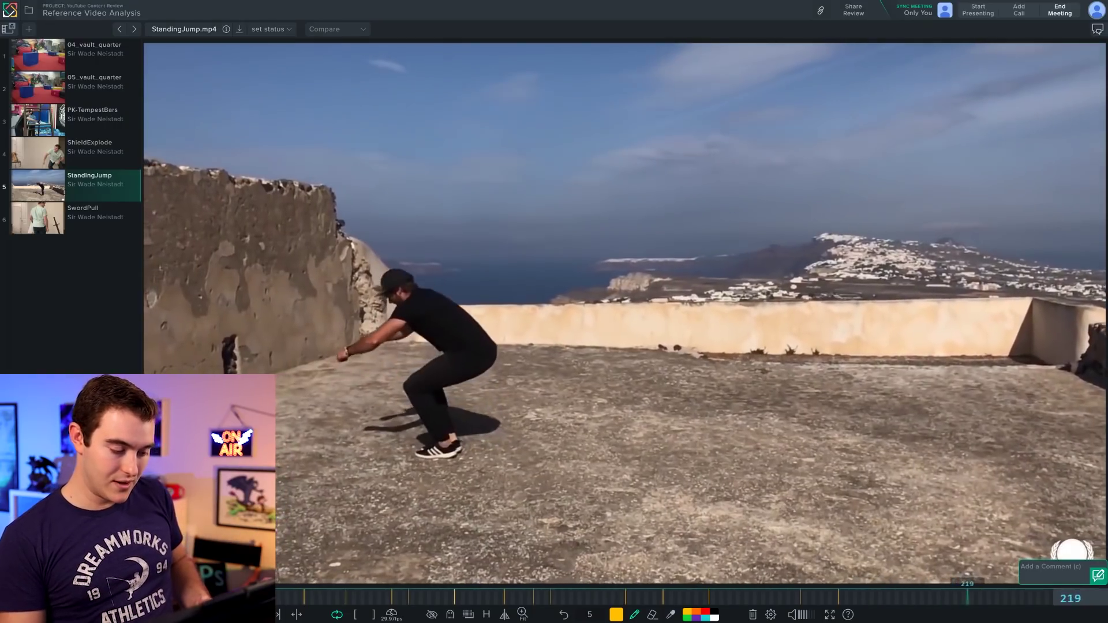
pyautogui.click(1015, 590)
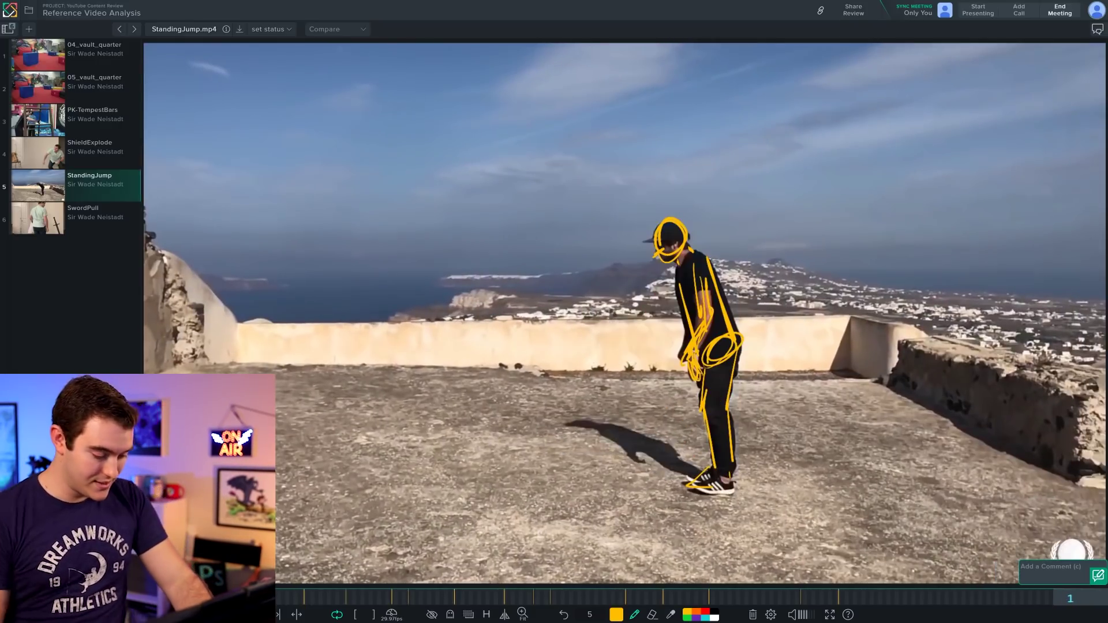
# Step: Raise the trace opacity to isolate the drawings from the video, and step through the annotated poses from frame 1
pyautogui.click(469, 615)
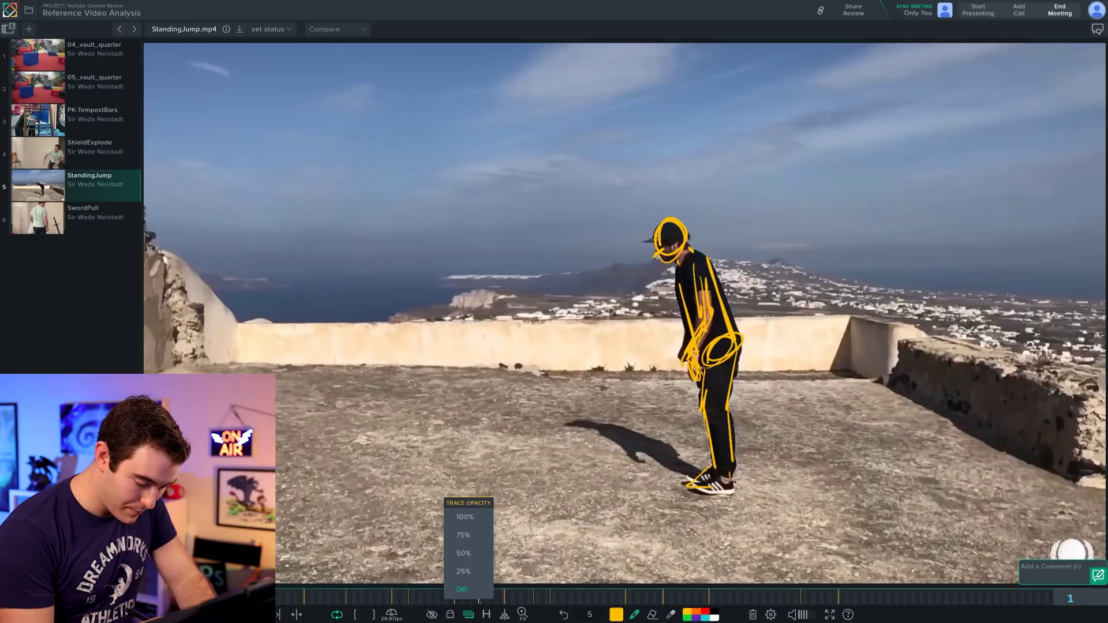
pyautogui.click(472, 533)
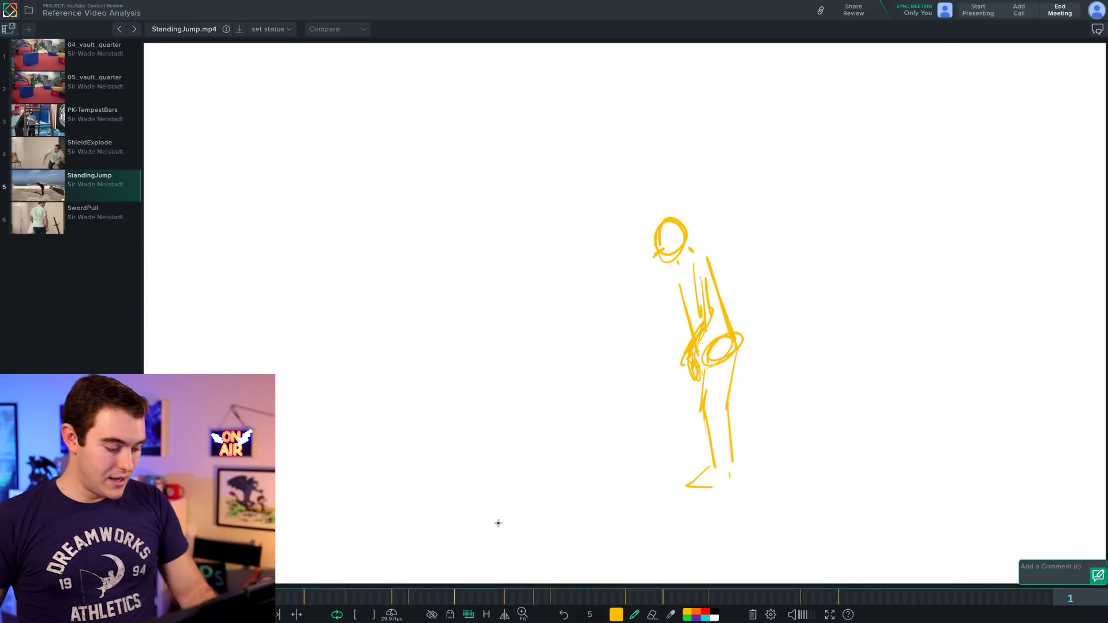
pyautogui.hotkey('shift', 'Right')
pyautogui.hotkey('shift', 'Right')
pyautogui.hotkey('shift', 'Right')
pyautogui.hotkey('shift', 'Right')
pyautogui.hotkey('shift', 'Right')
pyautogui.hotkey('shift', 'Right')
pyautogui.hotkey('shift', 'Right')
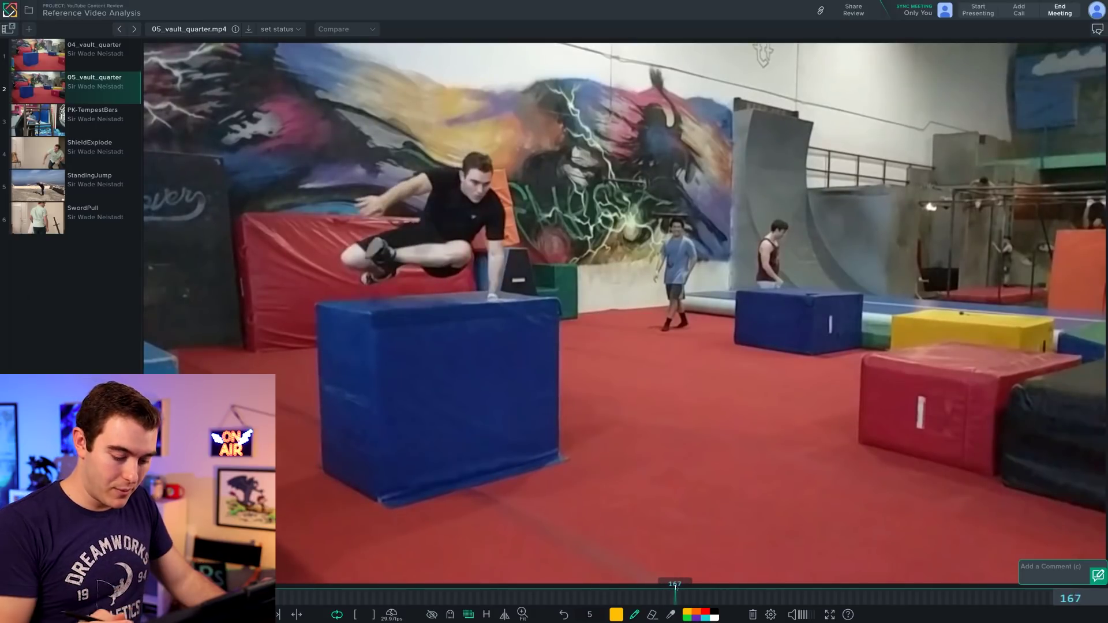
# Step: On frame 234 of 05_vault_quarter, trace the head, shoulders, both sides of the torso and both legs in yellow
pyautogui.click(100, 58)
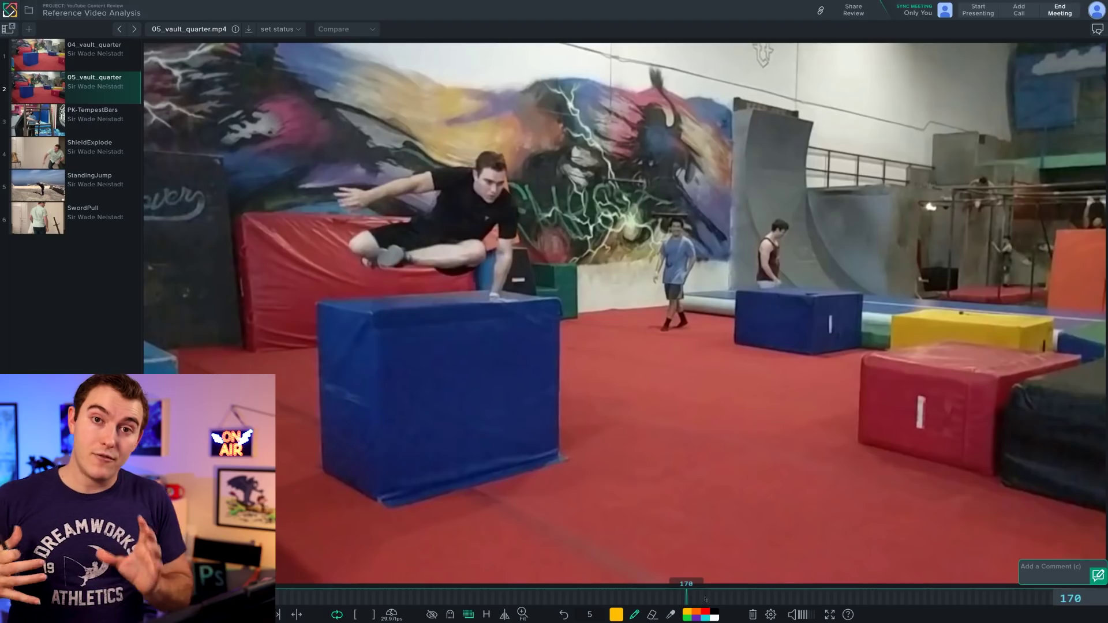
pyautogui.moveTo(899, 596); pyautogui.dragTo(926, 596)
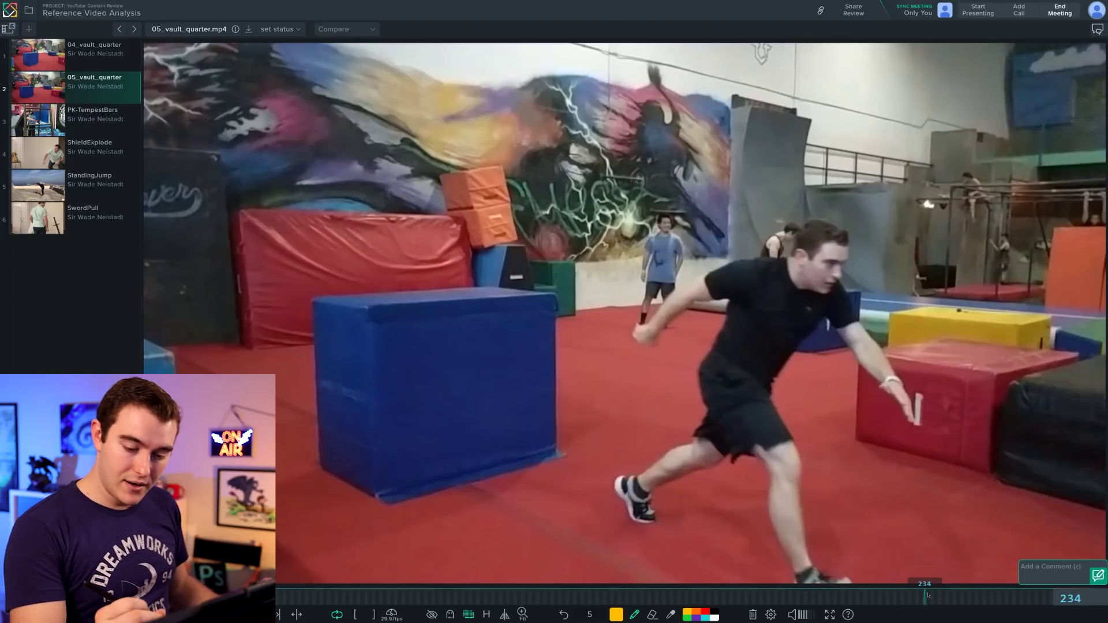
pyautogui.moveTo(820, 222)
pyautogui.mouseDown()
pyautogui.moveTo(806, 277)
pyautogui.moveTo(826, 243)
pyautogui.moveTo(778, 273)
pyautogui.moveTo(730, 263)
pyautogui.mouseUp()
pyautogui.moveTo(829, 282); pyautogui.dragTo(841, 301)
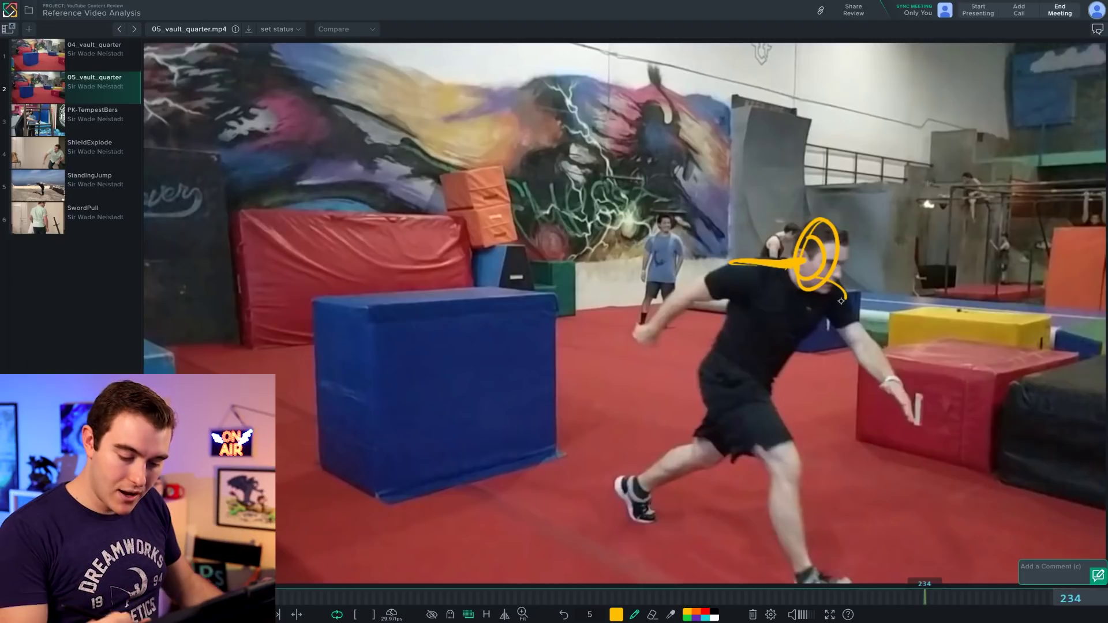
pyautogui.moveTo(779, 363); pyautogui.dragTo(828, 321)
pyautogui.moveTo(779, 276); pyautogui.dragTo(704, 361)
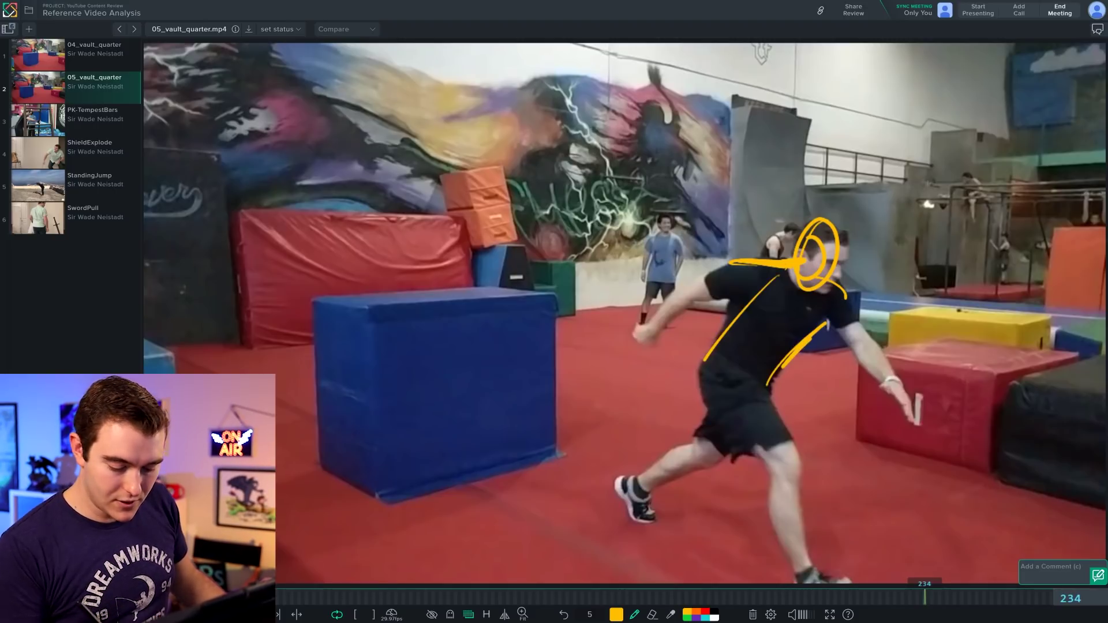
pyautogui.moveTo(773, 428); pyautogui.dragTo(800, 563)
pyautogui.moveTo(695, 484); pyautogui.dragTo(663, 506)
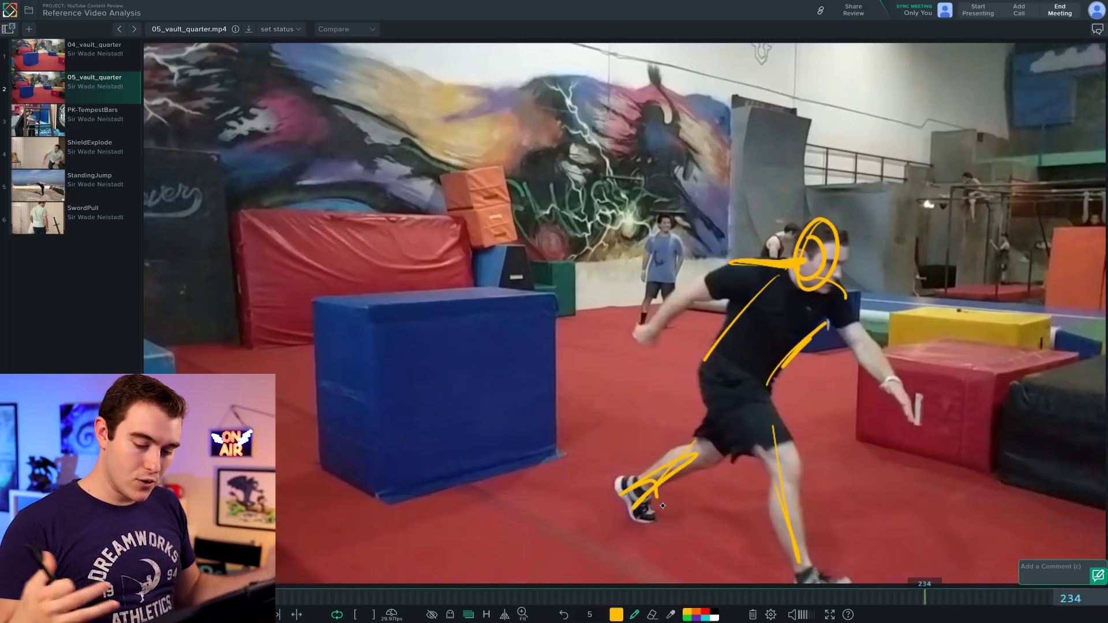
# Step: On frame 235 of 04_vault_quarter, trace the hips, the rear leg and foot, and the front leg in yellow
pyautogui.click(97, 59)
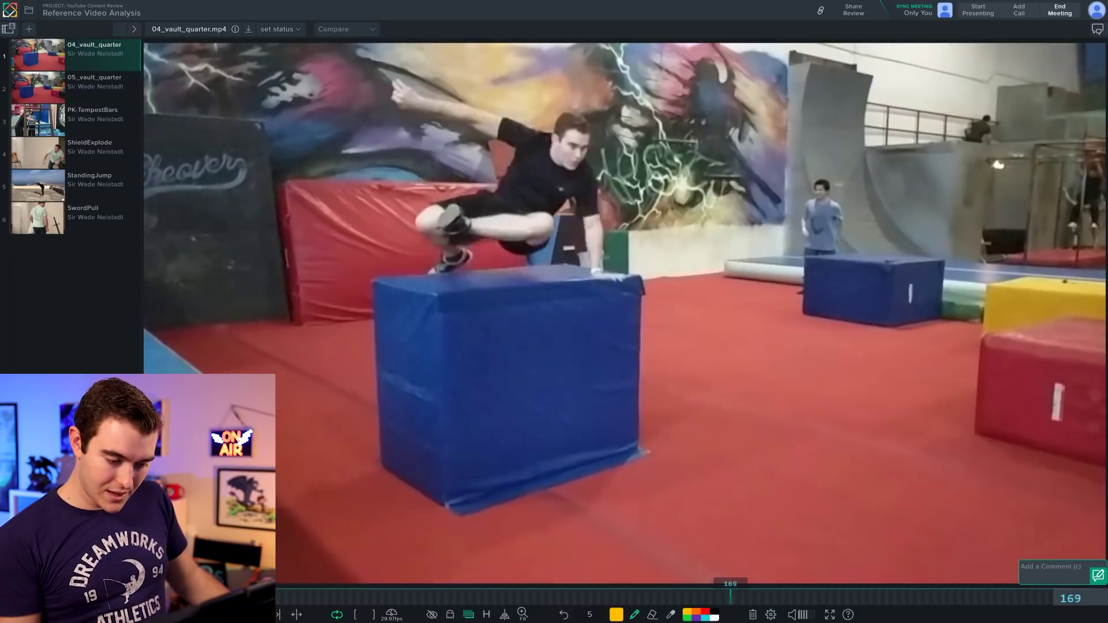
pyautogui.moveTo(730, 597); pyautogui.dragTo(926, 597)
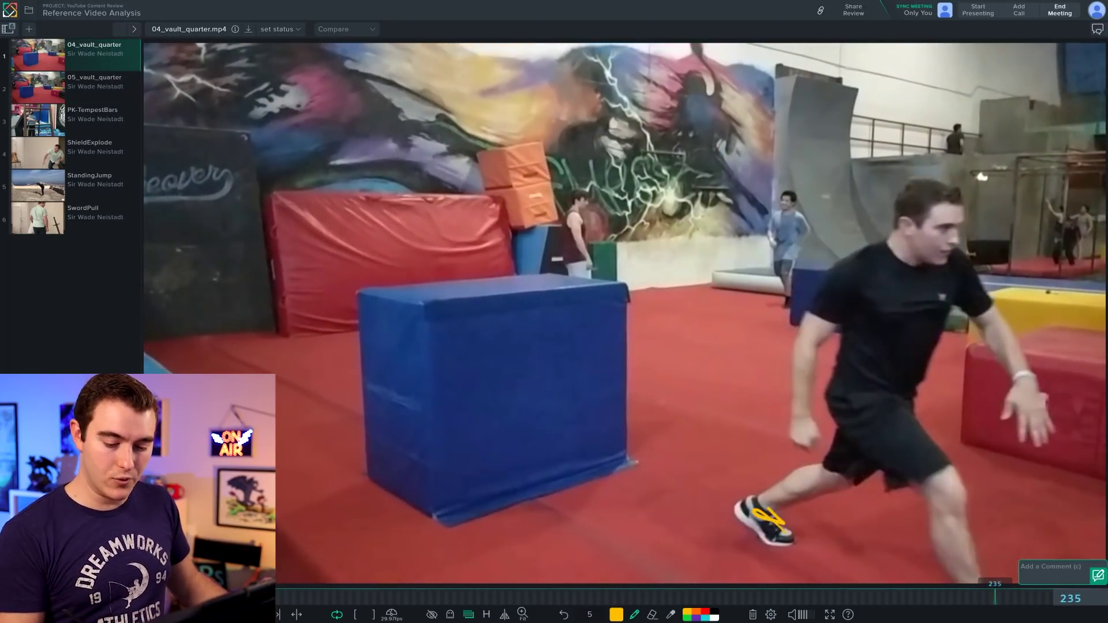
pyautogui.moveTo(757, 501)
pyautogui.mouseDown()
pyautogui.moveTo(885, 380)
pyautogui.moveTo(946, 560)
pyautogui.mouseUp()
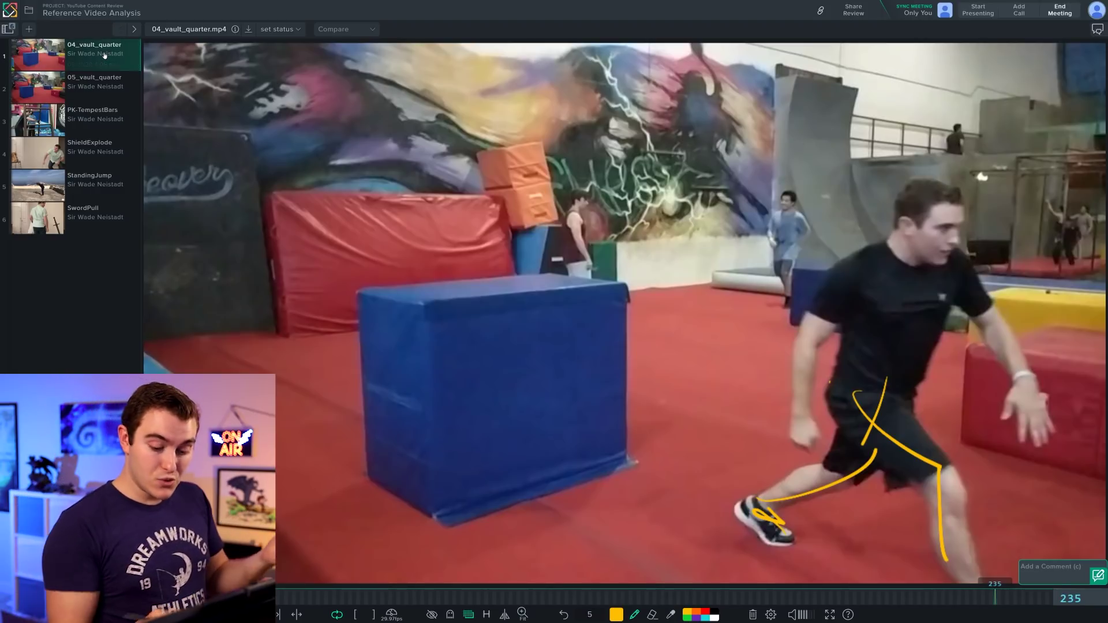
# Step: Compare the exit strides of 04_vault_quarter and 05_vault_quarter by scrubbing through both clips
pyautogui.moveTo(323, 600)
pyautogui.mouseDown()
pyautogui.moveTo(996, 600)
pyautogui.moveTo(984, 601)
pyautogui.mouseUp()
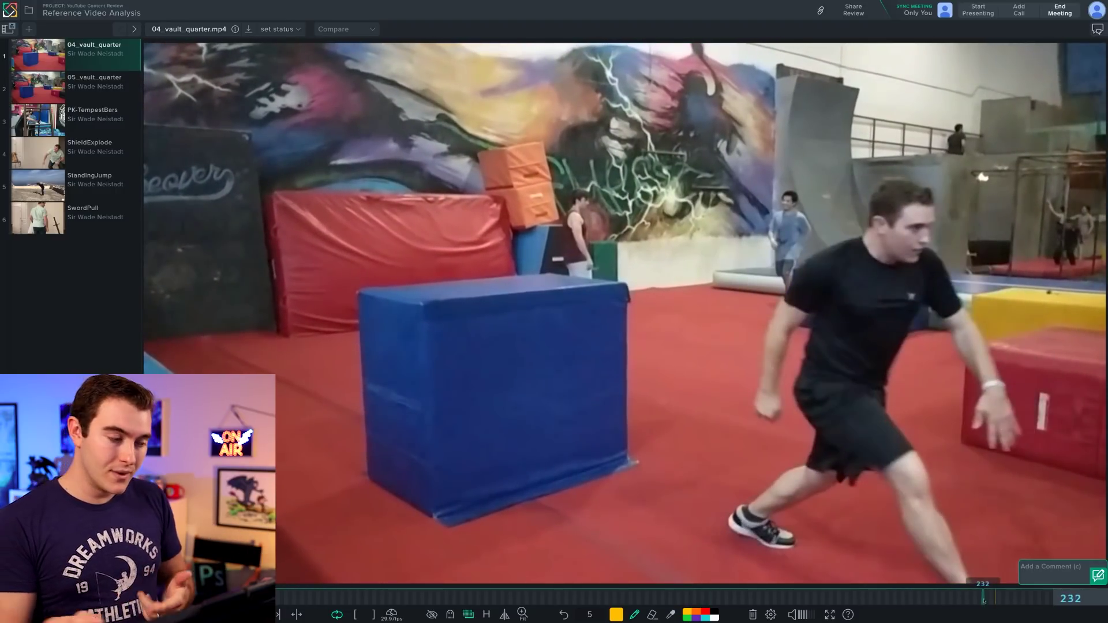
pyautogui.click(98, 84)
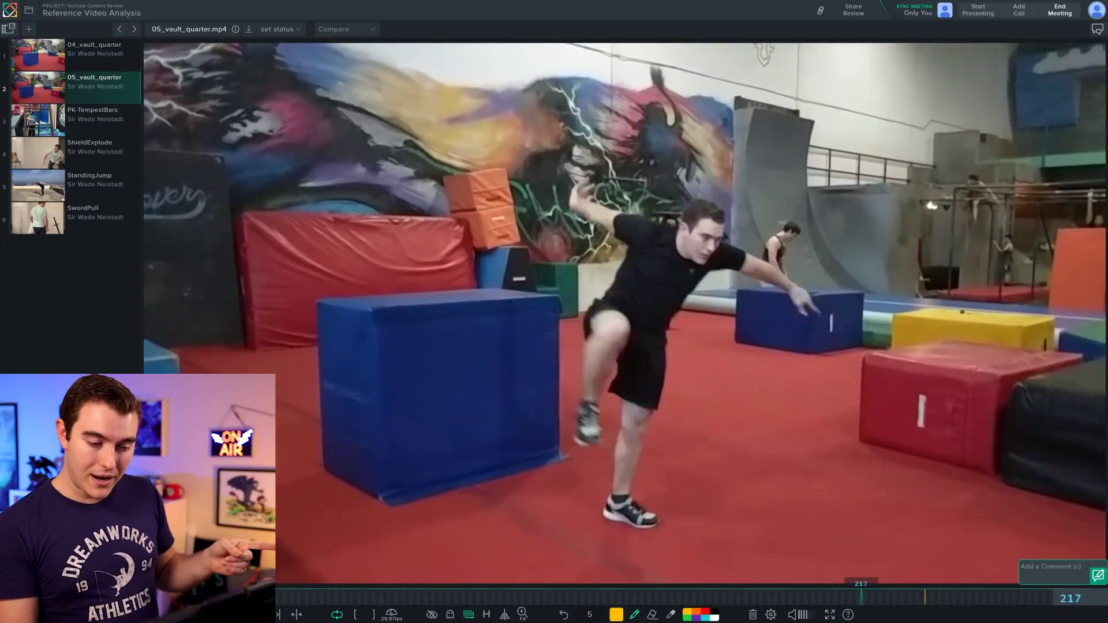
pyautogui.moveTo(861, 598); pyautogui.dragTo(925, 598)
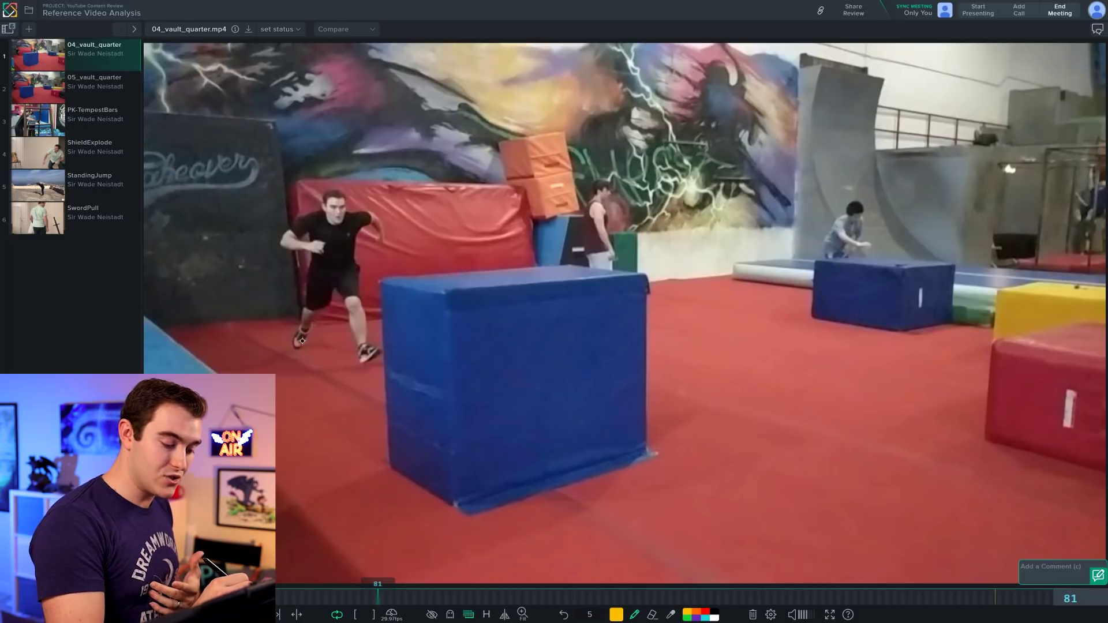
pyautogui.moveTo(302, 341); pyautogui.dragTo(837, 553)
pyautogui.moveTo(813, 525)
pyautogui.mouseDown()
pyautogui.moveTo(827, 542)
pyautogui.moveTo(816, 557)
pyautogui.mouseUp()
pyautogui.press('Delete')
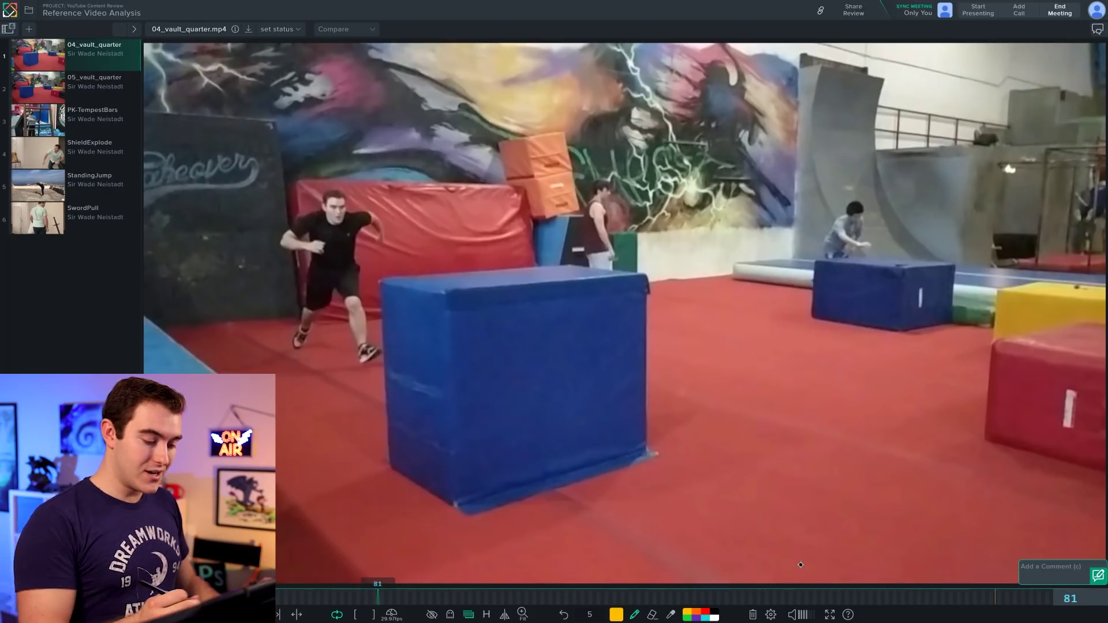
pyautogui.moveTo(301, 318)
pyautogui.mouseDown()
pyautogui.moveTo(294, 338)
pyautogui.moveTo(306, 340)
pyautogui.mouseUp()
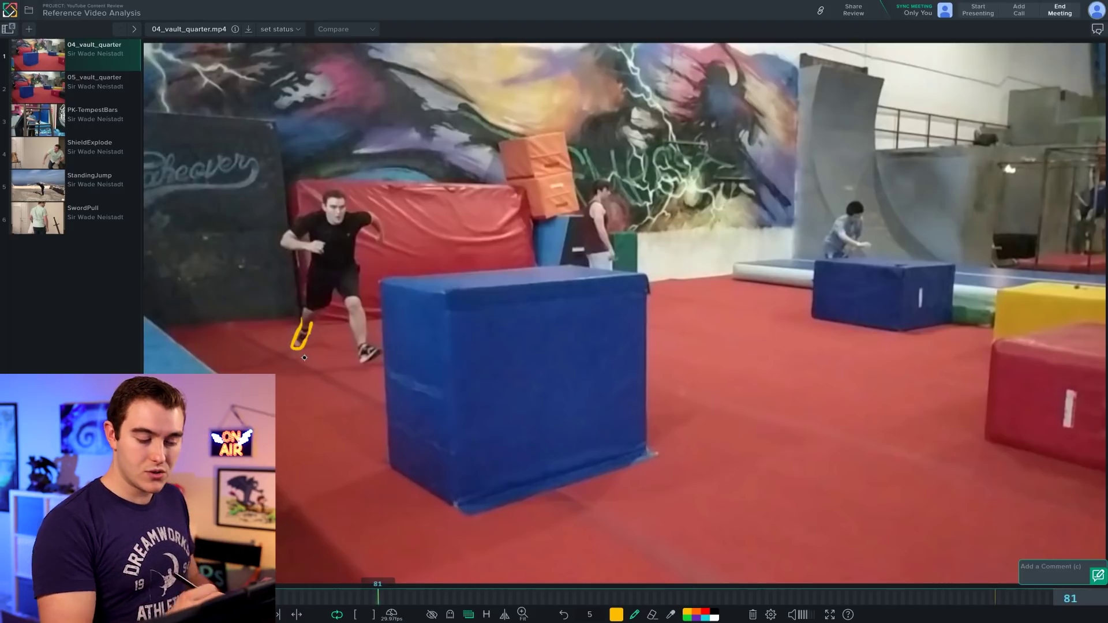
pyautogui.press('Delete')
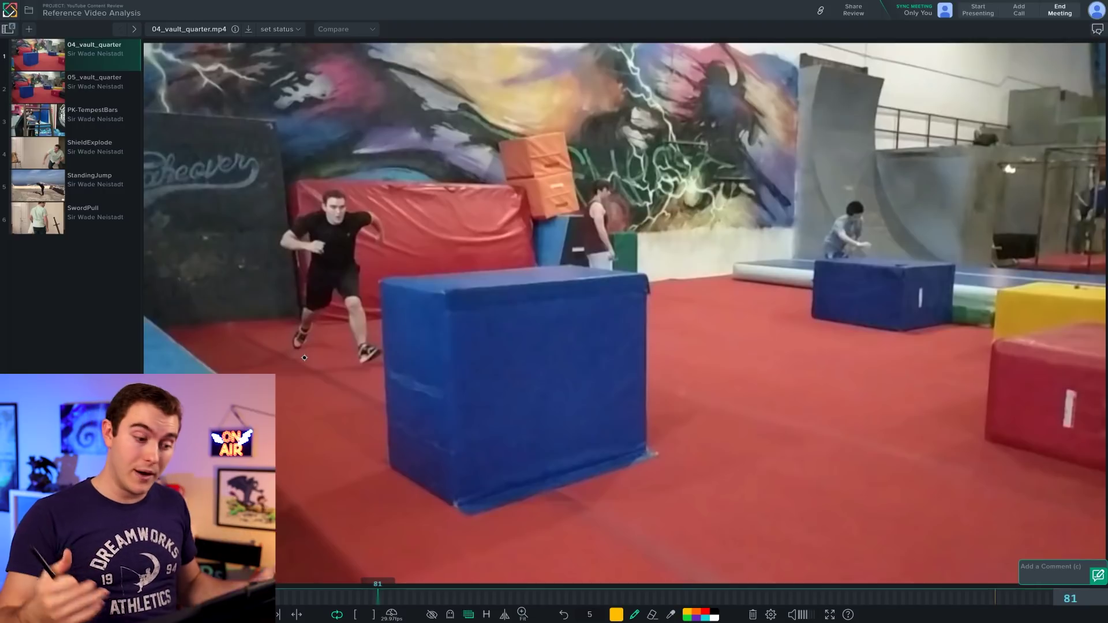
# Step: Trace both bent arms, both legs and the feet of the running figure on frame 81 of 04_vault_quarter in yellow
pyautogui.moveTo(324, 250)
pyautogui.mouseDown()
pyautogui.moveTo(284, 239)
pyautogui.moveTo(317, 219)
pyautogui.moveTo(371, 218)
pyautogui.moveTo(380, 242)
pyautogui.mouseUp()
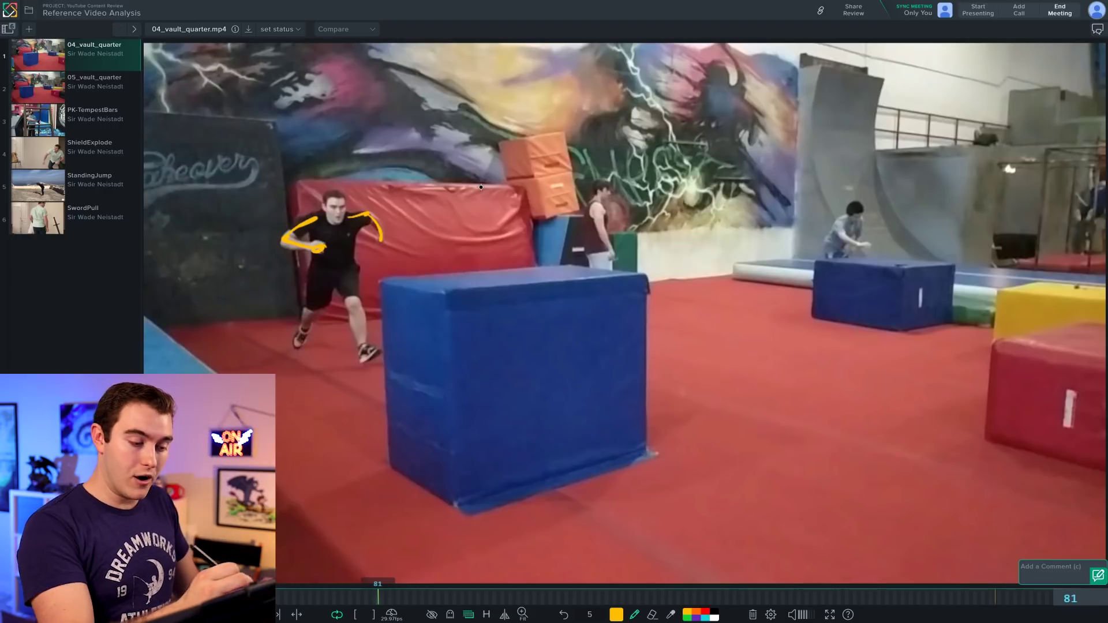
pyautogui.moveTo(370, 215); pyautogui.dragTo(381, 262)
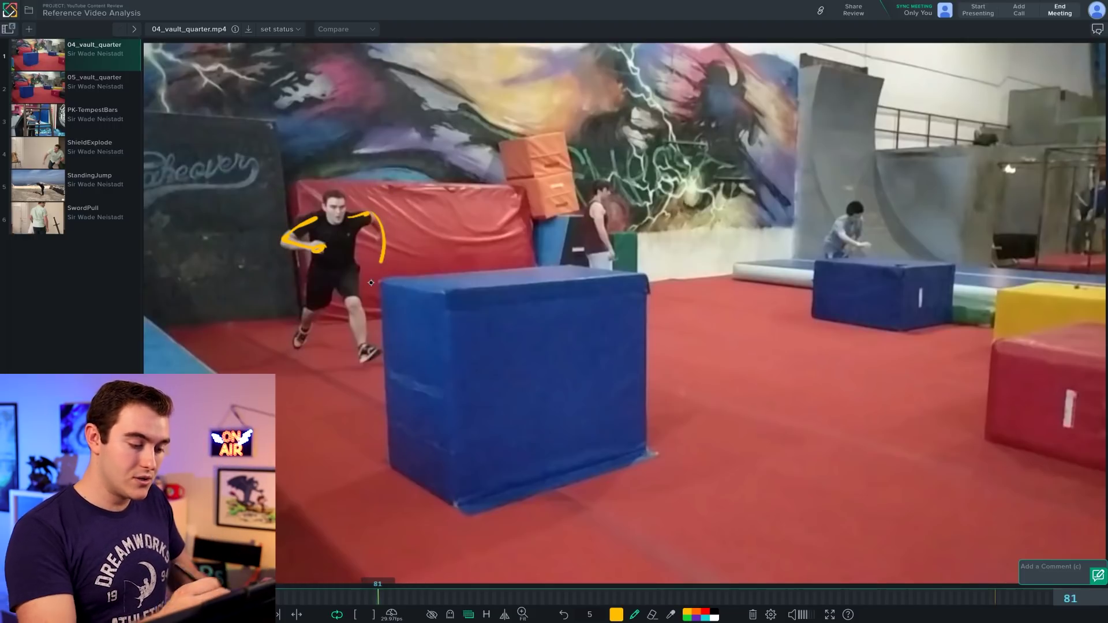
pyautogui.hotkey('ctrl', 'z')
pyautogui.moveTo(370, 214); pyautogui.dragTo(376, 233)
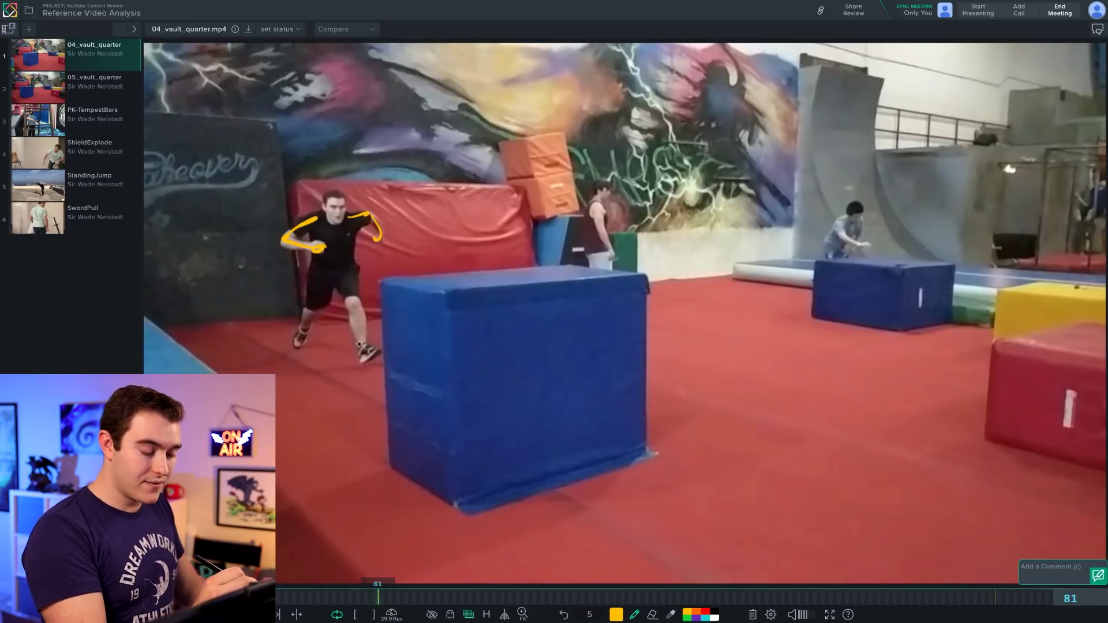
pyautogui.moveTo(350, 282); pyautogui.dragTo(378, 353)
pyautogui.moveTo(297, 347); pyautogui.dragTo(321, 279)
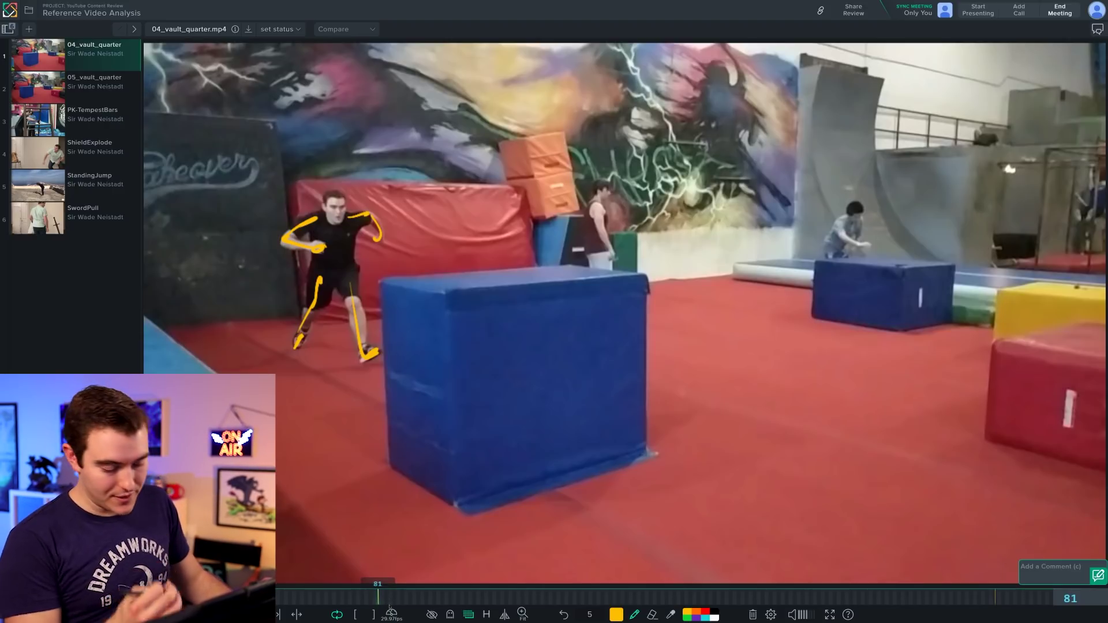
# Step: On frame 117 of 04_vault_quarter, trace the top and near vertical edges of the blue box in yellow
pyautogui.moveTo(389, 596); pyautogui.dragTo(526, 588)
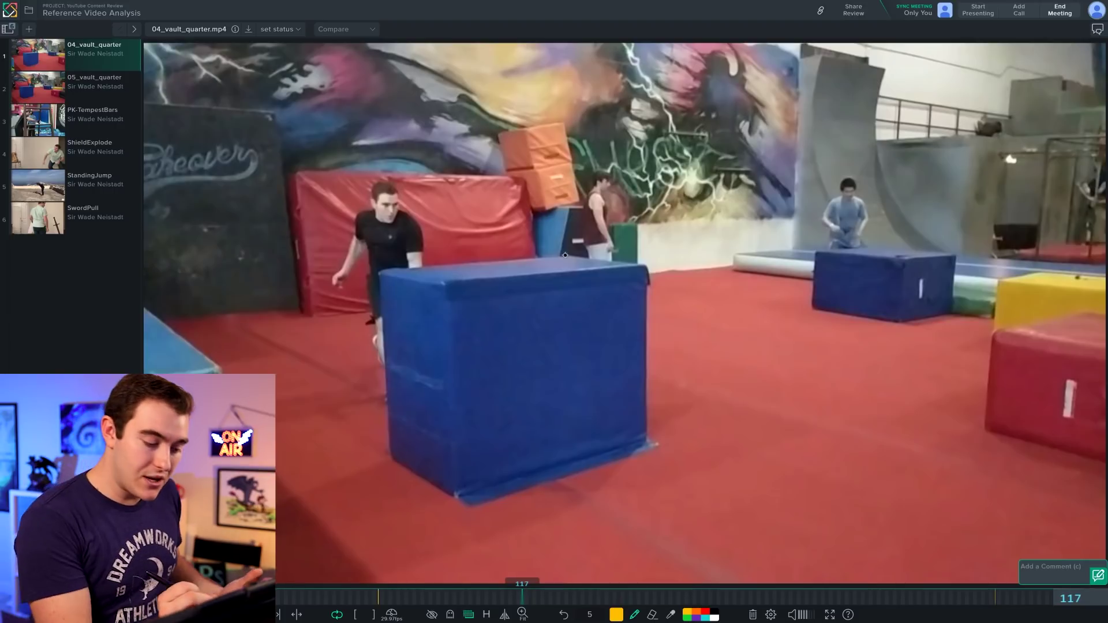
pyautogui.moveTo(565, 255)
pyautogui.mouseDown()
pyautogui.moveTo(372, 277)
pyautogui.moveTo(381, 458)
pyautogui.moveTo(578, 252)
pyautogui.mouseUp()
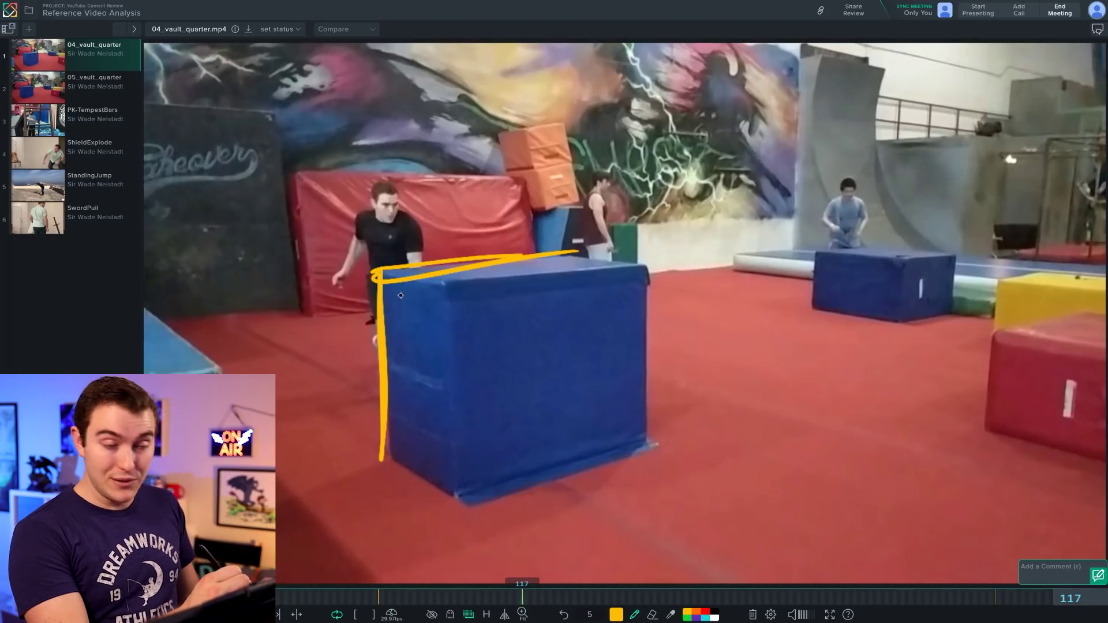
# Step: On frame 149, trace the raised arm, the reaching arm and the lifted knee of the jumping figure in yellow
pyautogui.press('space')
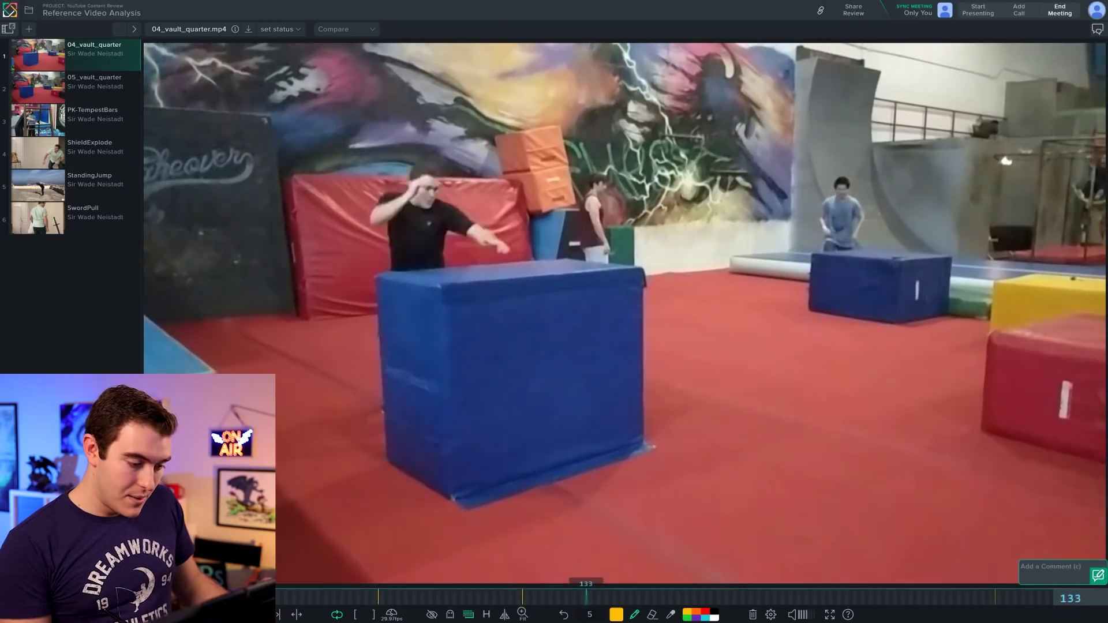
pyautogui.moveTo(654, 597)
pyautogui.mouseDown()
pyautogui.moveTo(621, 597)
pyautogui.moveTo(650, 597)
pyautogui.mouseUp()
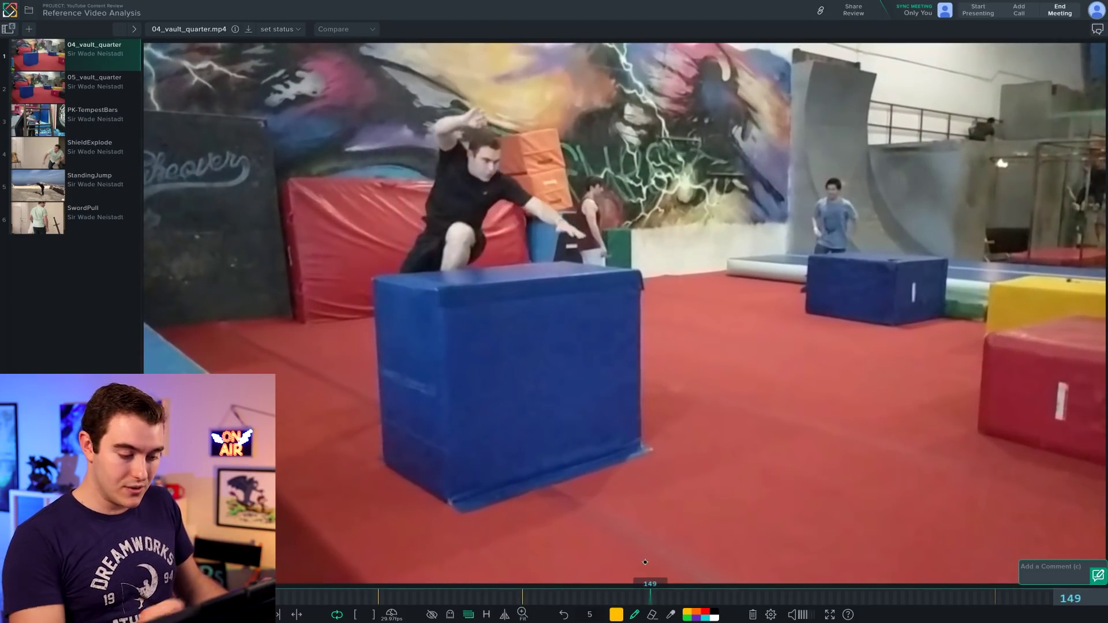
pyautogui.moveTo(489, 114)
pyautogui.mouseDown()
pyautogui.moveTo(453, 133)
pyautogui.moveTo(462, 149)
pyautogui.moveTo(574, 234)
pyautogui.mouseUp()
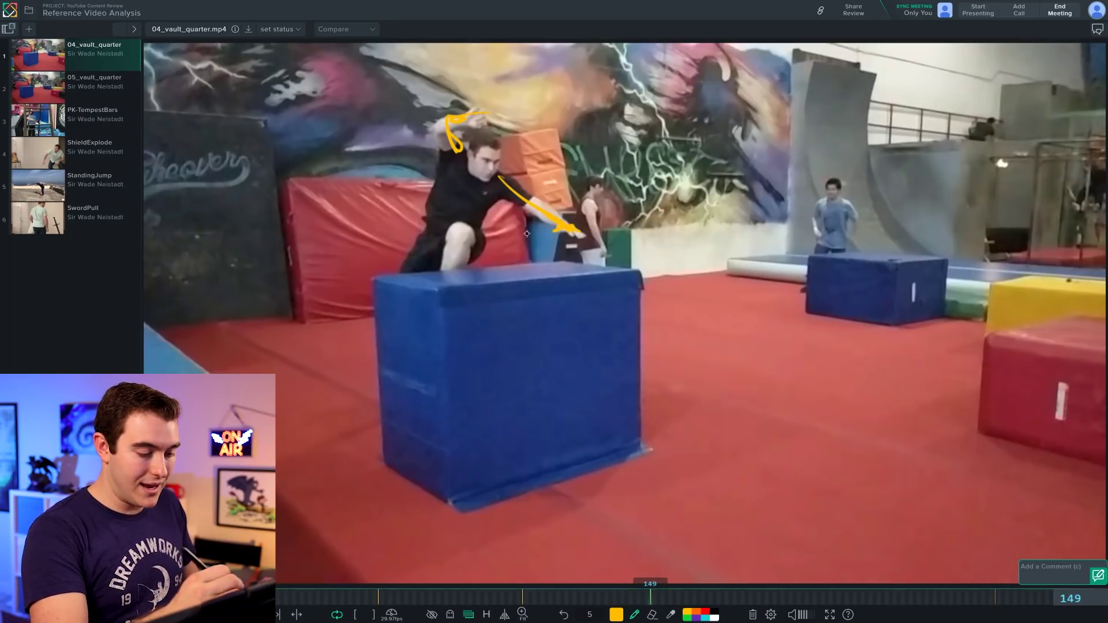
pyautogui.moveTo(453, 239); pyautogui.dragTo(474, 245)
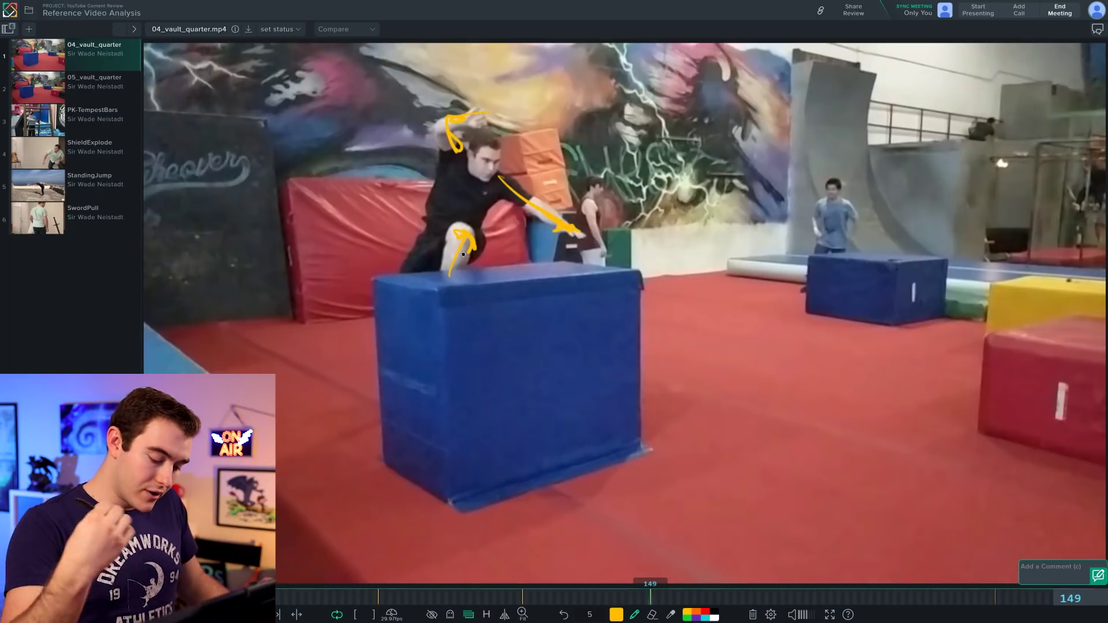
# Step: On frame 163, trace both arms, the tucked legs and feet, and the top edge of the box in yellow
pyautogui.press('space')
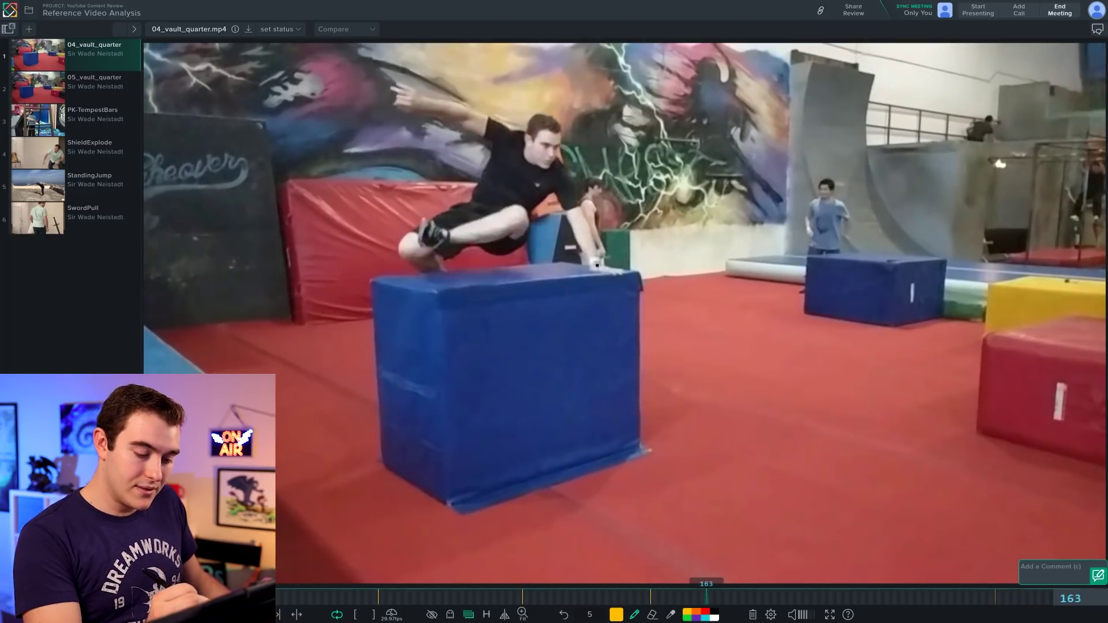
pyautogui.moveTo(596, 266)
pyautogui.mouseDown()
pyautogui.moveTo(621, 271)
pyautogui.moveTo(555, 167)
pyautogui.moveTo(500, 130)
pyautogui.moveTo(372, 100)
pyautogui.mouseUp()
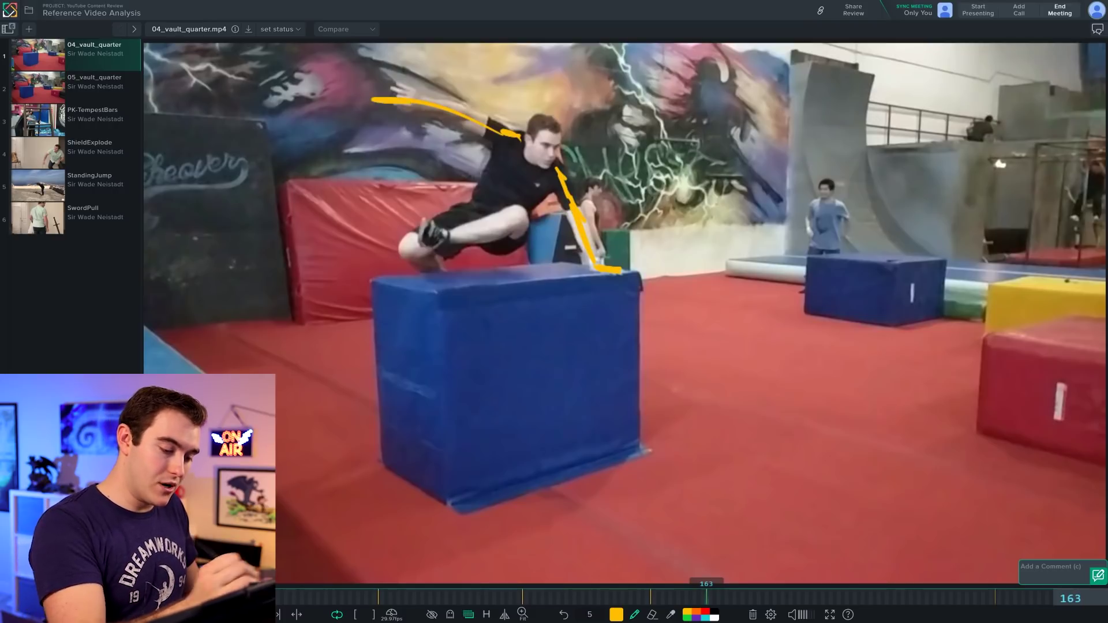
pyautogui.moveTo(511, 217)
pyautogui.mouseDown()
pyautogui.moveTo(496, 248)
pyautogui.moveTo(480, 229)
pyautogui.moveTo(440, 235)
pyautogui.moveTo(415, 290)
pyautogui.moveTo(553, 262)
pyautogui.mouseUp()
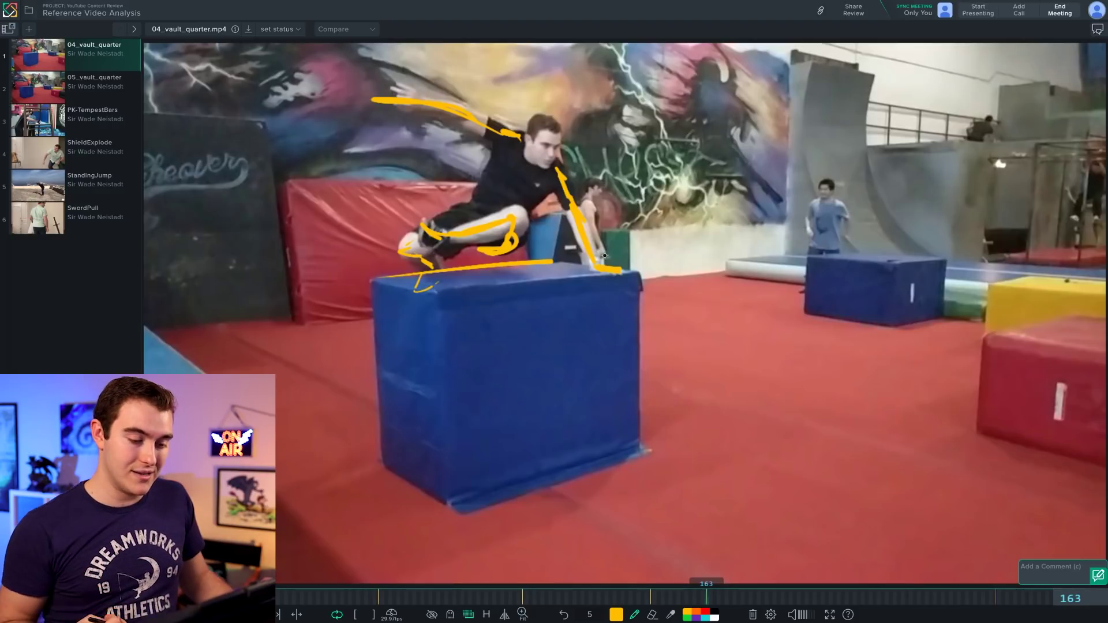
pyautogui.moveTo(537, 112)
pyautogui.mouseDown()
pyautogui.moveTo(556, 168)
pyautogui.moveTo(651, 198)
pyautogui.mouseUp()
pyautogui.moveTo(426, 222)
pyautogui.mouseDown()
pyautogui.moveTo(482, 199)
pyautogui.moveTo(489, 158)
pyautogui.mouseUp()
# Step: On frame 173, trace the hand planted on the box and both sides of its supporting arm in yellow
pyautogui.click(749, 594)
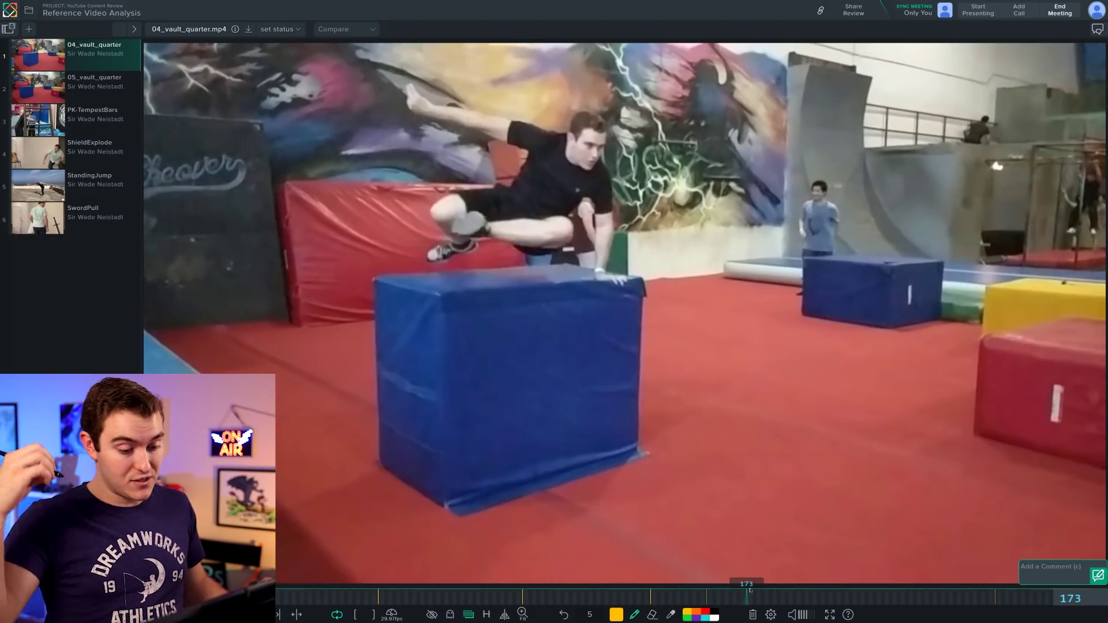
pyautogui.moveTo(595, 274)
pyautogui.mouseDown()
pyautogui.moveTo(624, 281)
pyautogui.moveTo(602, 168)
pyautogui.mouseUp()
pyautogui.hotkey('ctrl', 'z')
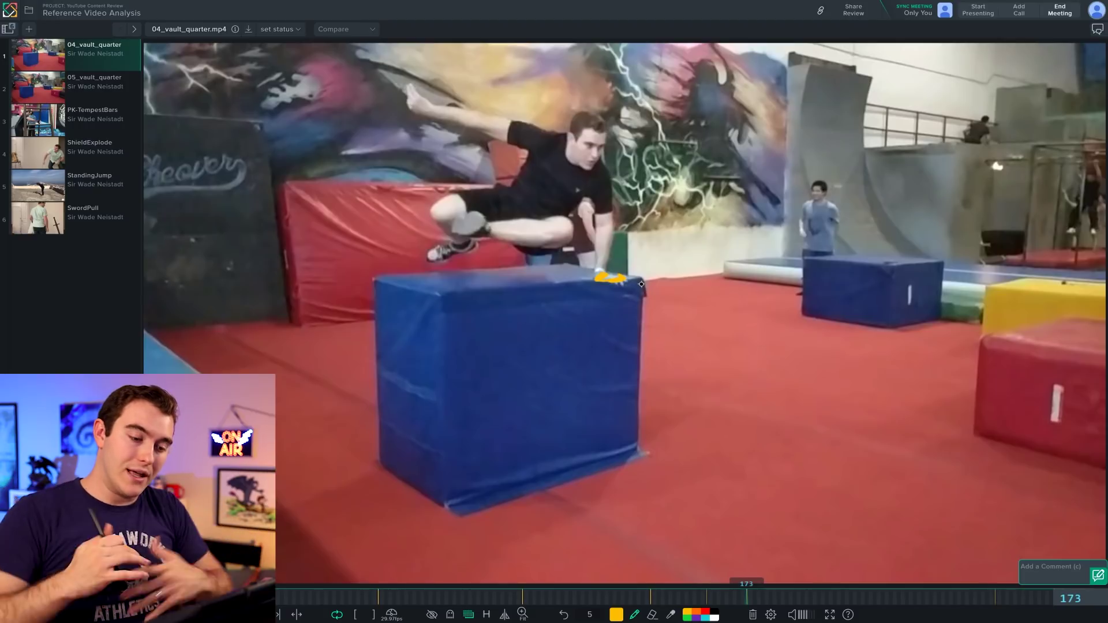
pyautogui.moveTo(598, 207); pyautogui.dragTo(600, 269)
pyautogui.moveTo(607, 168); pyautogui.dragTo(606, 267)
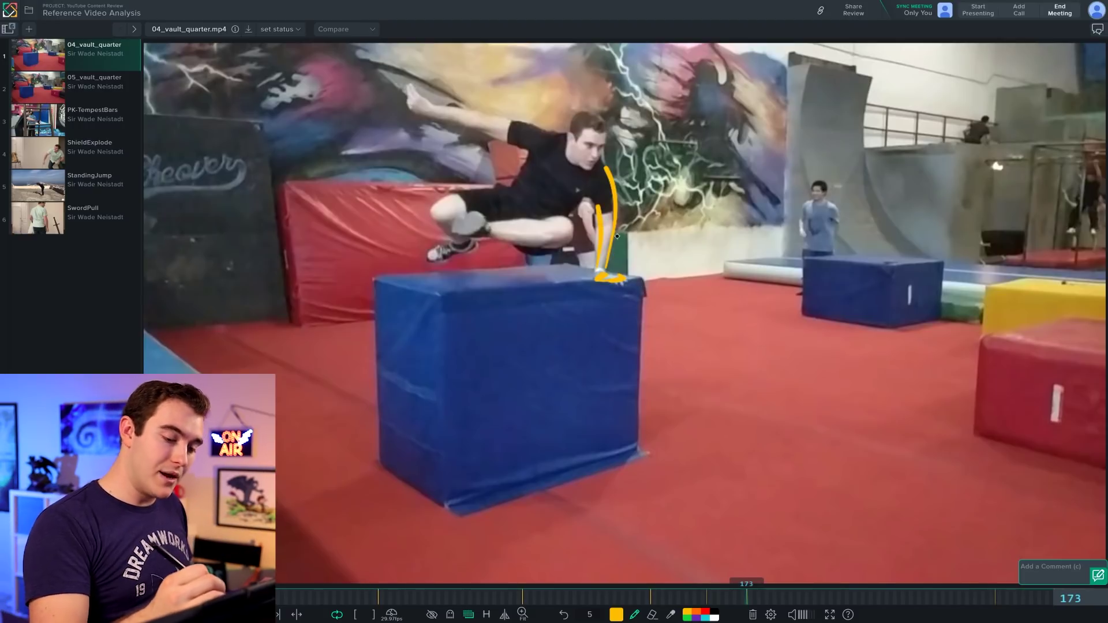
# Step: On frame 173, trace the head, the trailing arm, the side of the torso and both tucked legs in yellow
pyautogui.moveTo(582, 111); pyautogui.dragTo(589, 171)
pyautogui.moveTo(584, 148)
pyautogui.mouseDown()
pyautogui.moveTo(604, 154)
pyautogui.moveTo(527, 136)
pyautogui.moveTo(400, 80)
pyautogui.mouseUp()
pyautogui.moveTo(530, 153)
pyautogui.mouseDown()
pyautogui.moveTo(514, 196)
pyautogui.moveTo(461, 244)
pyautogui.moveTo(423, 258)
pyautogui.mouseUp()
pyautogui.moveTo(456, 218)
pyautogui.mouseDown()
pyautogui.moveTo(480, 231)
pyautogui.moveTo(484, 214)
pyautogui.mouseUp()
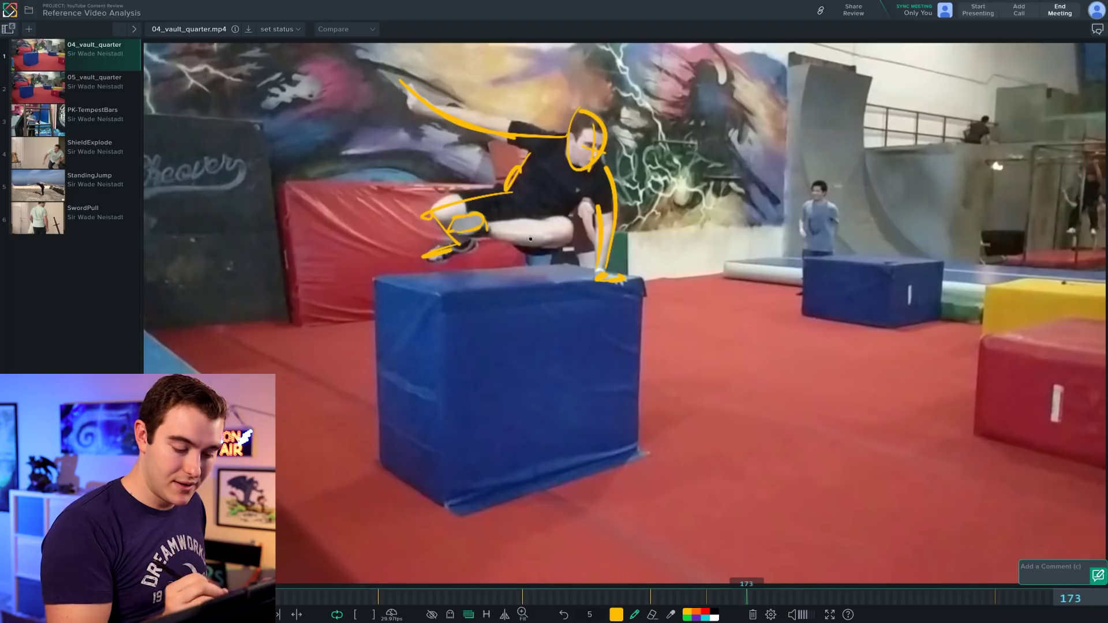
pyautogui.moveTo(487, 221)
pyautogui.mouseDown()
pyautogui.moveTo(550, 219)
pyautogui.moveTo(559, 245)
pyautogui.moveTo(525, 252)
pyautogui.moveTo(514, 243)
pyautogui.mouseUp()
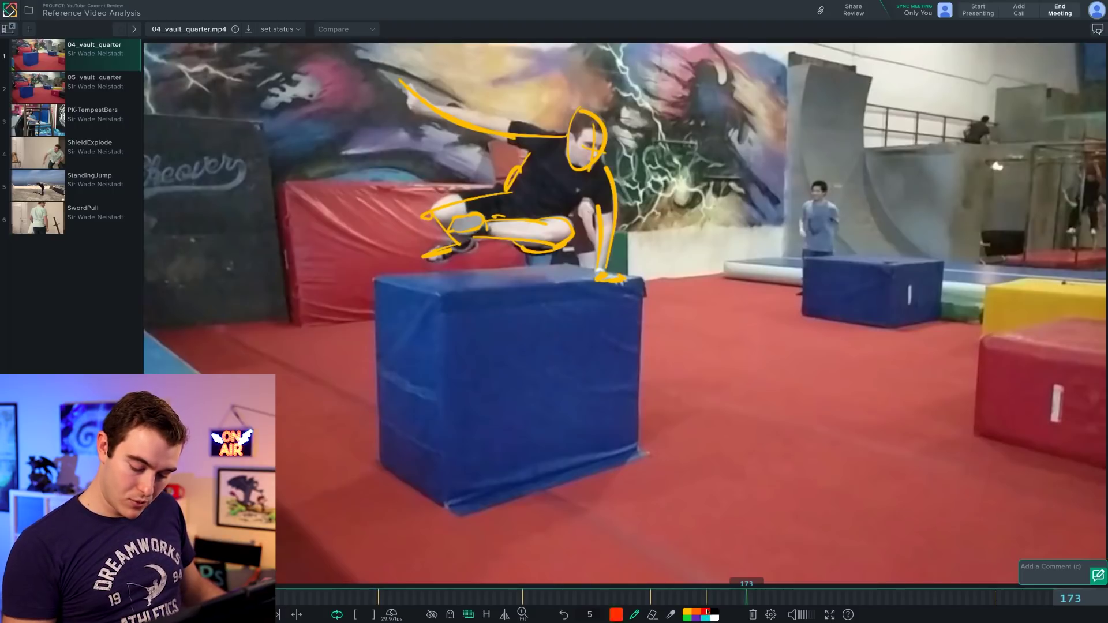
# Step: Switch to white and sketch over the tucked thigh, lower leg and foot on frame 173 with an adjusted leg shape
pyautogui.click(715, 617)
pyautogui.moveTo(495, 217); pyautogui.dragTo(527, 214)
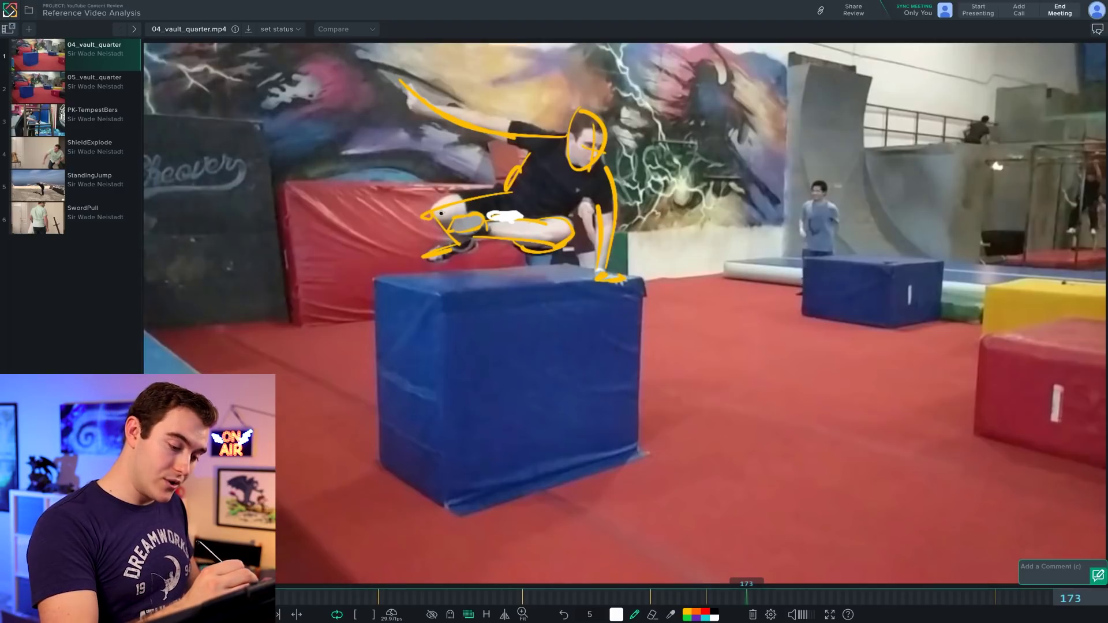
pyautogui.moveTo(437, 221)
pyautogui.mouseDown()
pyautogui.moveTo(451, 250)
pyautogui.moveTo(477, 247)
pyautogui.moveTo(449, 259)
pyautogui.moveTo(478, 251)
pyautogui.mouseUp()
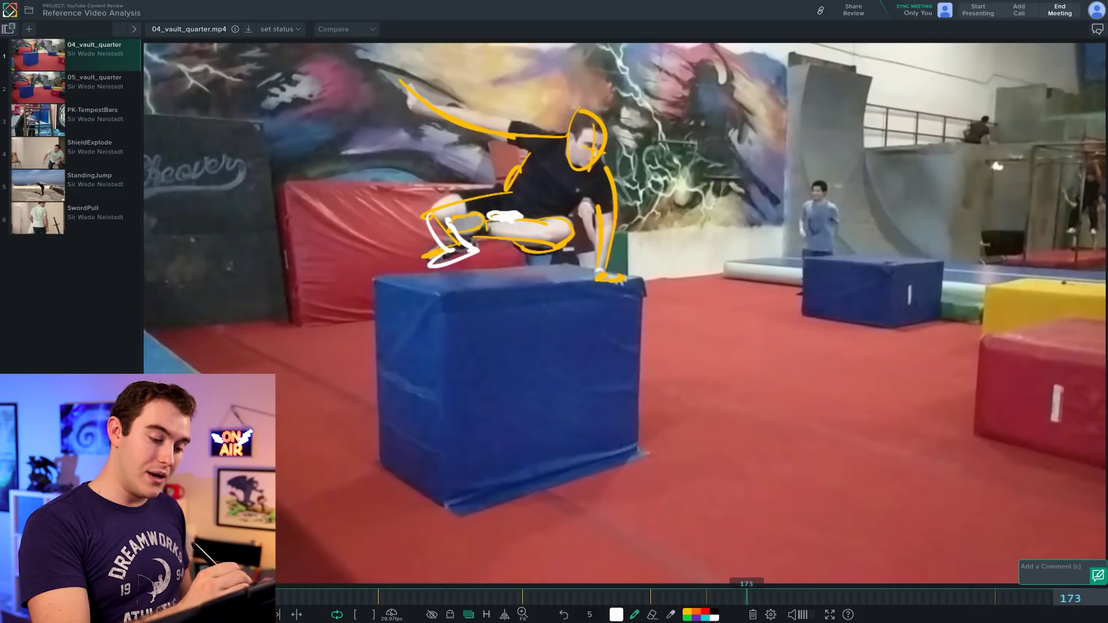
pyautogui.moveTo(496, 214)
pyautogui.mouseDown()
pyautogui.moveTo(465, 225)
pyautogui.moveTo(488, 234)
pyautogui.mouseUp()
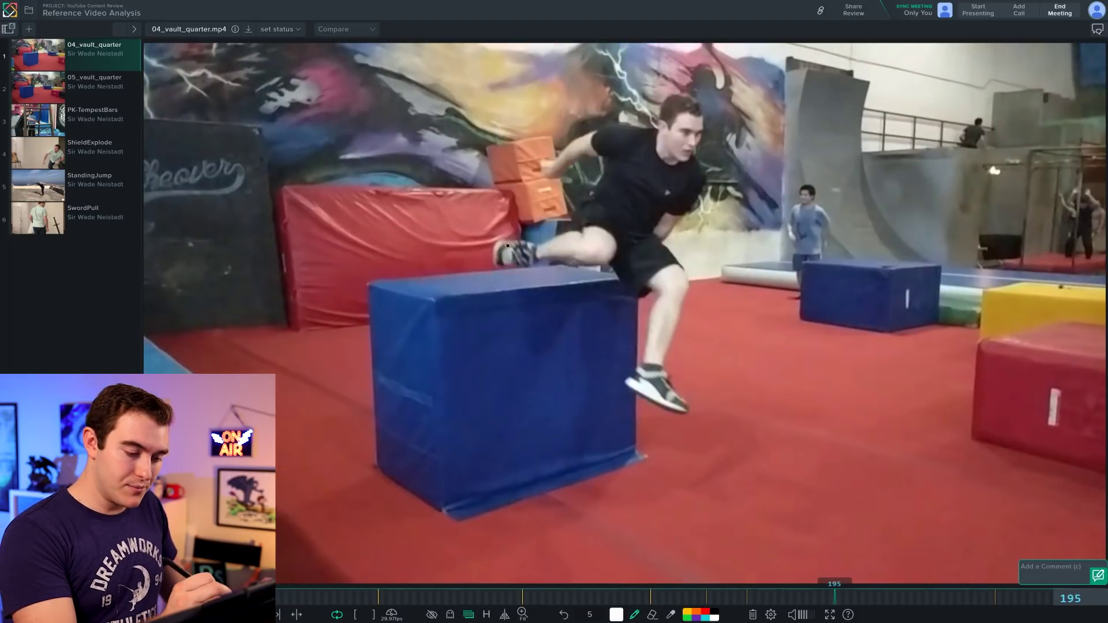
# Step: On frame 195, trace the trailing leg and foot and the descending leg and foot in white
pyautogui.moveTo(510, 249)
pyautogui.mouseDown()
pyautogui.moveTo(619, 234)
pyautogui.moveTo(609, 215)
pyautogui.mouseUp()
pyautogui.moveTo(539, 239); pyautogui.dragTo(583, 214)
pyautogui.moveTo(613, 255)
pyautogui.mouseDown()
pyautogui.moveTo(653, 286)
pyautogui.moveTo(639, 372)
pyautogui.mouseUp()
pyautogui.moveTo(687, 404)
pyautogui.mouseDown()
pyautogui.moveTo(653, 231)
pyautogui.moveTo(677, 191)
pyautogui.mouseUp()
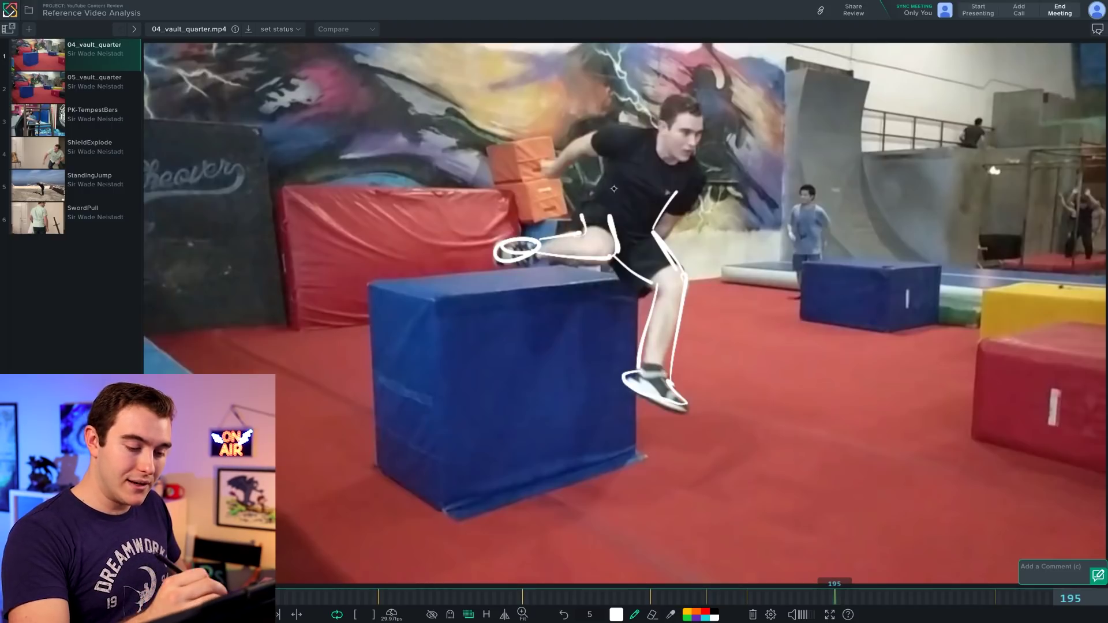
# Step: On frame 195, draw the torso sides, a direction arrow through the hips, and the head with facing guidelines in white
pyautogui.moveTo(583, 217)
pyautogui.mouseDown()
pyautogui.moveTo(608, 172)
pyautogui.moveTo(736, 258)
pyautogui.mouseUp()
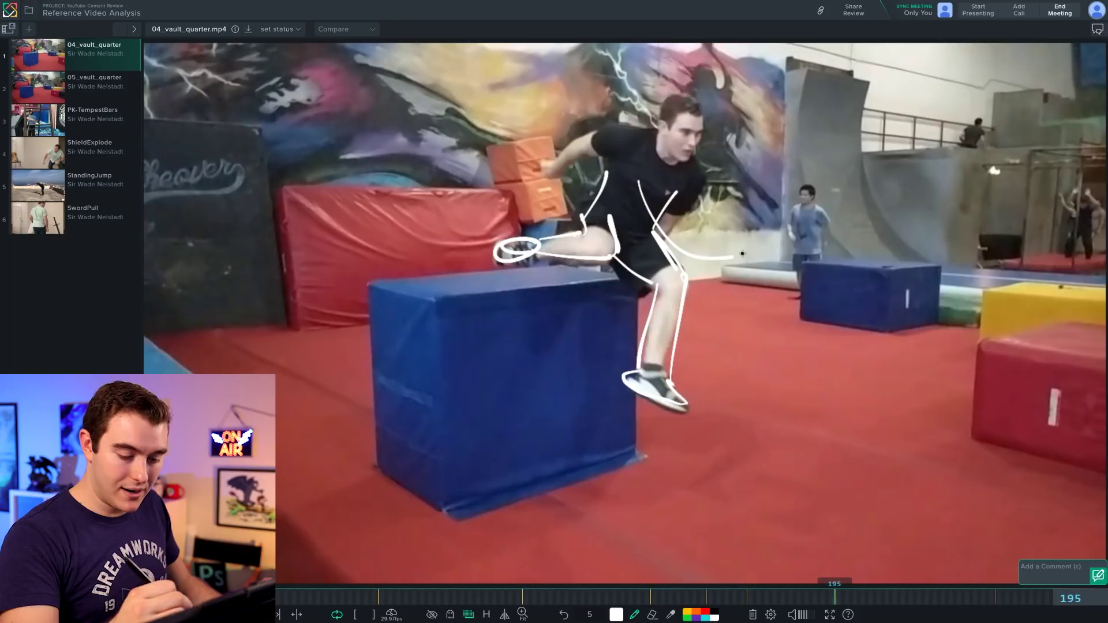
pyautogui.hotkey('ctrl', 'z')
pyautogui.moveTo(507, 135)
pyautogui.mouseDown()
pyautogui.moveTo(802, 229)
pyautogui.moveTo(793, 255)
pyautogui.mouseUp()
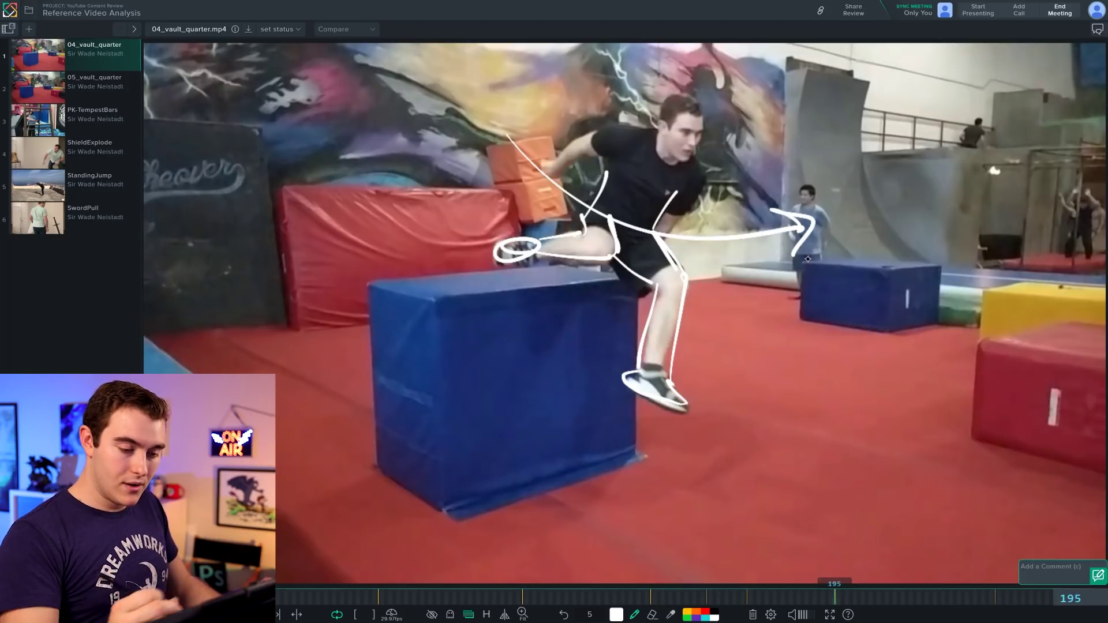
pyautogui.moveTo(679, 122); pyautogui.dragTo(687, 185)
pyautogui.moveTo(670, 142); pyautogui.dragTo(729, 139)
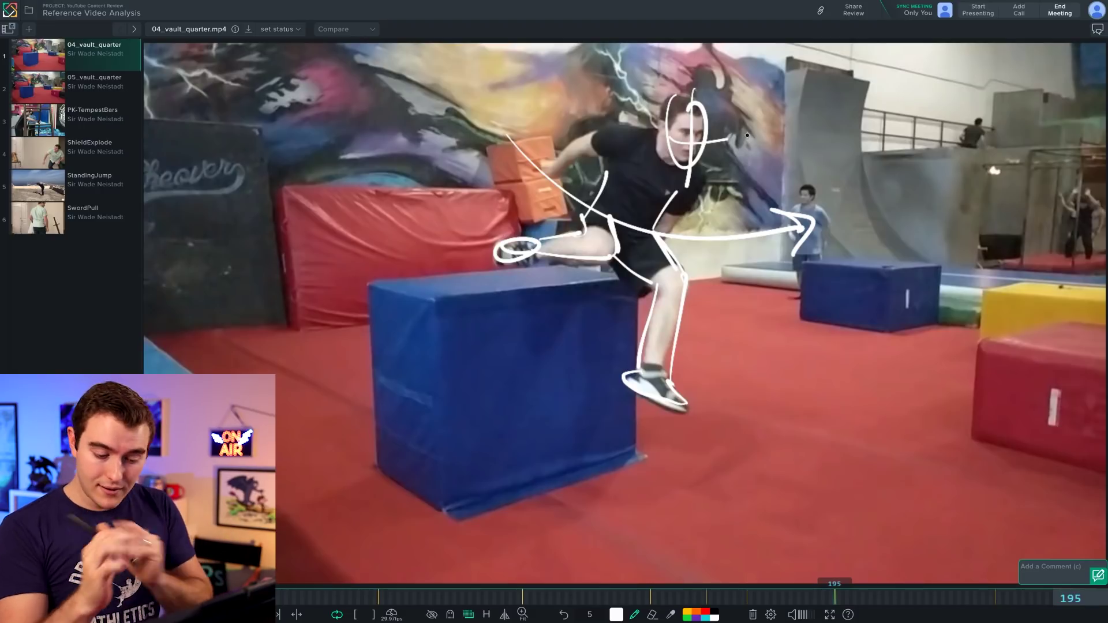
# Step: On frame 214, trace the planted foot, the straight supporting leg and the bent raised leg in white
pyautogui.click(912, 592)
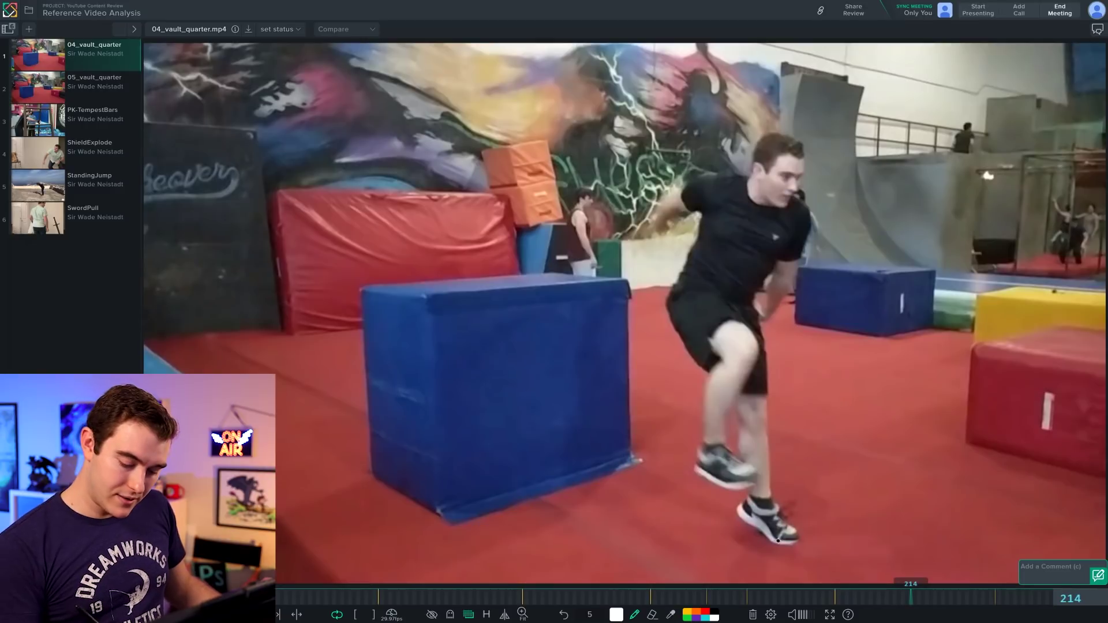
pyautogui.moveTo(778, 541)
pyautogui.mouseDown()
pyautogui.moveTo(804, 539)
pyautogui.moveTo(787, 517)
pyautogui.moveTo(756, 531)
pyautogui.moveTo(739, 505)
pyautogui.mouseUp()
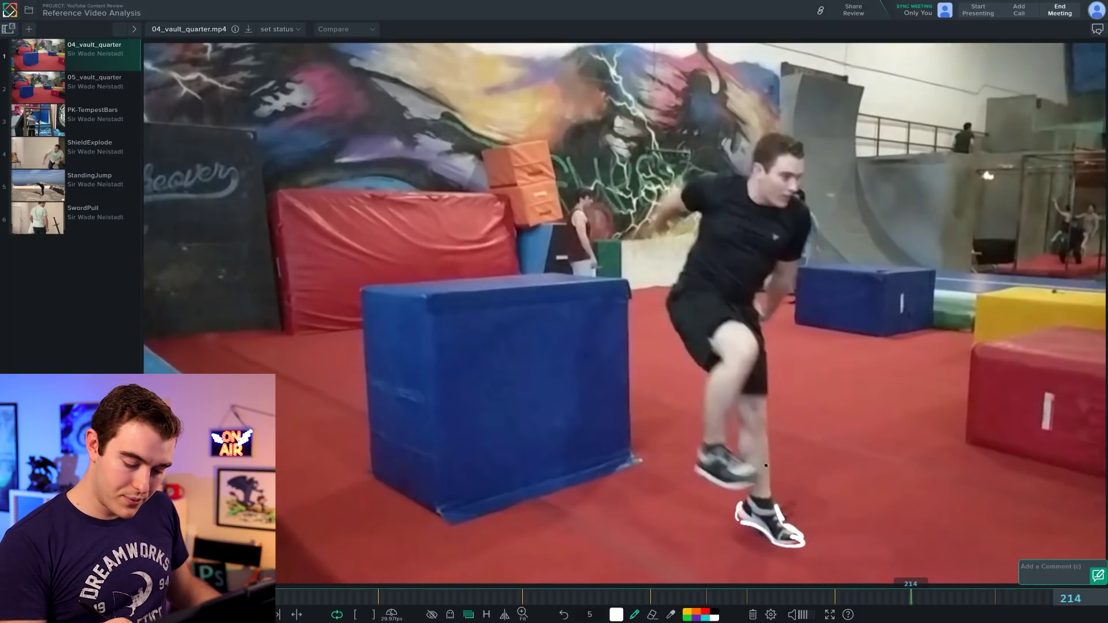
pyautogui.moveTo(755, 320); pyautogui.dragTo(777, 494)
pyautogui.moveTo(686, 307)
pyautogui.mouseDown()
pyautogui.moveTo(731, 357)
pyautogui.moveTo(707, 436)
pyautogui.mouseUp()
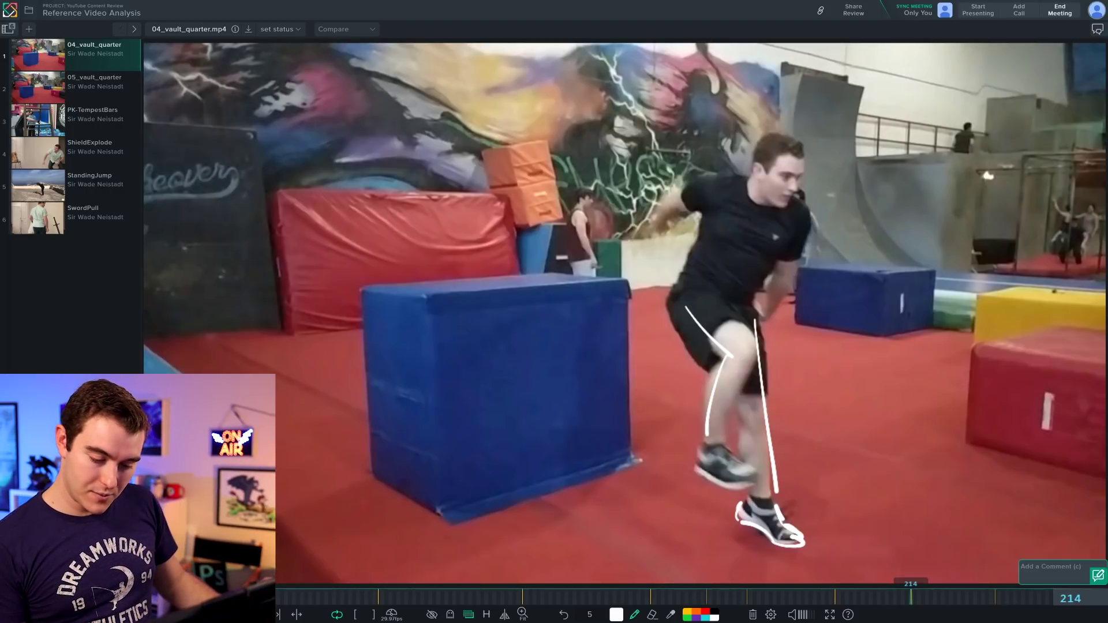
# Step: On frame 228, sketch an exaggerated stride pose in white with both legs, a forward-leaning torso, head and both arms
pyautogui.moveTo(911, 598); pyautogui.dragTo(971, 599)
pyautogui.moveTo(801, 470); pyautogui.dragTo(809, 465)
pyautogui.moveTo(779, 384); pyautogui.dragTo(926, 583)
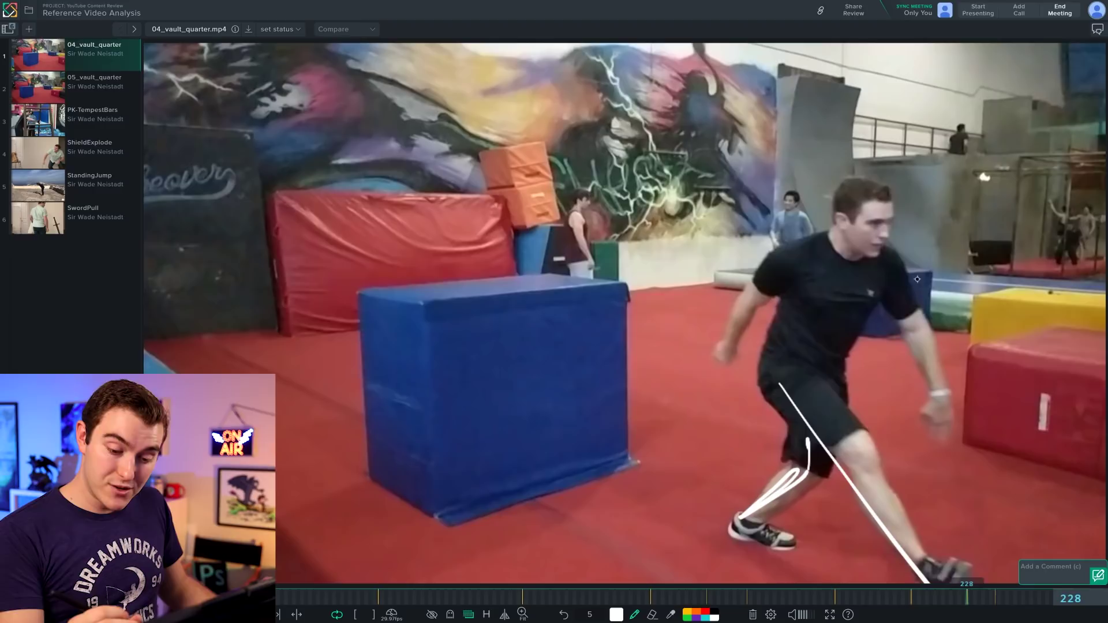
pyautogui.moveTo(771, 384)
pyautogui.mouseDown()
pyautogui.moveTo(904, 240)
pyautogui.moveTo(706, 288)
pyautogui.mouseUp()
pyautogui.moveTo(783, 263); pyautogui.dragTo(754, 270)
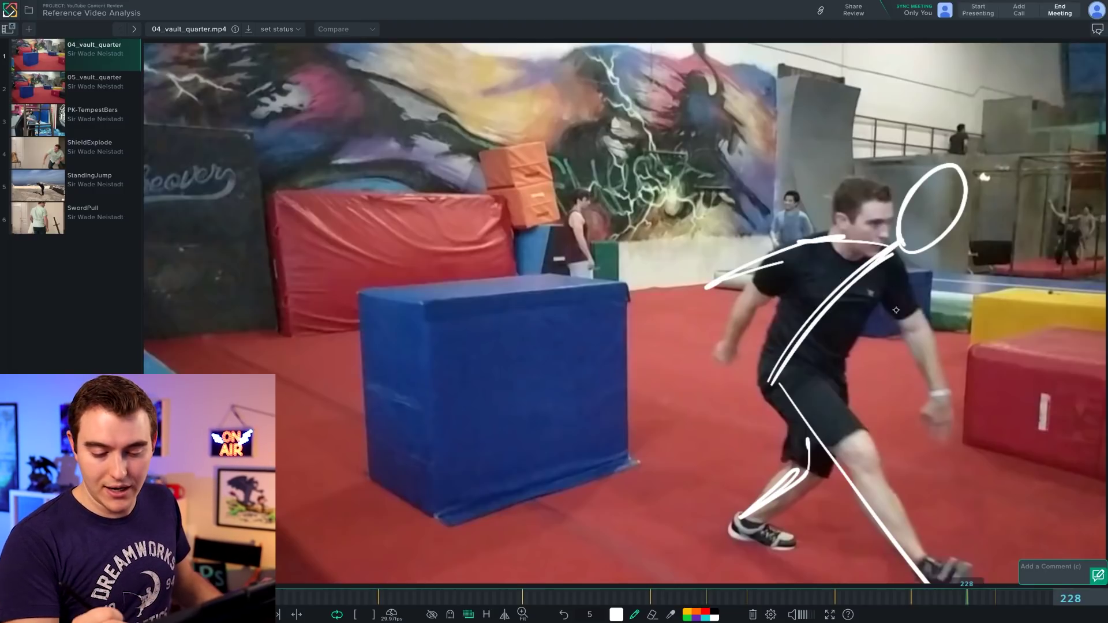
pyautogui.moveTo(902, 259)
pyautogui.mouseDown()
pyautogui.moveTo(905, 288)
pyautogui.moveTo(986, 386)
pyautogui.mouseUp()
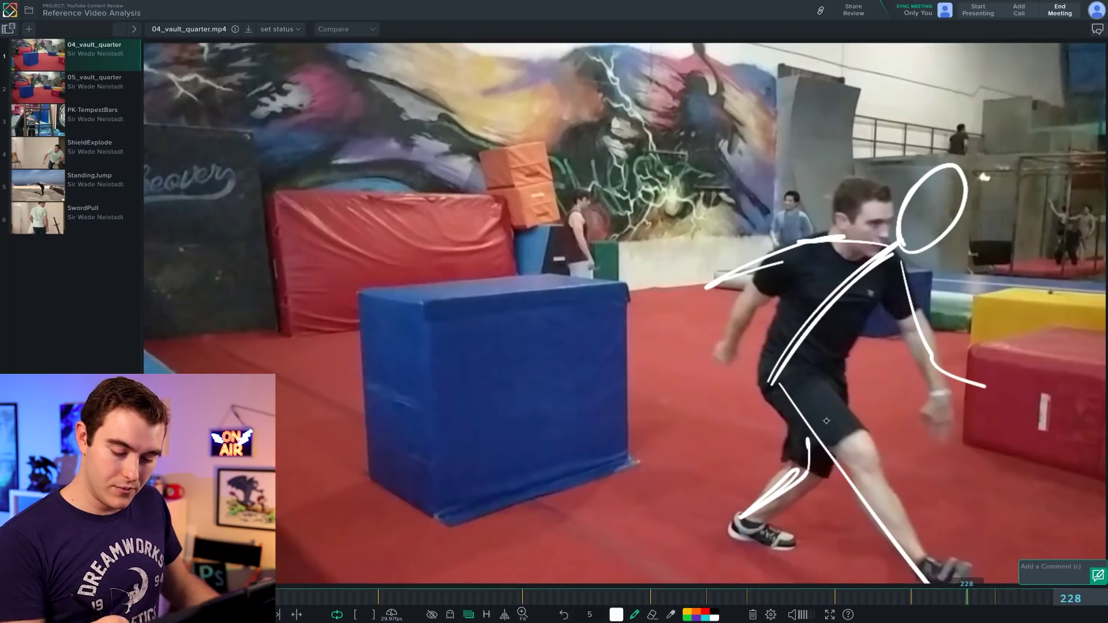
# Step: Redraw the frame 228 pose pushed farther forward with a new torso, head, arms and longer front leg, erasing the earlier lines
pyautogui.moveTo(771, 382)
pyautogui.mouseDown()
pyautogui.moveTo(823, 391)
pyautogui.moveTo(951, 254)
pyautogui.mouseUp()
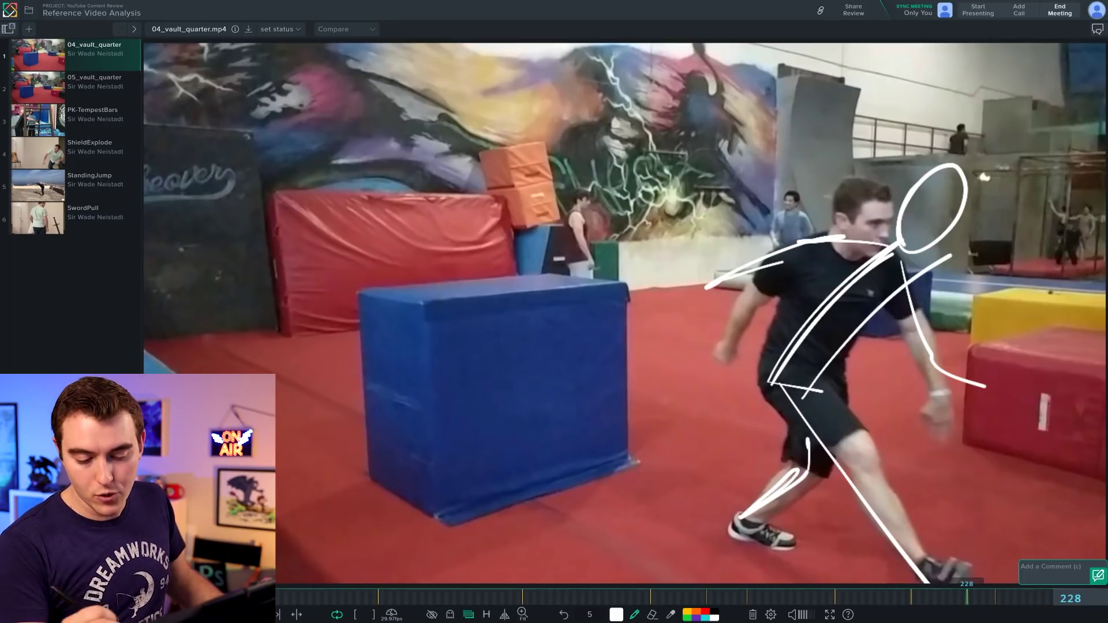
pyautogui.moveTo(814, 401)
pyautogui.mouseDown()
pyautogui.moveTo(958, 253)
pyautogui.moveTo(975, 188)
pyautogui.moveTo(962, 239)
pyautogui.mouseUp()
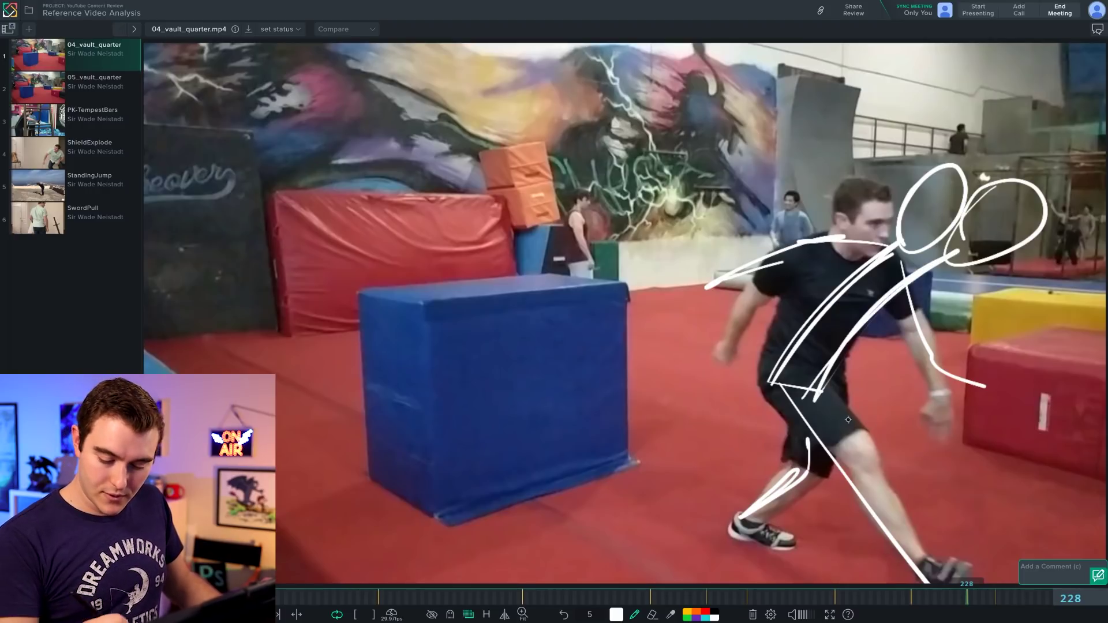
pyautogui.moveTo(831, 405)
pyautogui.mouseDown()
pyautogui.moveTo(1010, 573)
pyautogui.moveTo(1038, 486)
pyautogui.mouseUp()
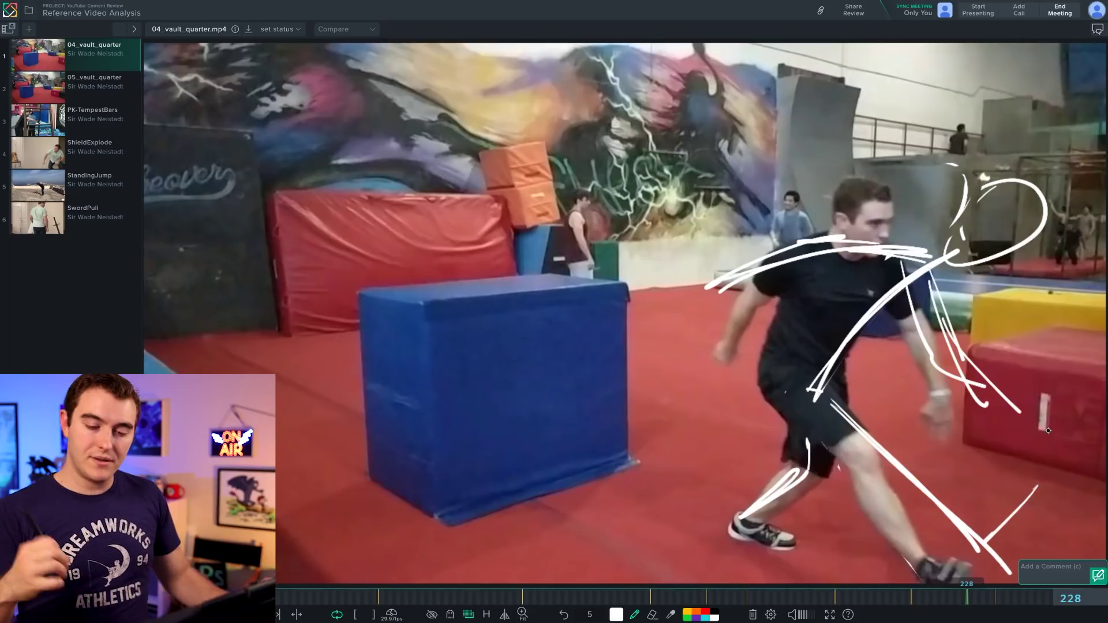
# Step: Open the SwordPull clip and play it through the sword being lifted
pyautogui.click(105, 222)
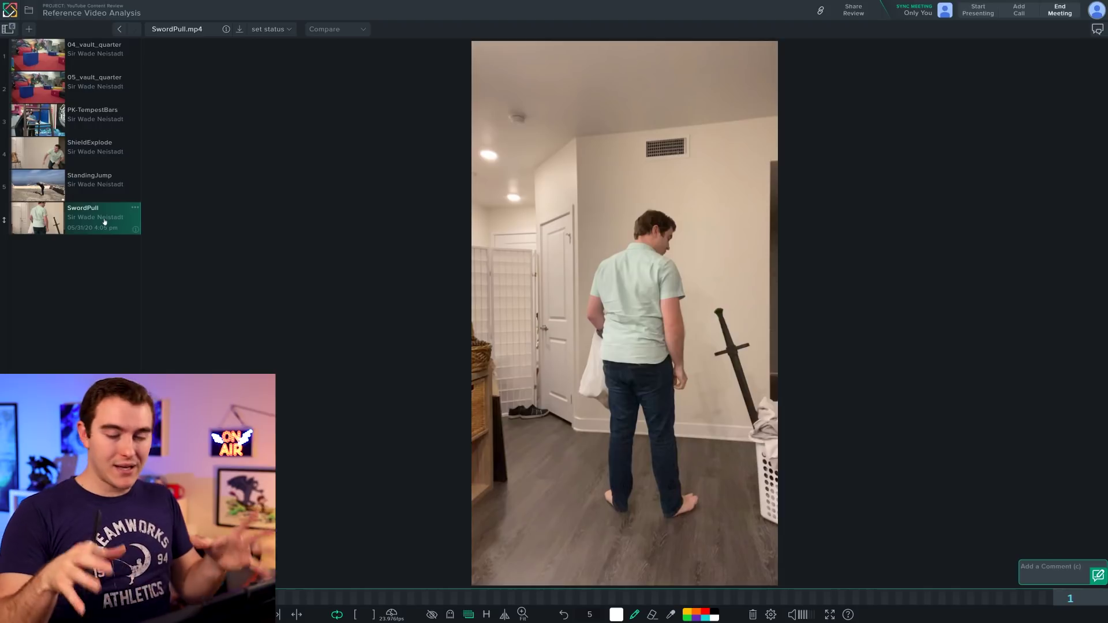
pyautogui.press('space')
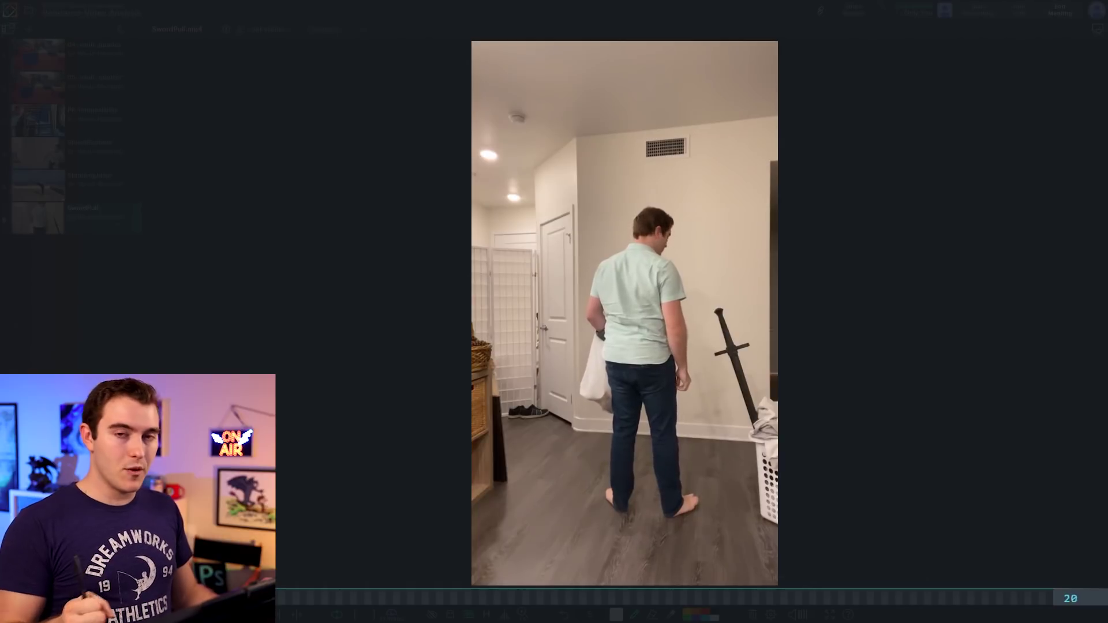
pyautogui.press('space')
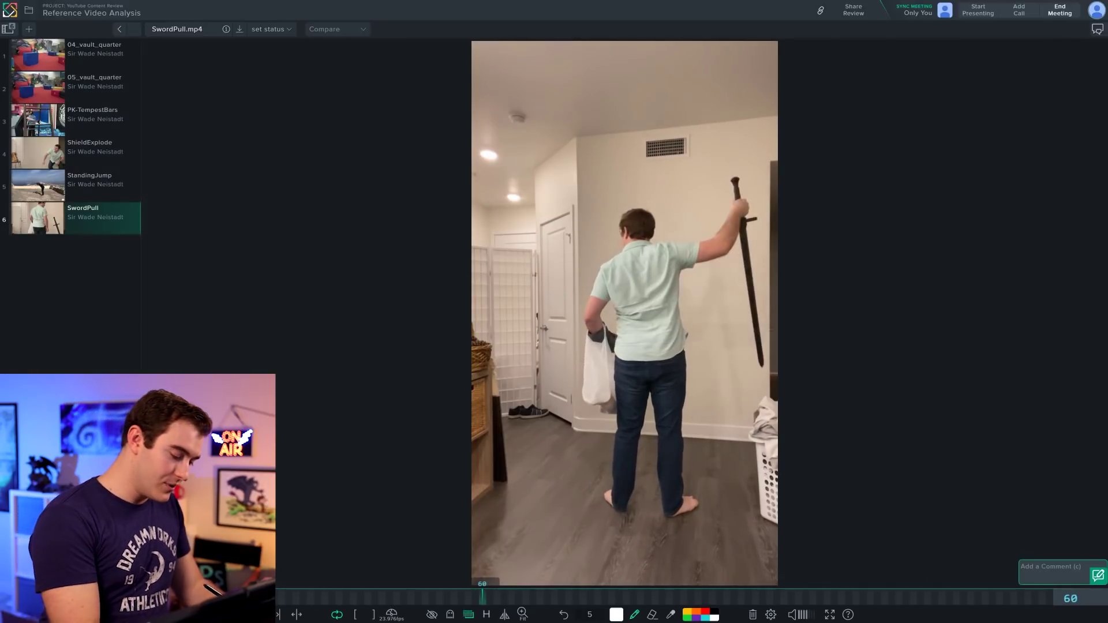
# Step: On frame 1 of the SwordPull clip, trace the head, shoulder line, waist and the sides of the torso in orange
pyautogui.press('Home')
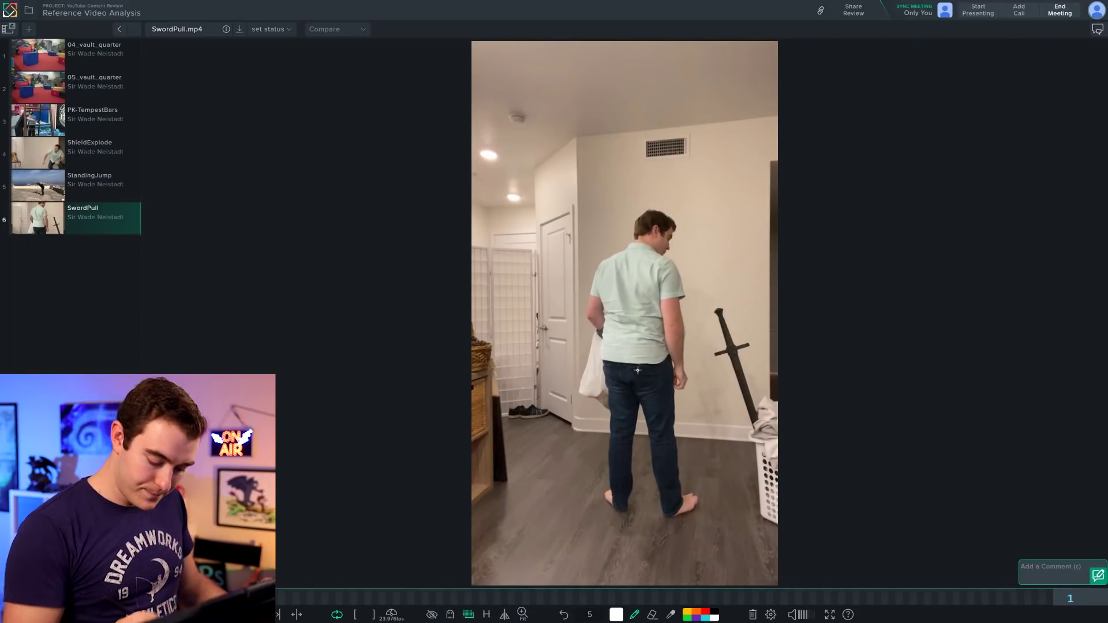
pyautogui.click(696, 612)
pyautogui.moveTo(664, 209)
pyautogui.mouseDown()
pyautogui.moveTo(639, 246)
pyautogui.moveTo(661, 236)
pyautogui.moveTo(608, 260)
pyautogui.moveTo(644, 250)
pyautogui.moveTo(674, 264)
pyautogui.mouseUp()
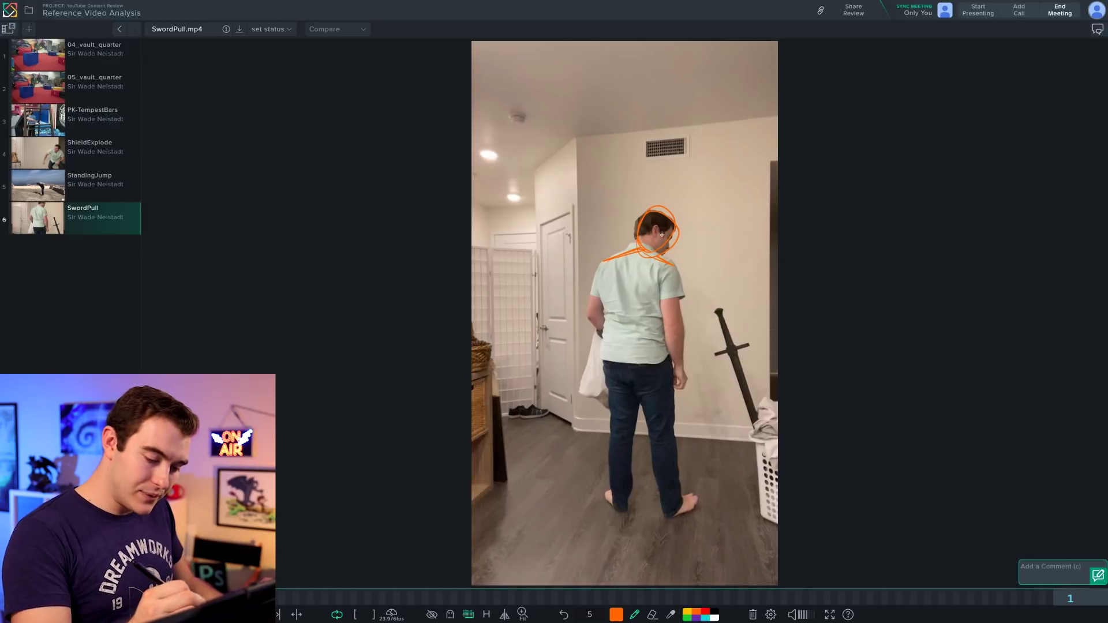
pyautogui.moveTo(599, 356); pyautogui.dragTo(652, 356)
pyautogui.moveTo(612, 352)
pyautogui.mouseDown()
pyautogui.moveTo(642, 355)
pyautogui.moveTo(609, 325)
pyautogui.mouseUp()
pyautogui.moveTo(601, 282); pyautogui.dragTo(607, 316)
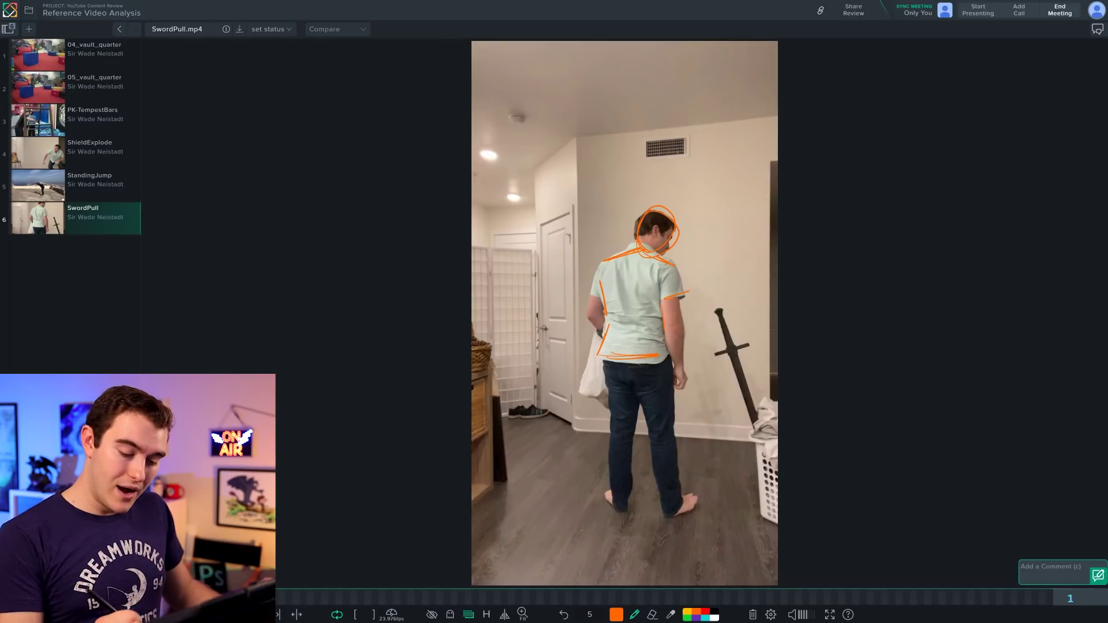
# Step: On frame 1, trace the sword with its crossguard and the basket's rim and side, and add a downward arrow beside the sword
pyautogui.moveTo(720, 314); pyautogui.dragTo(757, 421)
pyautogui.moveTo(717, 353); pyautogui.dragTo(751, 345)
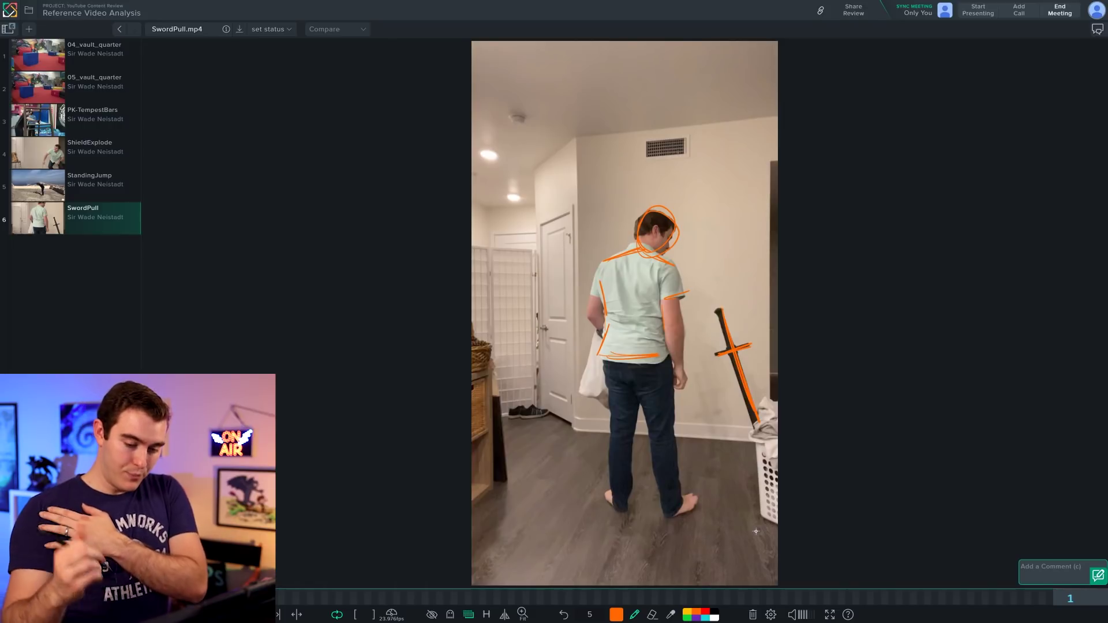
pyautogui.moveTo(744, 433); pyautogui.dragTo(774, 437)
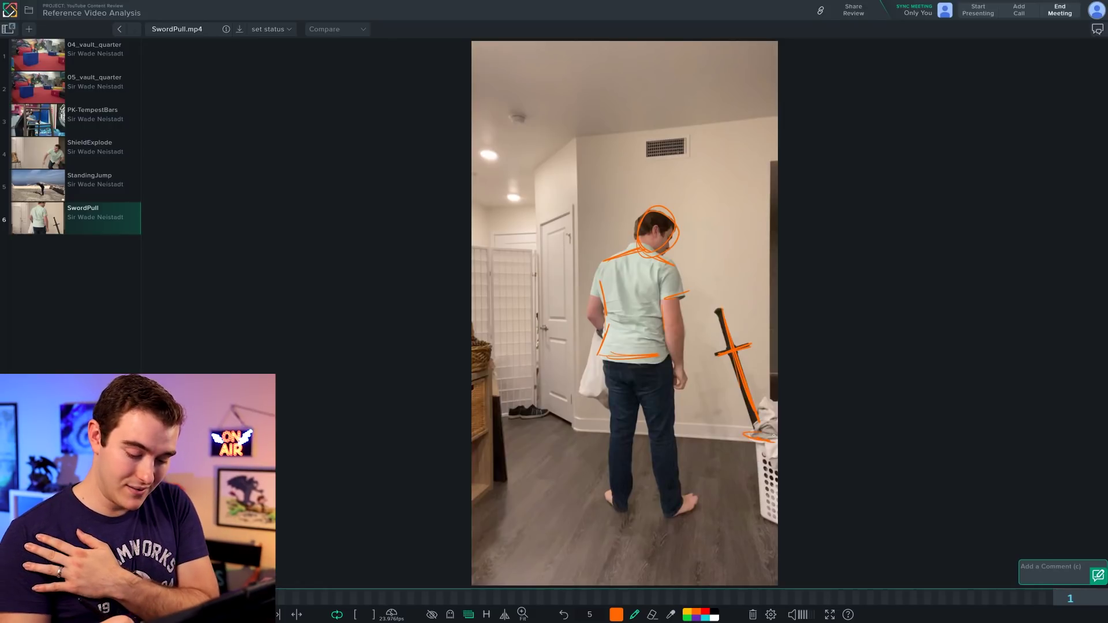
pyautogui.moveTo(762, 496)
pyautogui.mouseDown()
pyautogui.moveTo(758, 446)
pyautogui.moveTo(760, 495)
pyautogui.mouseUp()
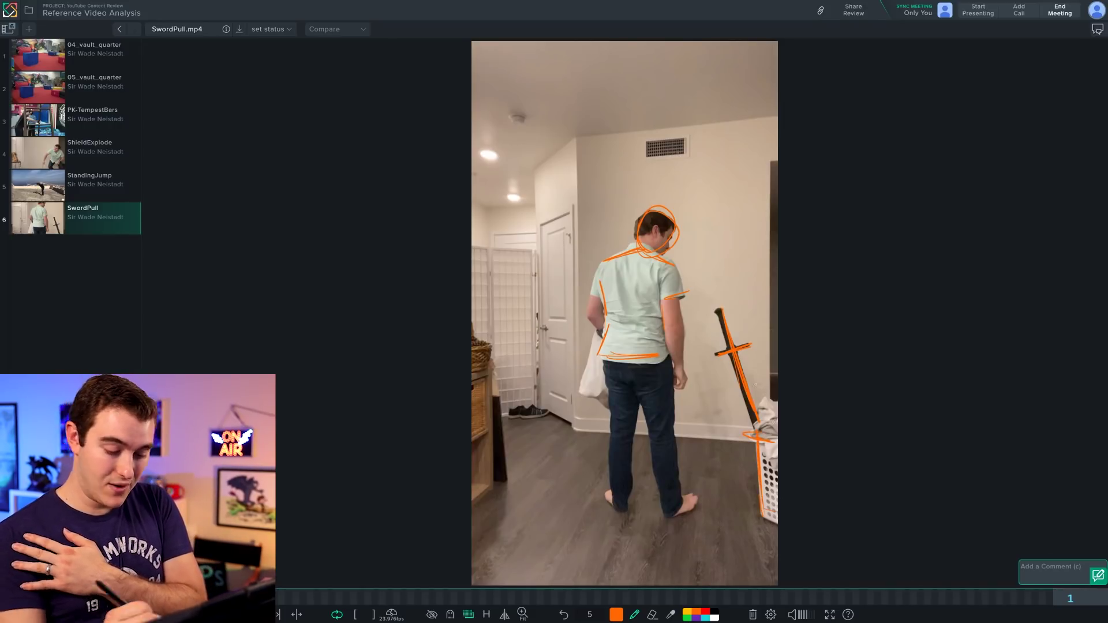
pyautogui.moveTo(753, 264); pyautogui.dragTo(772, 347)
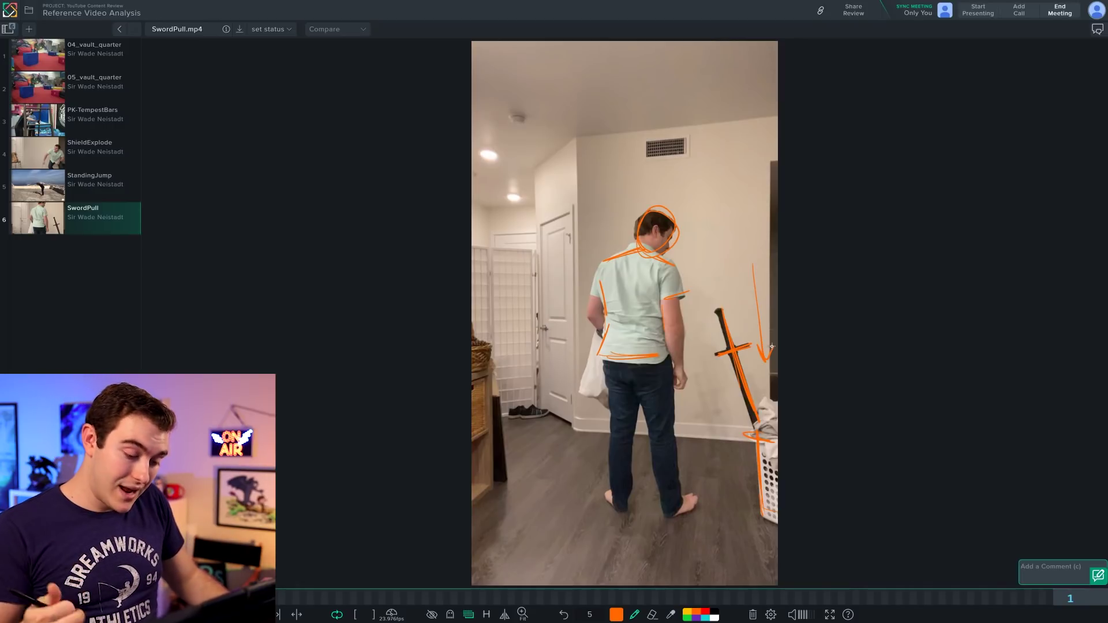
# Step: Move ahead to frame 103 and draw an orange arrow pointing at the arm carrying the bag
pyautogui.press('space')
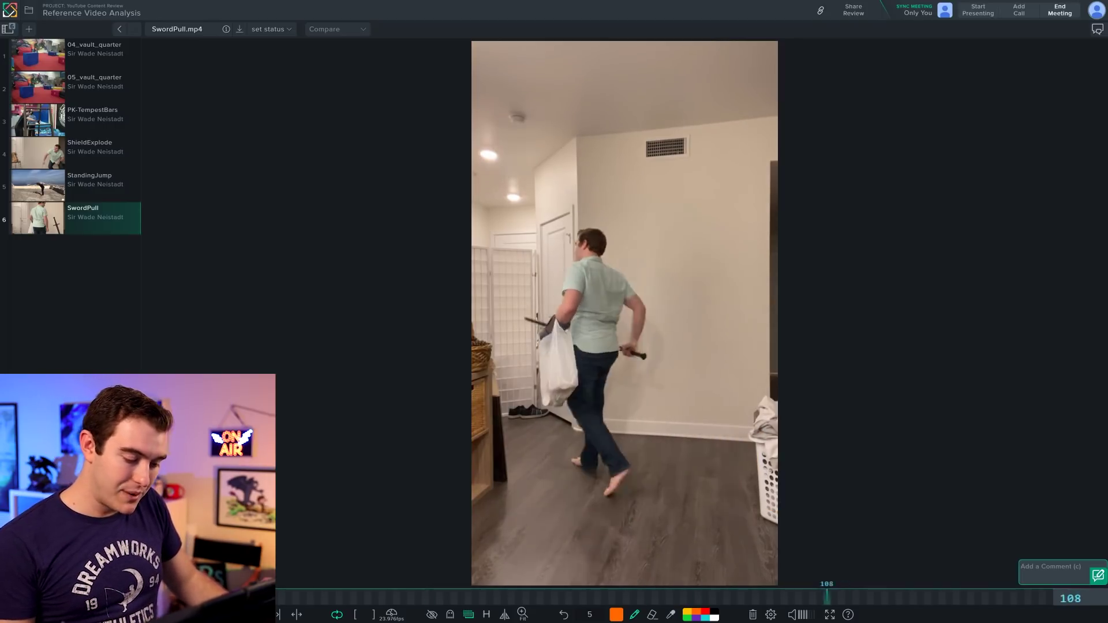
pyautogui.moveTo(515, 260); pyautogui.dragTo(552, 323)
pyautogui.moveTo(530, 308)
pyautogui.mouseDown()
pyautogui.moveTo(551, 323)
pyautogui.moveTo(550, 297)
pyautogui.mouseUp()
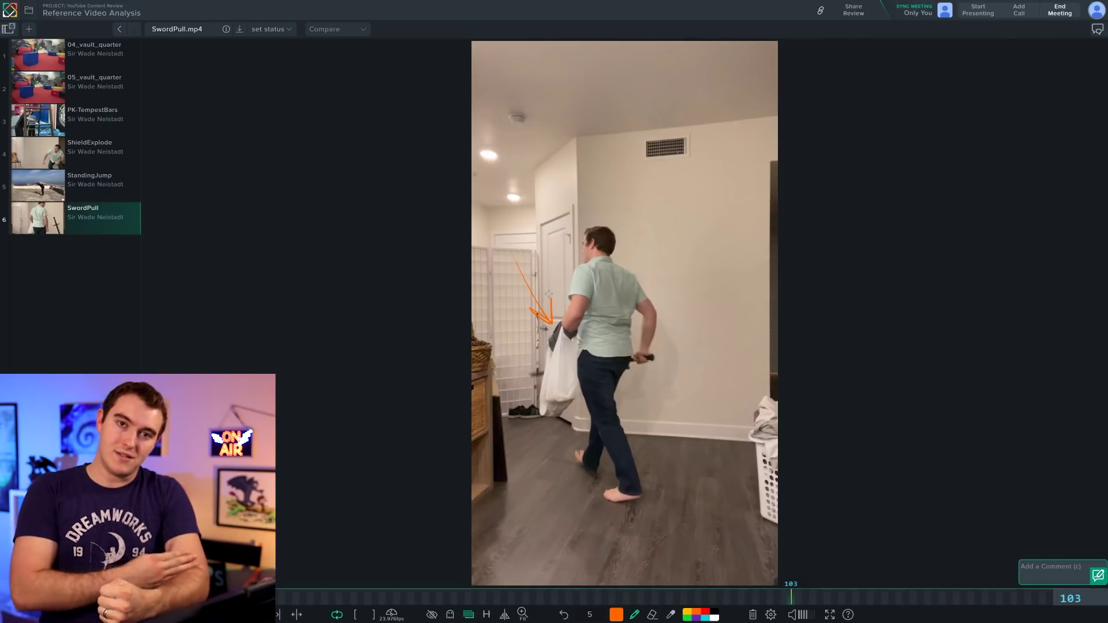
# Step: On frame 31, write the frame number near the lower edge of the picture and outline the turned head in orange
pyautogui.moveTo(116, 598)
pyautogui.mouseDown()
pyautogui.moveTo(64, 598)
pyautogui.moveTo(167, 598)
pyautogui.moveTo(5, 597)
pyautogui.mouseUp()
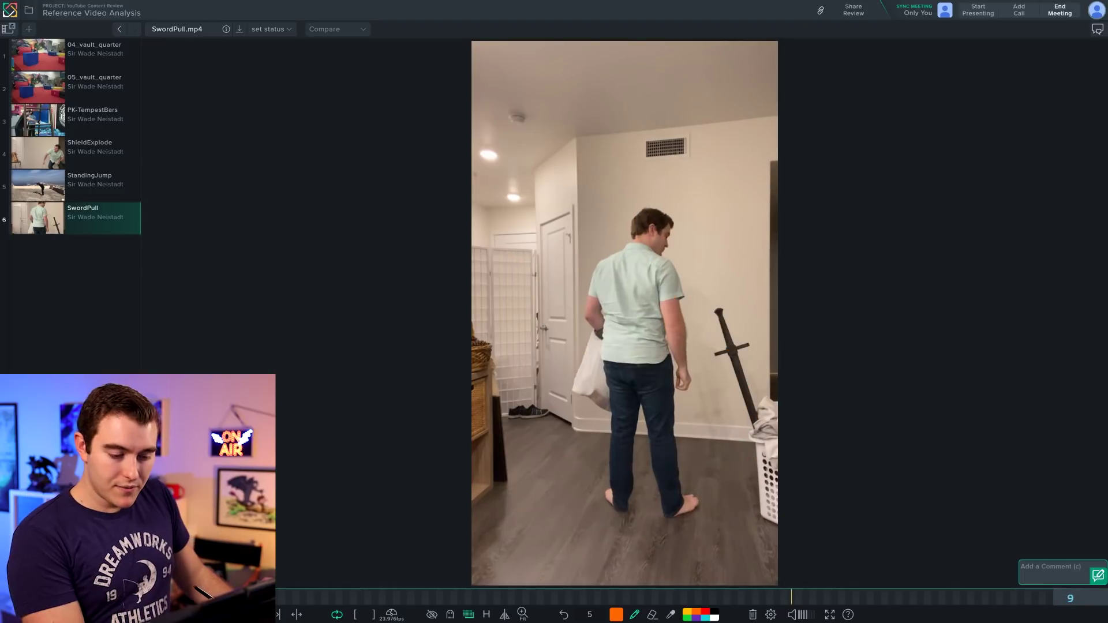
pyautogui.press('space')
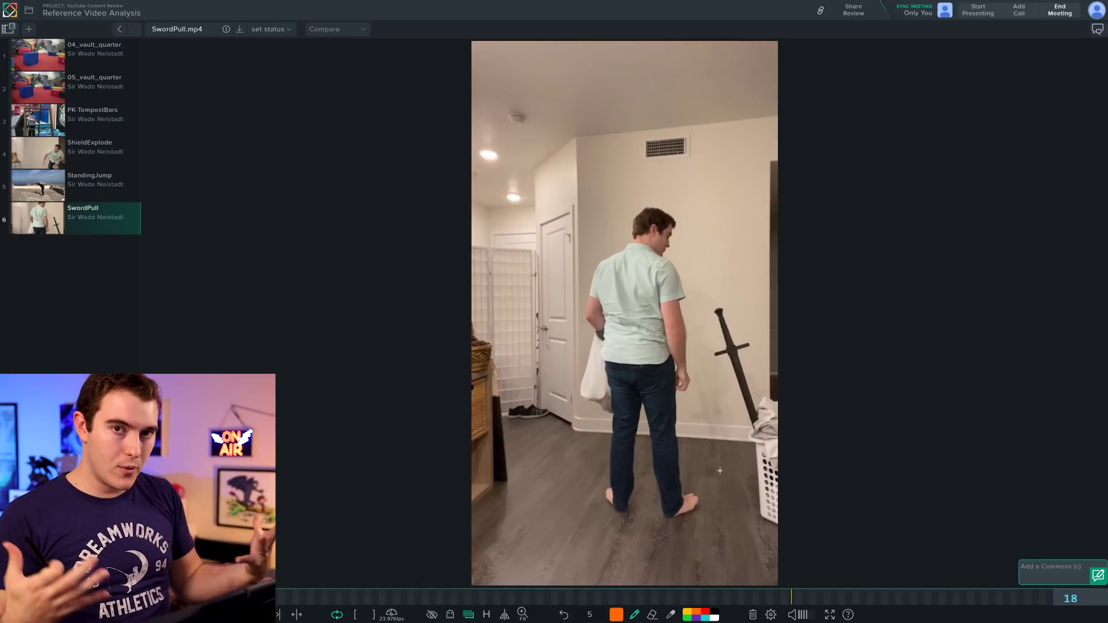
pyautogui.press('Right')
pyautogui.press('Right')
pyautogui.press('Right')
pyautogui.press('Right')
pyautogui.press('Right')
pyautogui.press('Right')
pyautogui.press('Right')
pyautogui.press('Right')
pyautogui.press('Right')
pyautogui.press('Right')
pyautogui.press('Right')
pyautogui.press('Right')
pyautogui.press('Right')
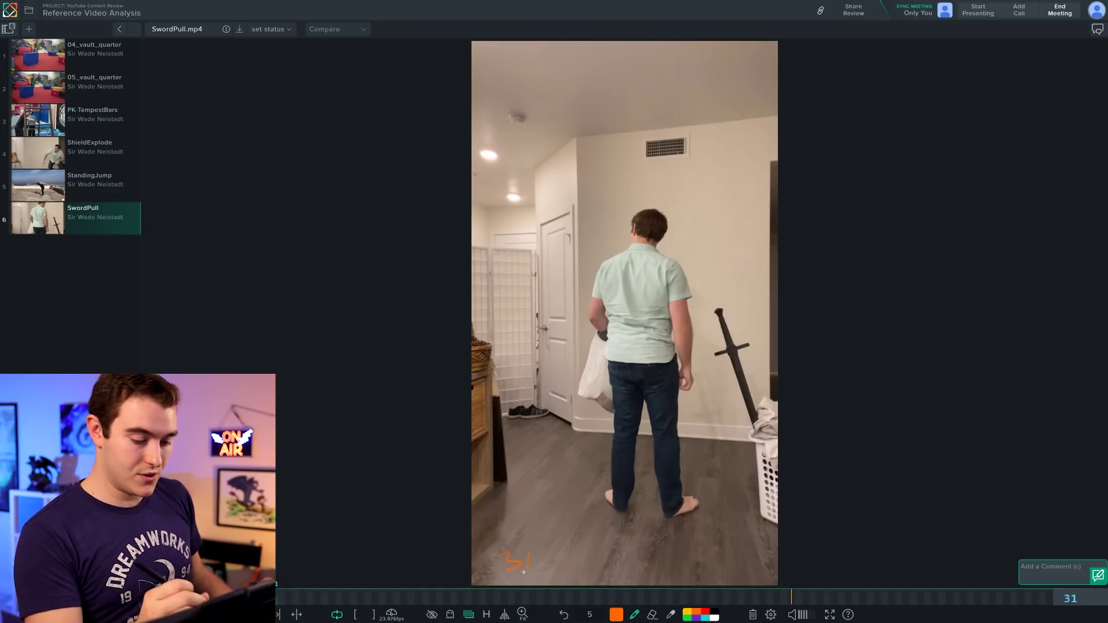
pyautogui.moveTo(649, 247)
pyautogui.mouseDown()
pyautogui.moveTo(641, 212)
pyautogui.moveTo(625, 230)
pyautogui.mouseUp()
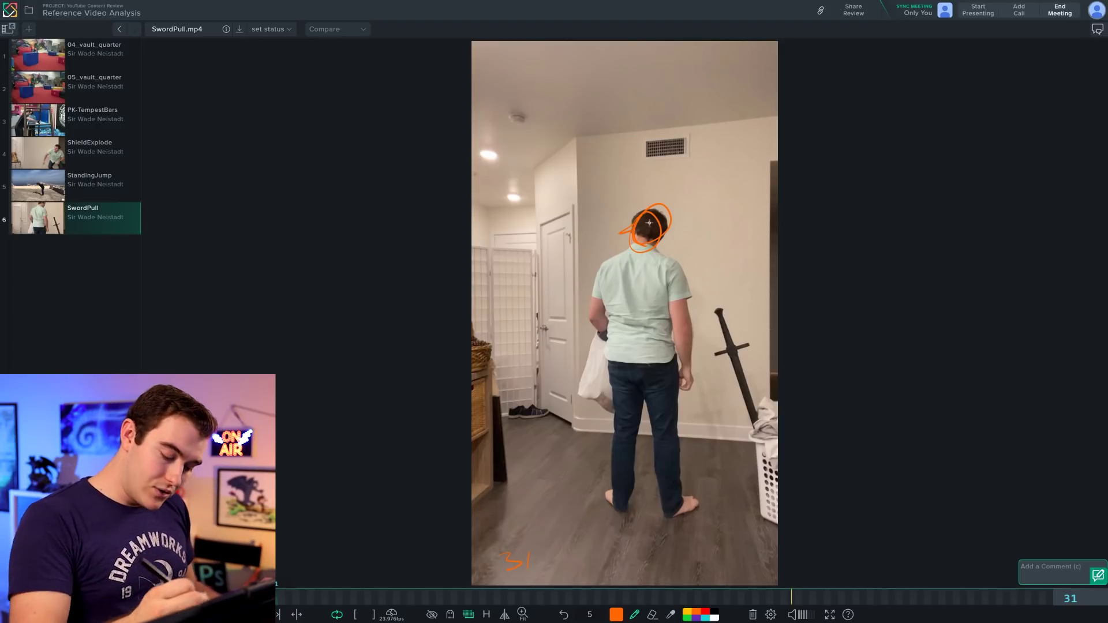
# Step: Flip between frames 18 and 31 to compare the head's position before and after the turn
pyautogui.press('Left')
pyautogui.press('Right')
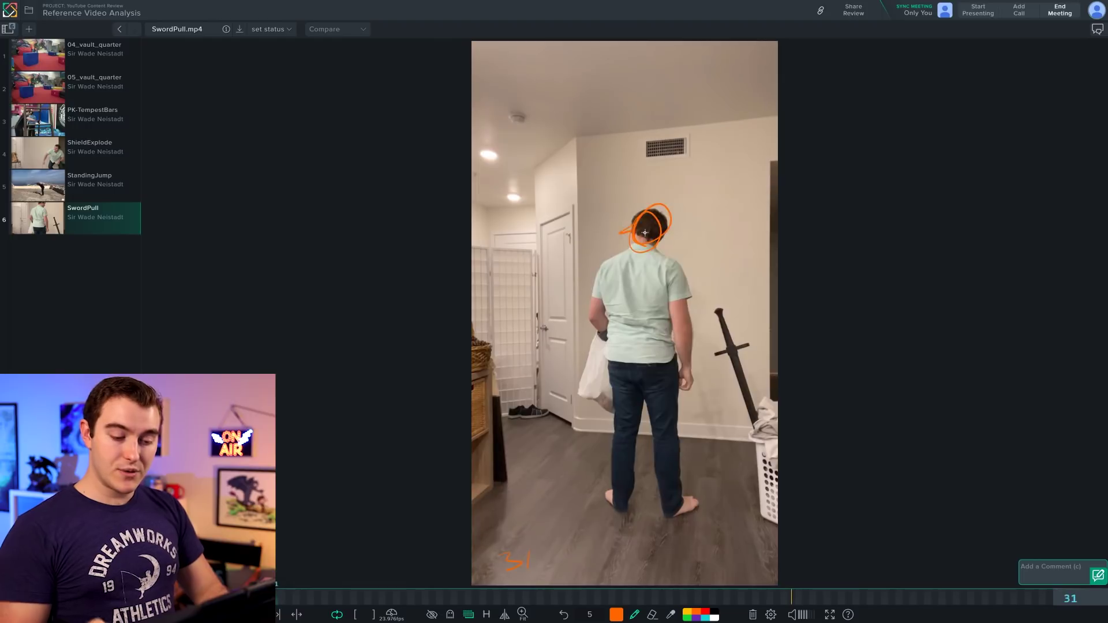
pyautogui.press('Left')
pyautogui.press('Right')
pyautogui.press('Left')
pyautogui.press('Right')
pyautogui.press('Left')
pyautogui.press('Right')
pyautogui.press('Left')
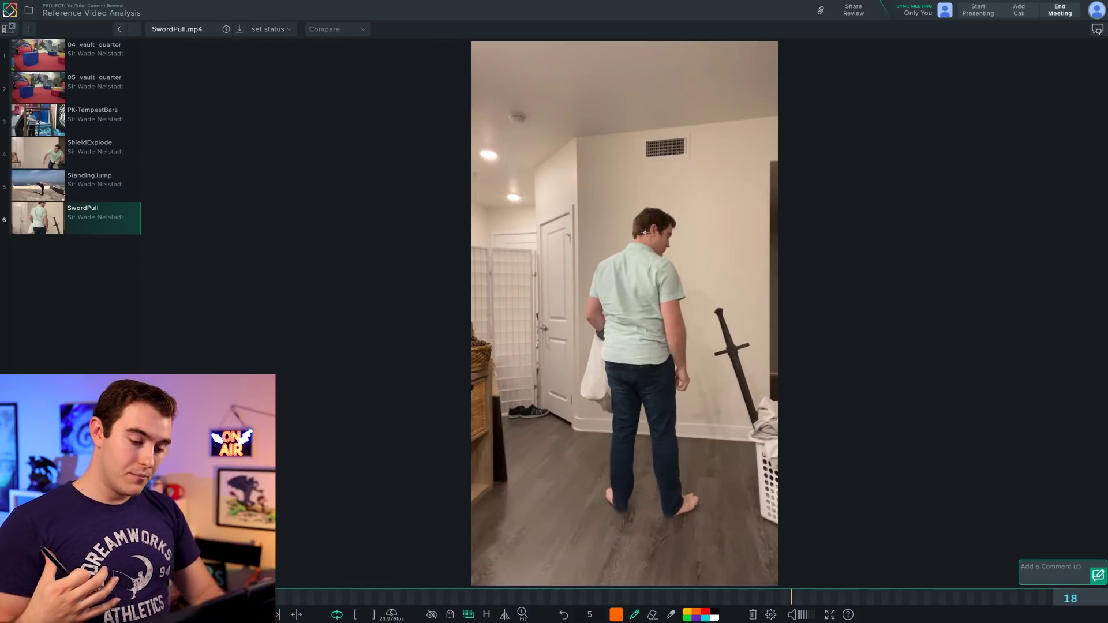
pyautogui.press('Right')
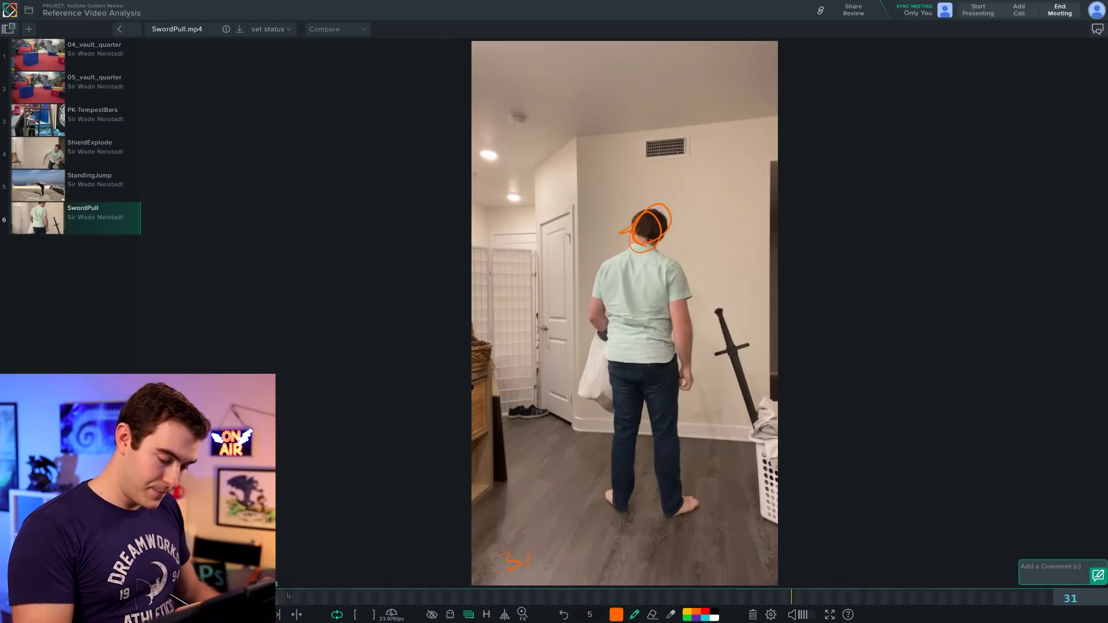
# Step: On frame 43, trace the bent arm and open hand reaching for the sword in orange
pyautogui.press('Right')
pyautogui.press('Right')
pyautogui.press('Right')
pyautogui.press('Right')
pyautogui.press('Right')
pyautogui.press('Right')
pyautogui.press('Left')
pyautogui.press('Left')
pyautogui.press('Left')
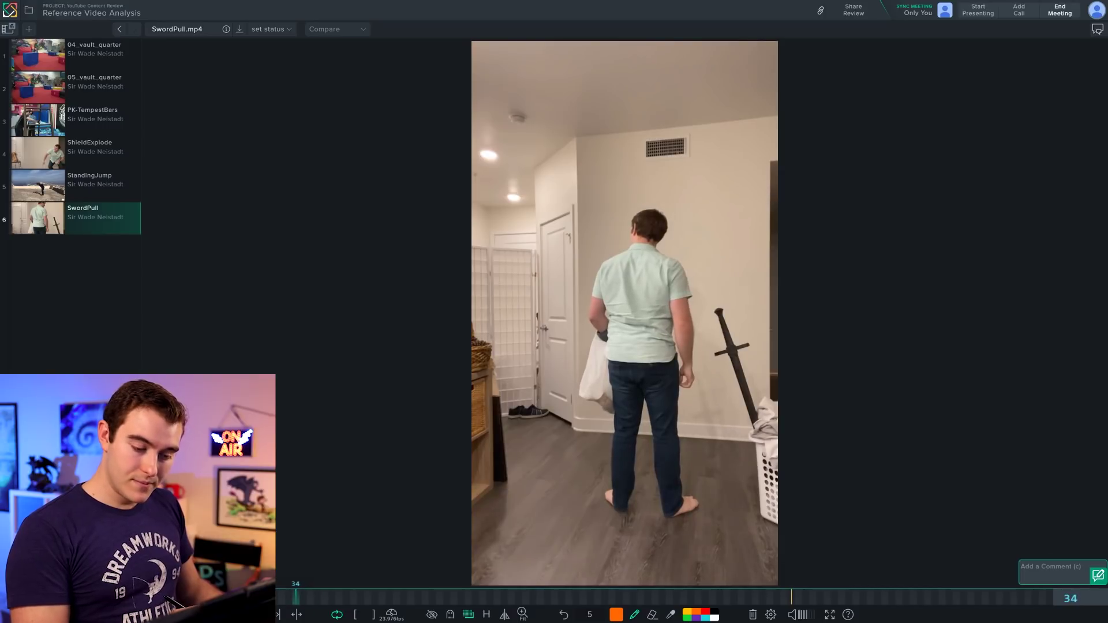
pyautogui.press('Right')
pyautogui.press('Right')
pyautogui.press('Right')
pyautogui.press('Right')
pyautogui.press('Right')
pyautogui.press('Right')
pyautogui.press('Right')
pyautogui.press('Right')
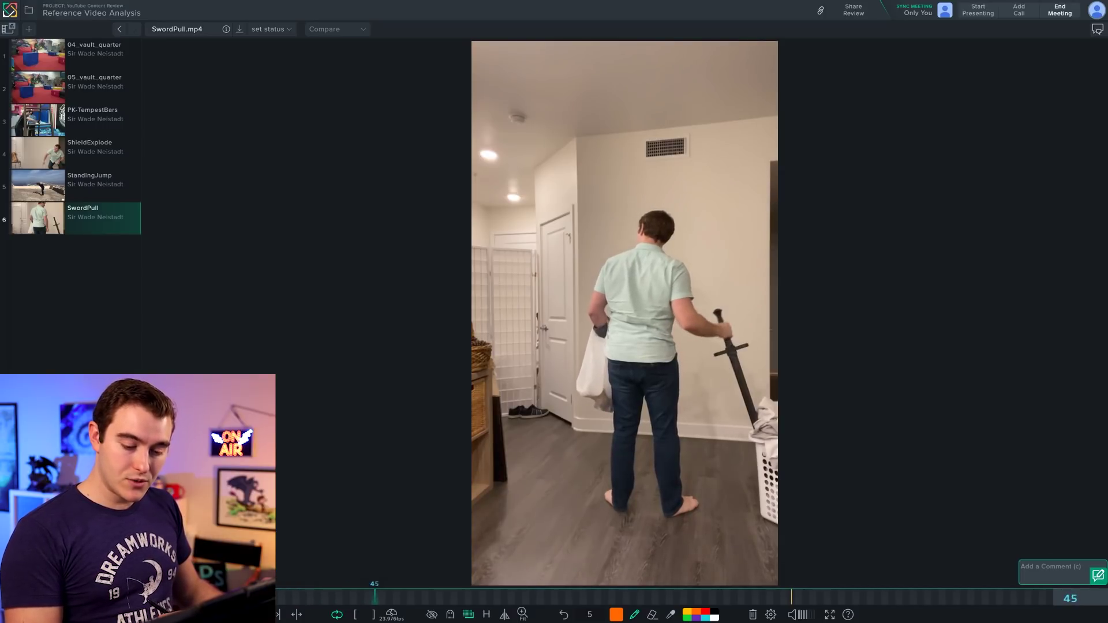
pyautogui.press('Right')
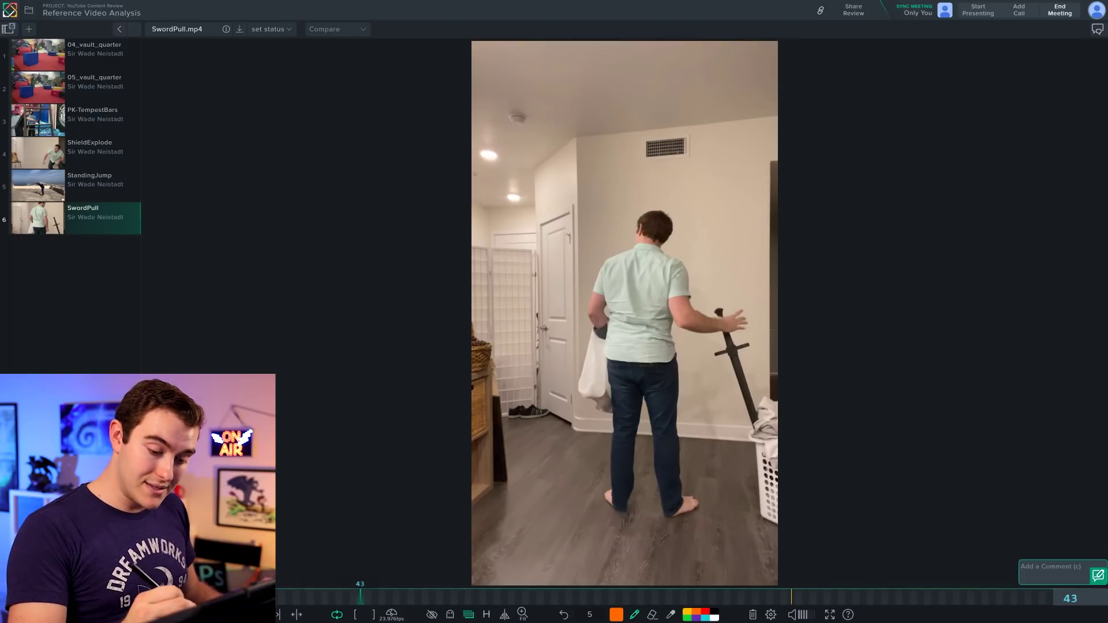
pyautogui.moveTo(708, 316)
pyautogui.mouseDown()
pyautogui.moveTo(749, 307)
pyautogui.moveTo(690, 330)
pyautogui.mouseUp()
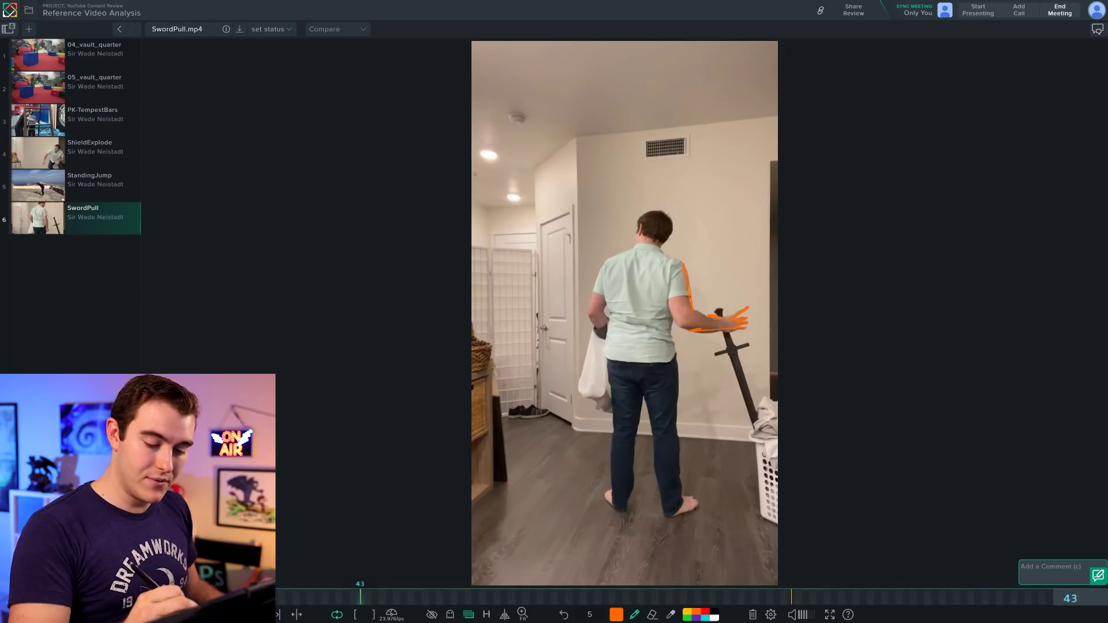
pyautogui.moveTo(673, 271); pyautogui.dragTo(681, 332)
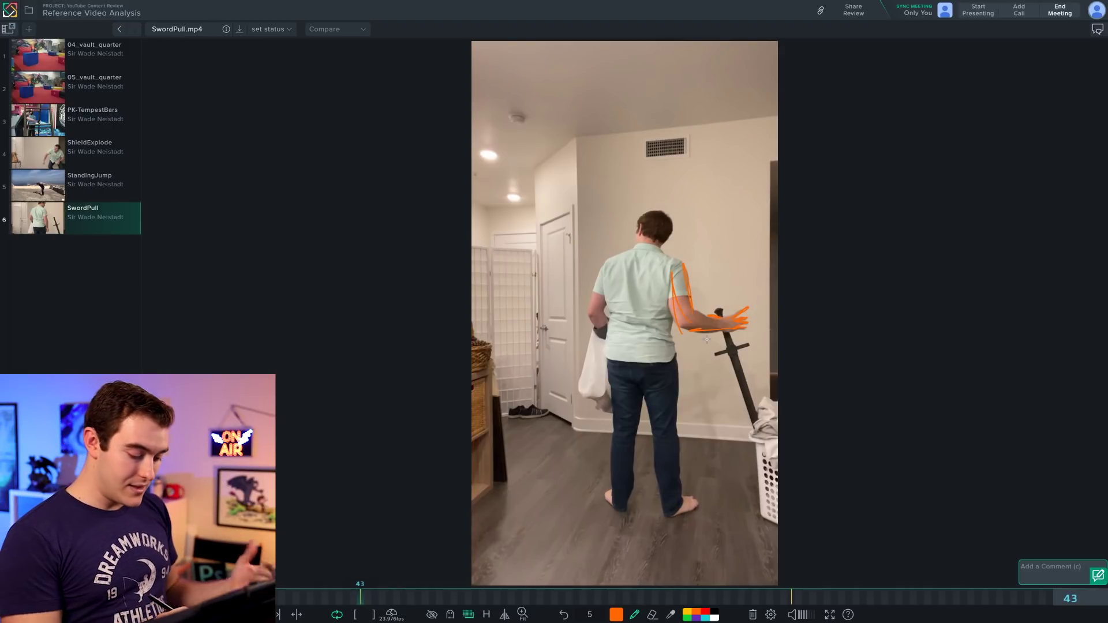
# Step: On frame 45, outline the hand gripping the hilt and trace both sides of the arm
pyautogui.moveTo(370, 599); pyautogui.dragTo(376, 598)
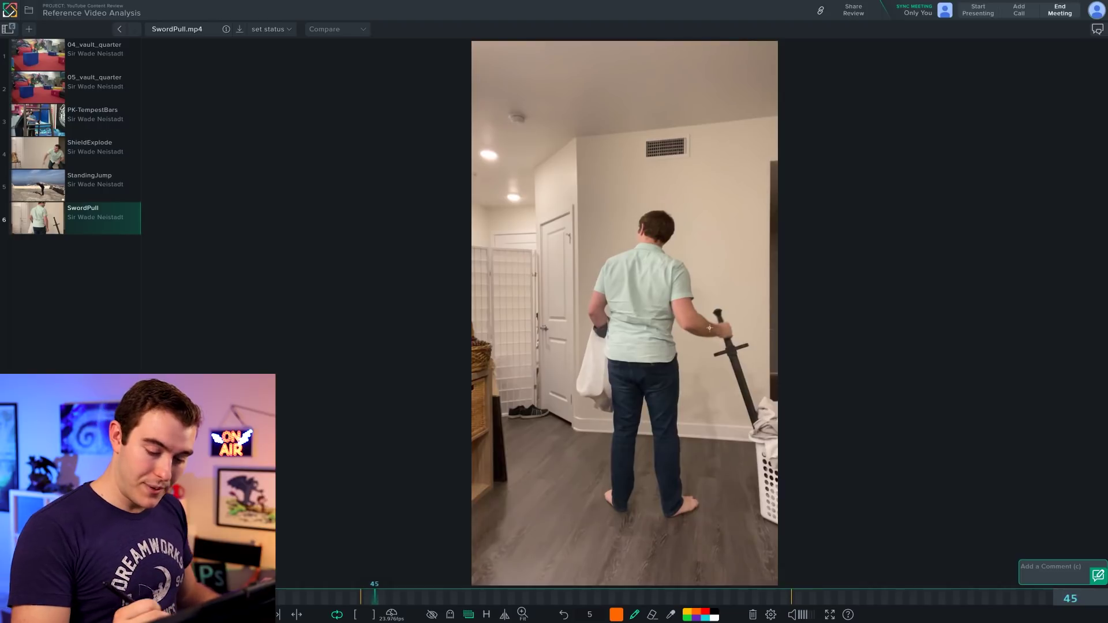
pyautogui.moveTo(717, 326); pyautogui.dragTo(722, 316)
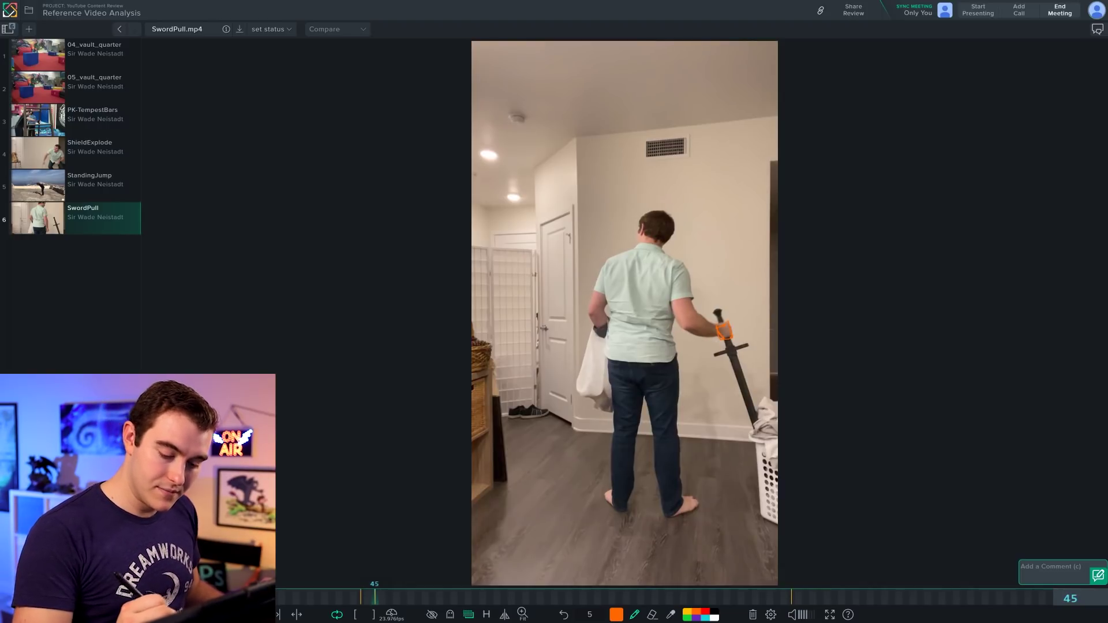
pyautogui.moveTo(686, 281); pyautogui.dragTo(716, 338)
pyautogui.moveTo(672, 283); pyautogui.dragTo(683, 332)
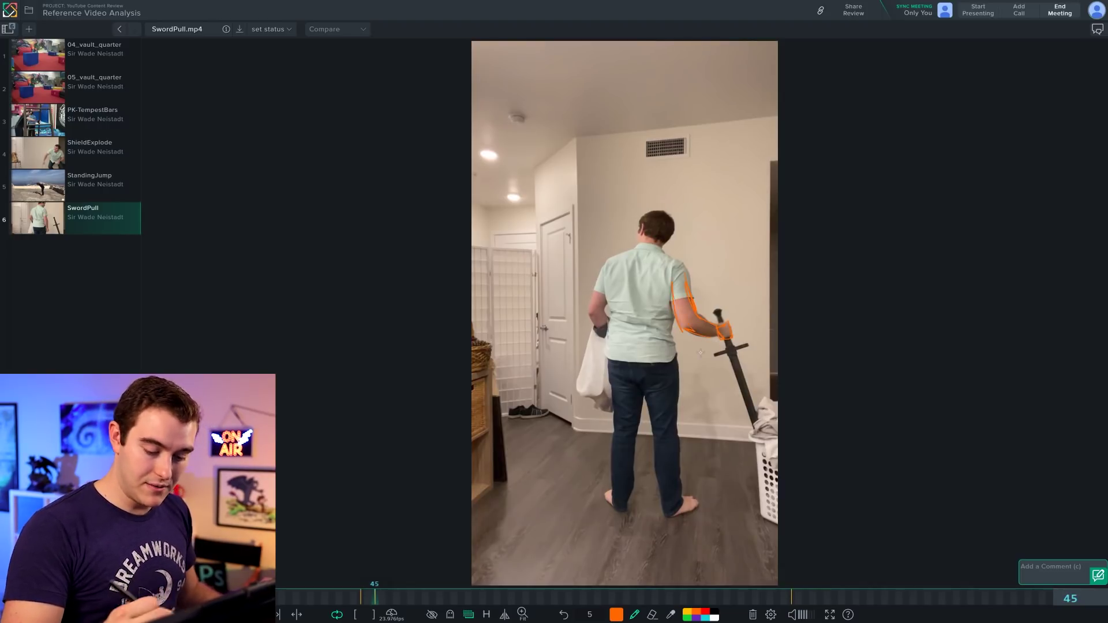
# Step: Flip repeatedly between frames 43 and 45 to compare the reaching arm with the gripping arm
pyautogui.press('Left')
pyautogui.press('Left')
pyautogui.press('Right')
pyautogui.press('Right')
pyautogui.press('Left')
pyautogui.press('Left')
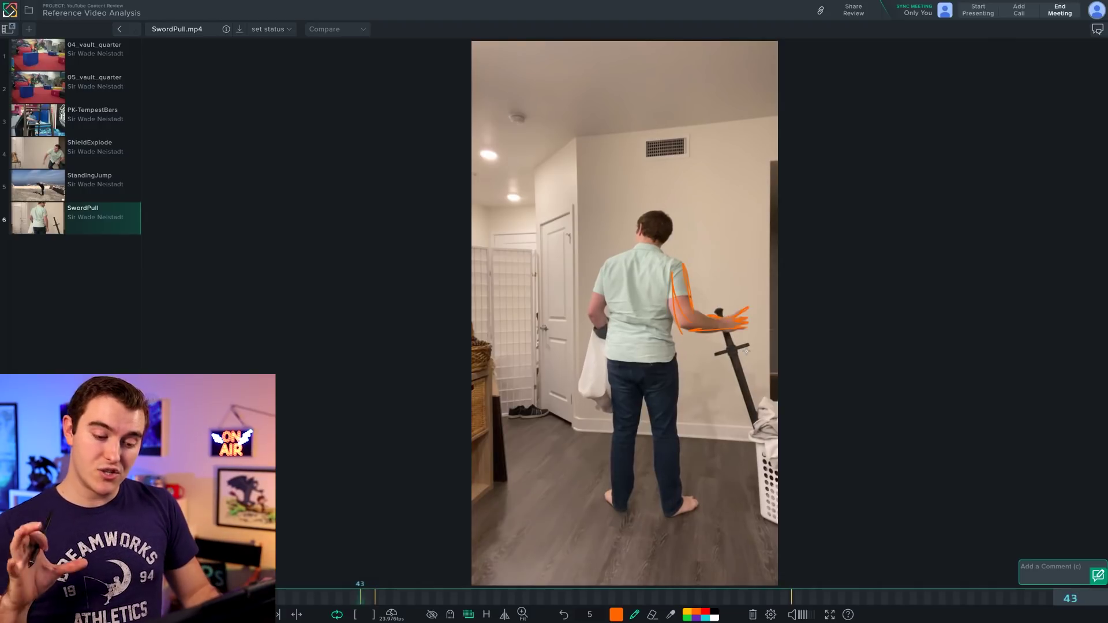
pyautogui.press('Right')
pyautogui.press('Right')
pyautogui.press('Left')
pyautogui.press('Left')
pyautogui.press('Right')
pyautogui.press('Right')
pyautogui.press('Left')
pyautogui.press('Left')
pyautogui.press('Right')
pyautogui.press('Right')
pyautogui.press('Left')
pyautogui.press('Left')
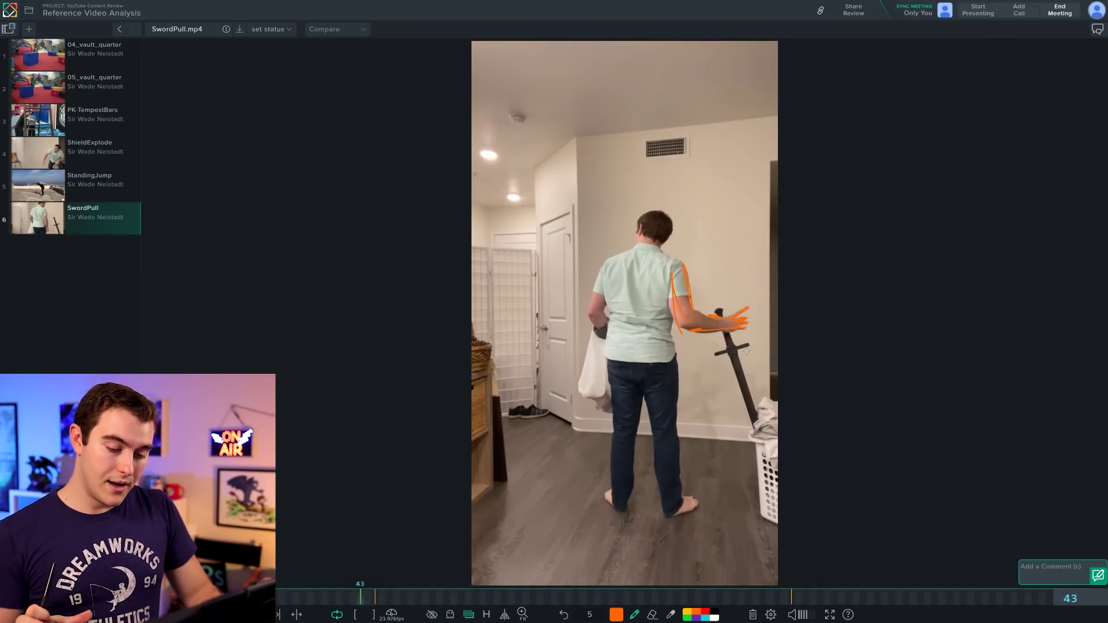
pyautogui.press('Right')
pyautogui.press('Right')
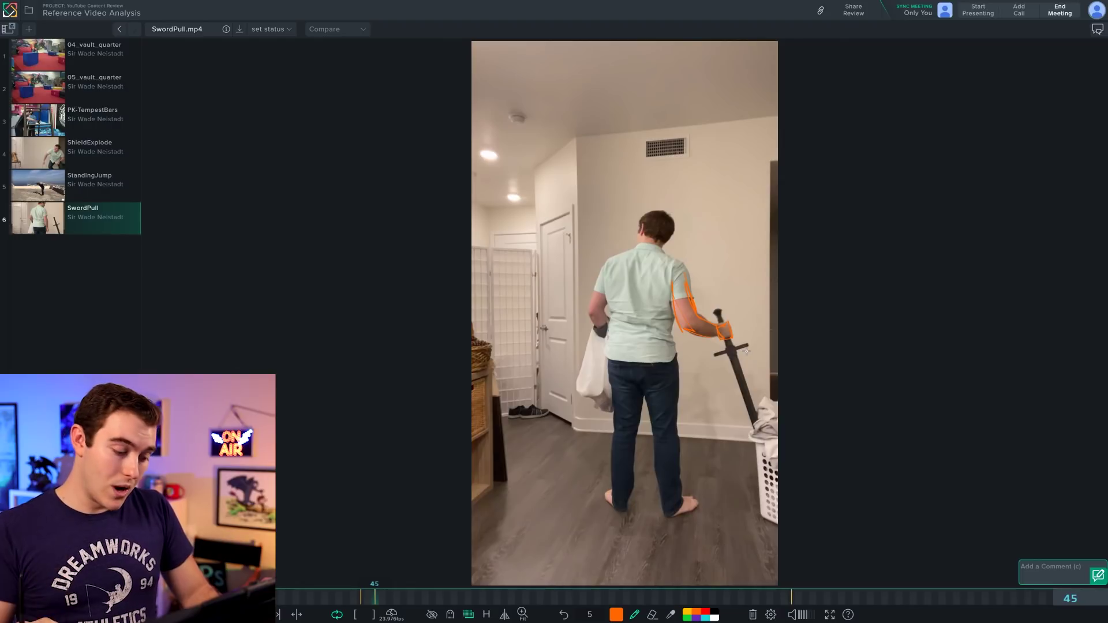
pyautogui.press('Left')
pyautogui.press('Left')
pyautogui.press('Right')
pyautogui.press('Right')
pyautogui.press('Left')
pyautogui.press('Left')
pyautogui.press('Right')
pyautogui.press('Right')
pyautogui.press('Left')
pyautogui.press('Left')
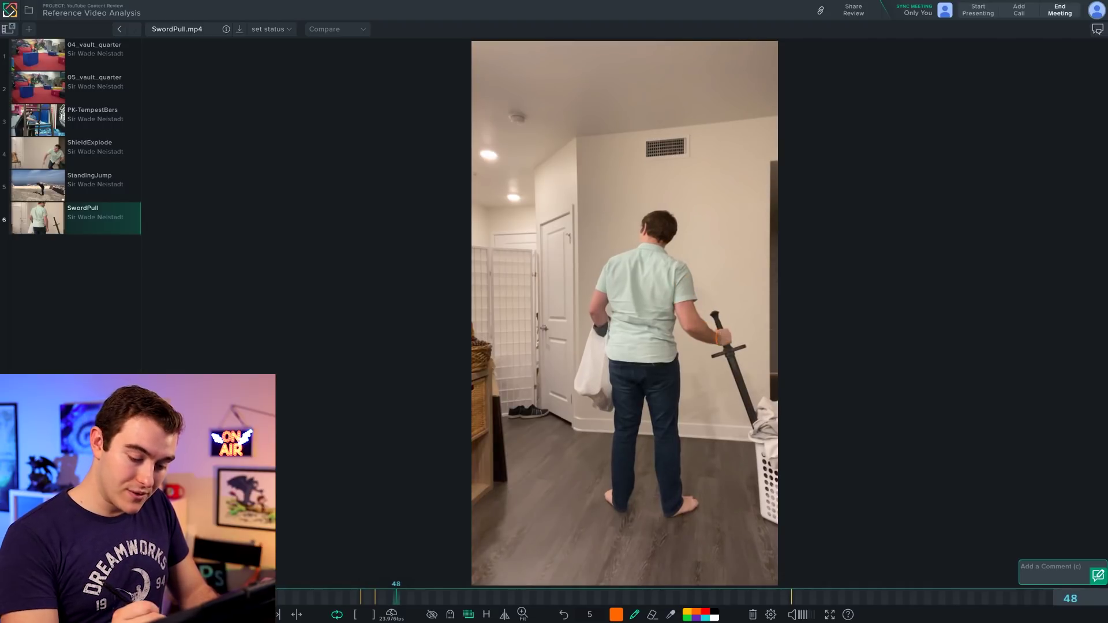
# Step: Circle the gripping hand on frame 48 and outline the head on frame 54, discarding the sword line drawn there
pyautogui.moveTo(729, 330); pyautogui.dragTo(730, 341)
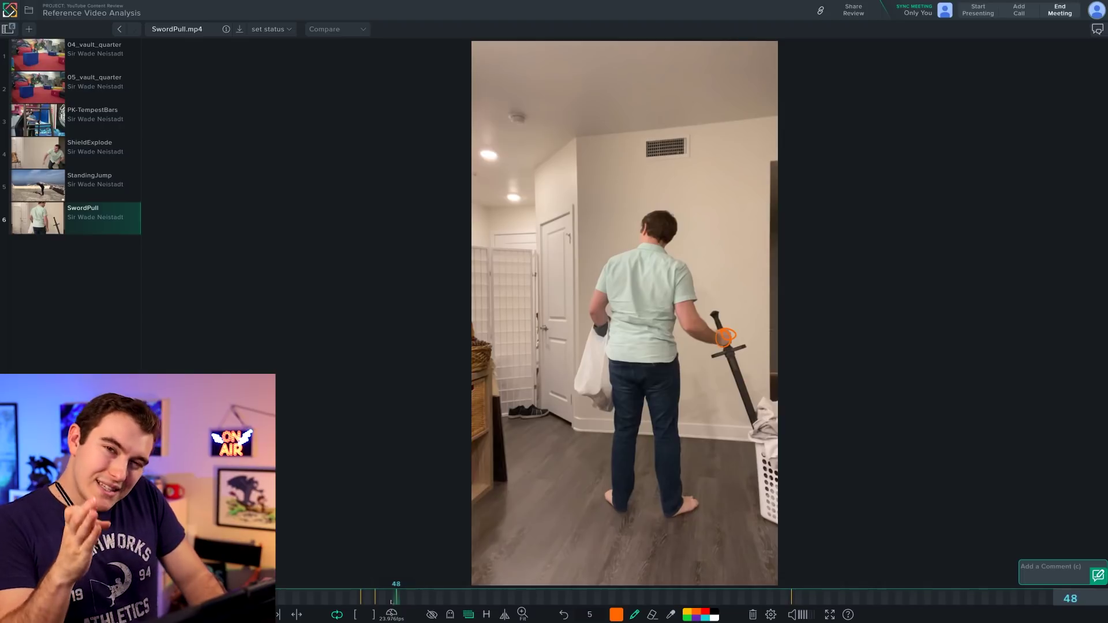
pyautogui.moveTo(403, 599); pyautogui.dragTo(432, 600)
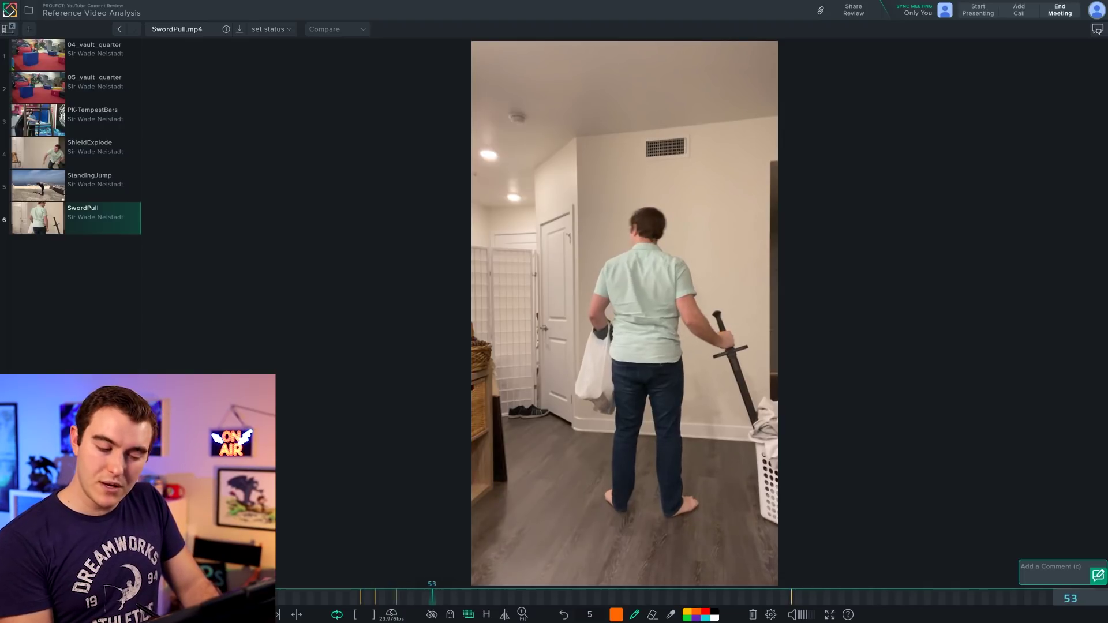
pyautogui.press('Right')
pyautogui.press('Left')
pyautogui.press('Right')
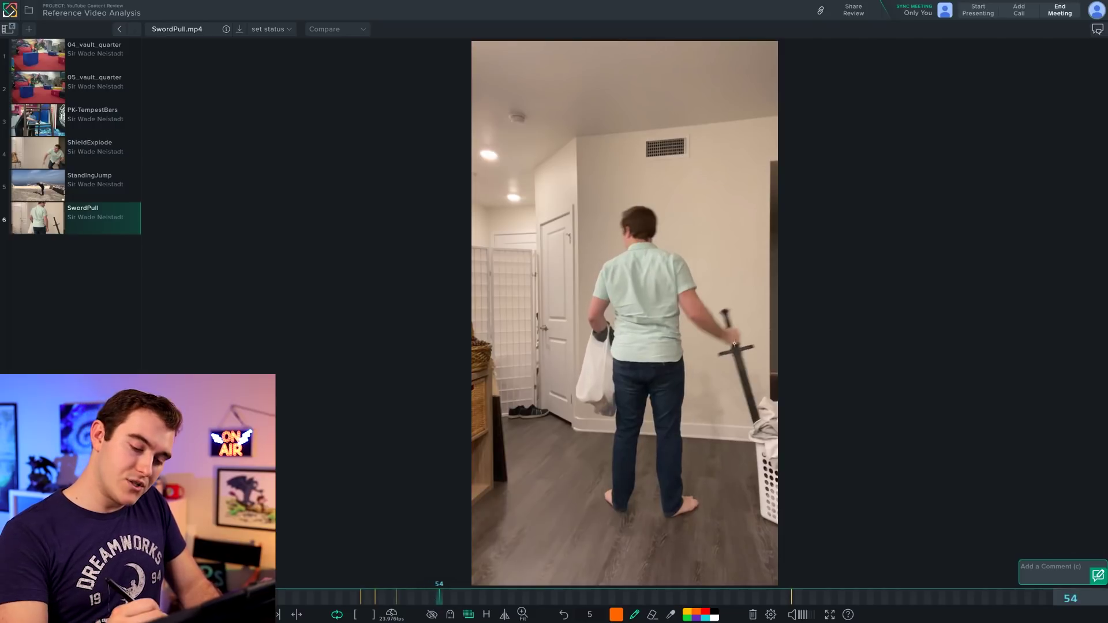
pyautogui.moveTo(716, 306); pyautogui.dragTo(758, 432)
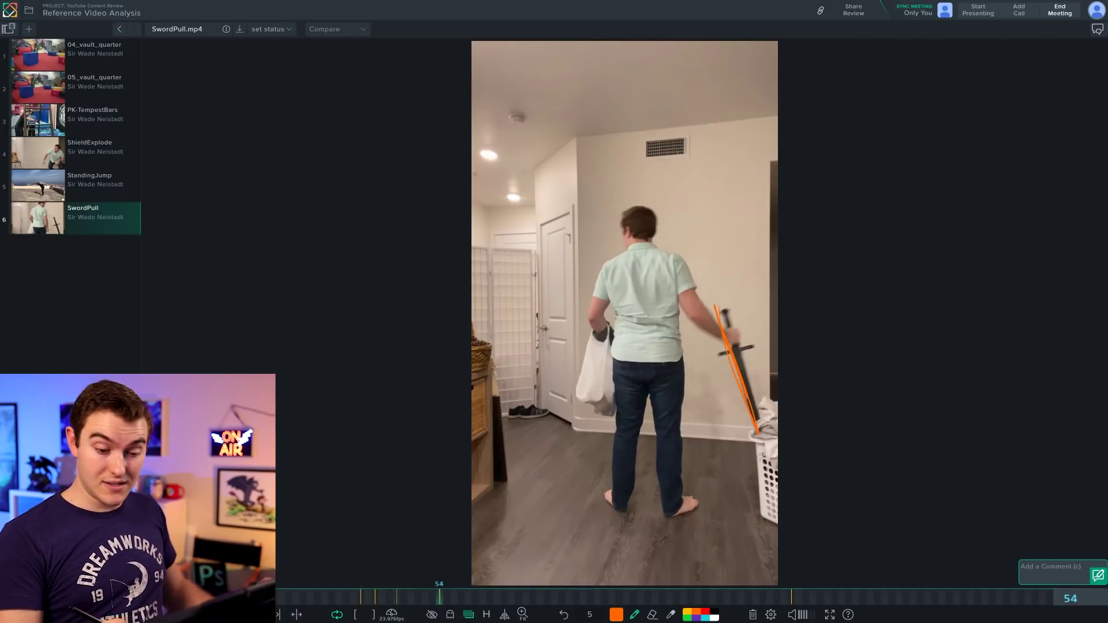
pyautogui.hotkey('ctrl', 'z')
pyautogui.moveTo(637, 244); pyautogui.dragTo(653, 237)
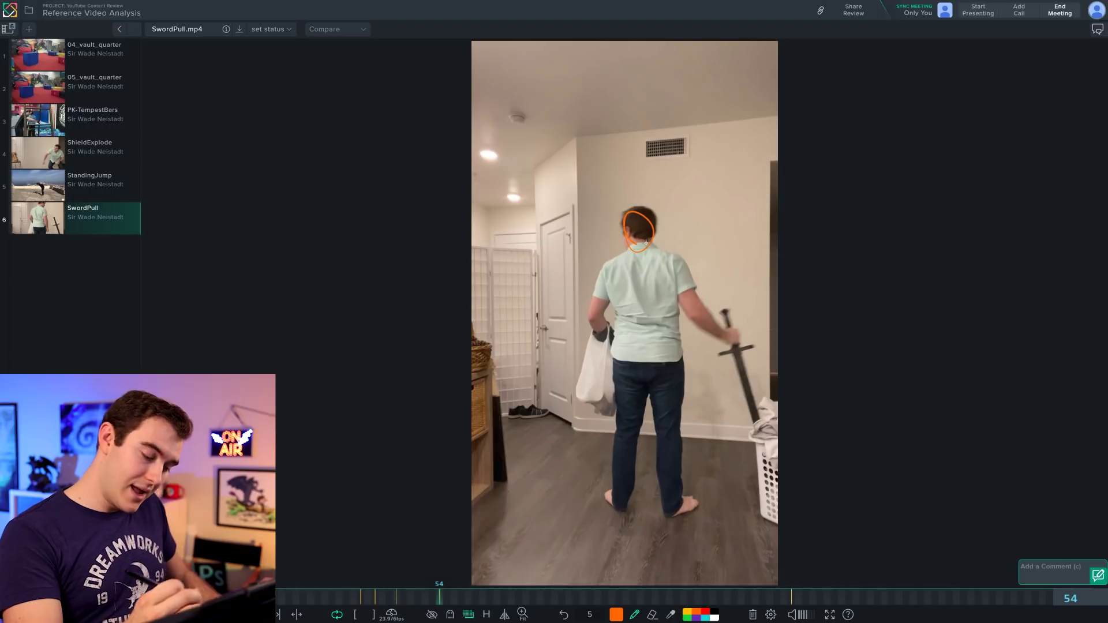
# Step: Compare the marked poses on frames 48 and 54 to study how the head leads the sword pull
pyautogui.hotkey('shift', 'Left')
pyautogui.hotkey('shift', 'Right')
pyautogui.hotkey('ctrl', 'Left')
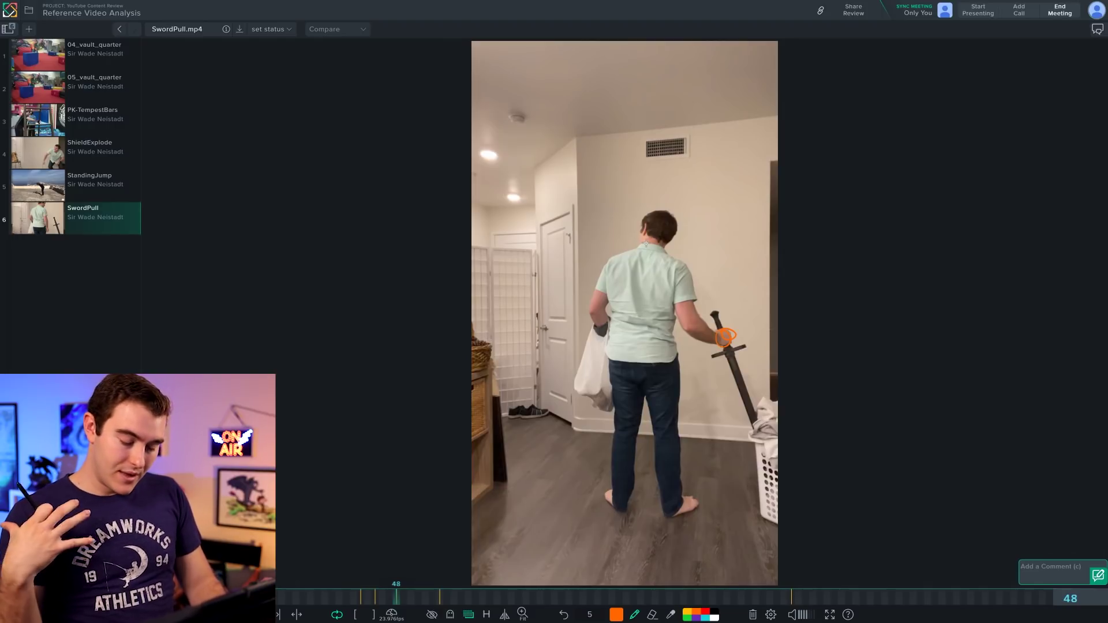
pyautogui.hotkey('ctrl', 'Right')
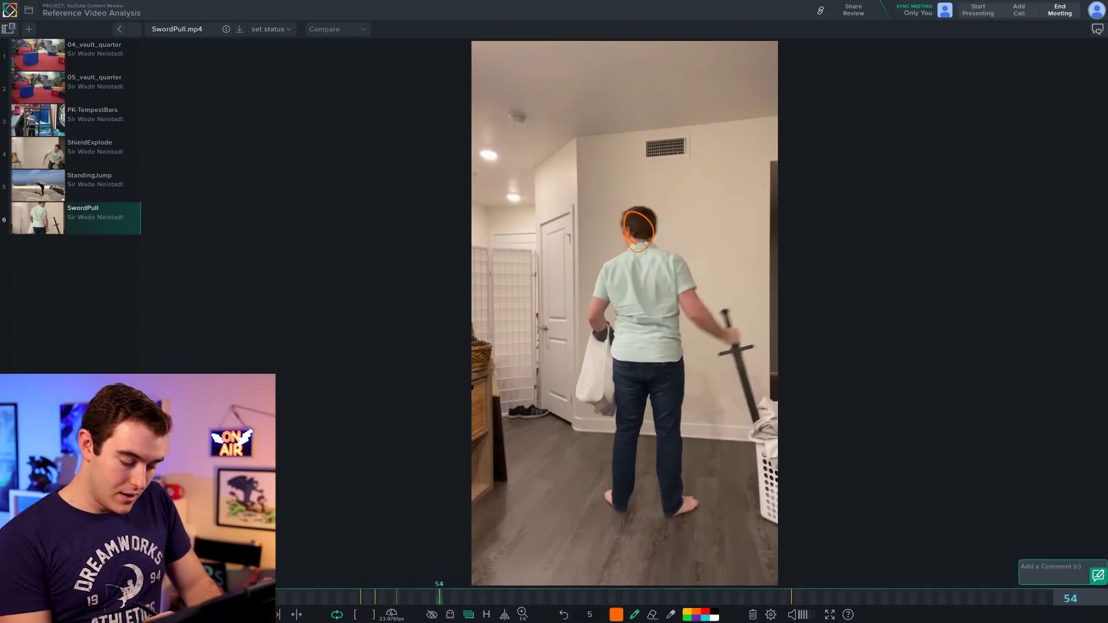
# Step: On frame 59, trace the raised arm from the shoulder to the hand holding the sword
pyautogui.press('Right')
pyautogui.press('Right')
pyautogui.press('Right')
pyautogui.press('Right')
pyautogui.press('Right')
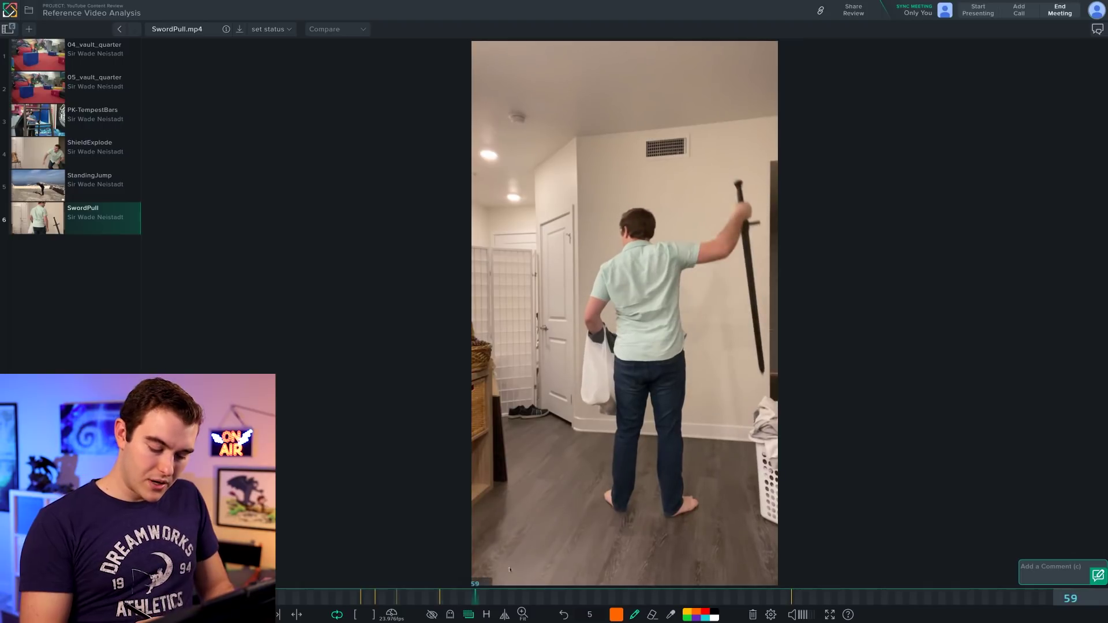
pyautogui.press('Right')
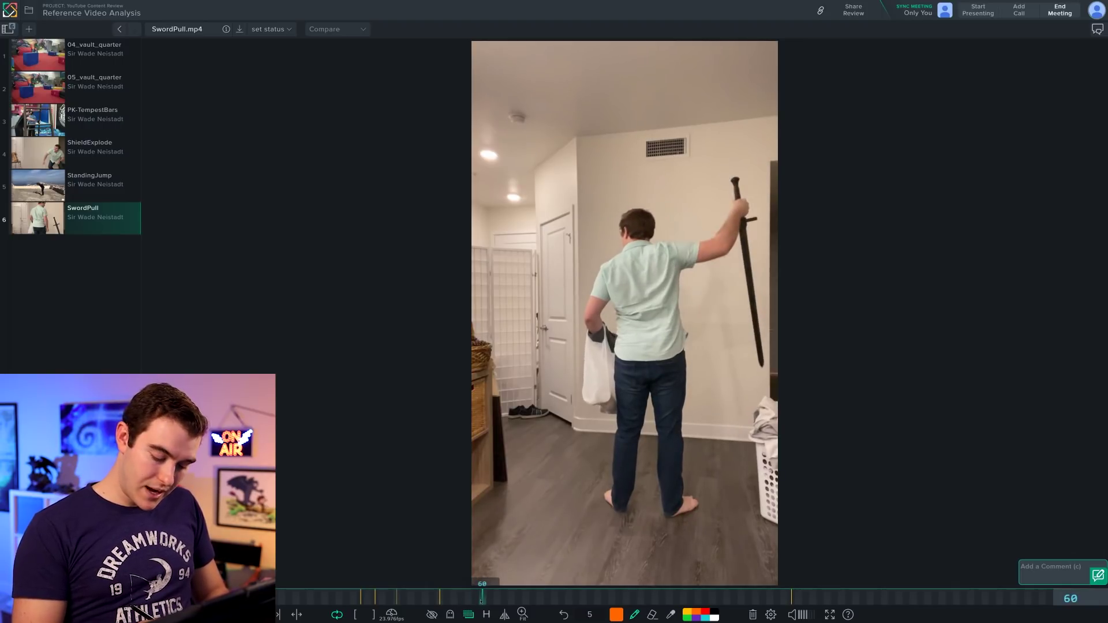
pyautogui.press('Left')
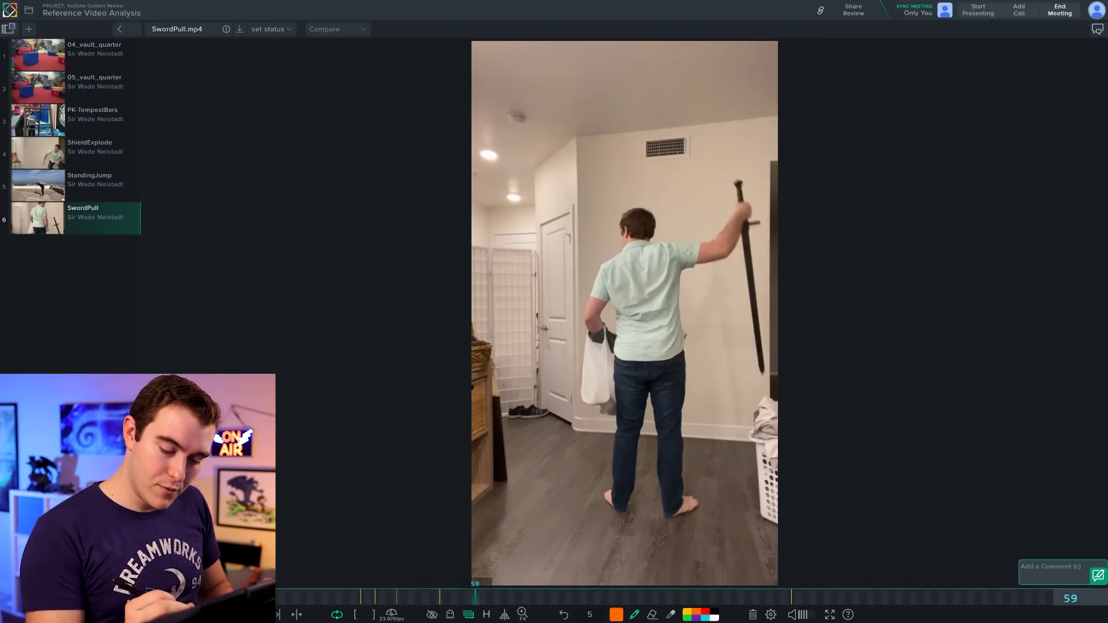
pyautogui.moveTo(648, 245)
pyautogui.mouseDown()
pyautogui.moveTo(724, 238)
pyautogui.moveTo(727, 257)
pyautogui.moveTo(740, 212)
pyautogui.moveTo(745, 252)
pyautogui.mouseUp()
# Step: Flip repeatedly between the marked frames 54 and 59 to compare the sword pull with the raised-arm pose
pyautogui.hotkey('shift', 'Left')
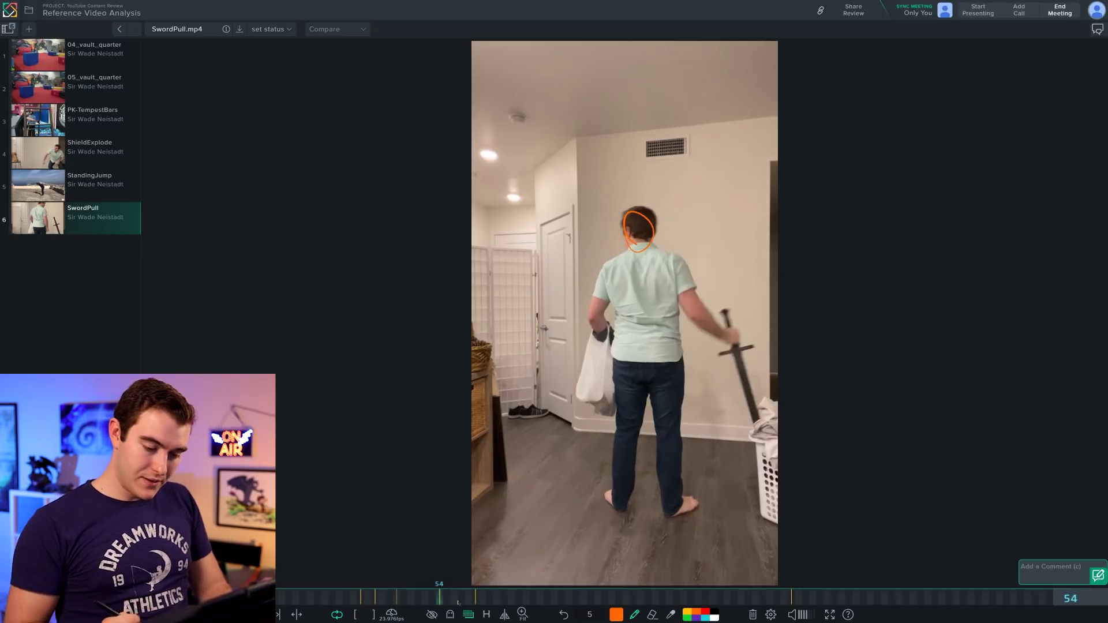
pyautogui.hotkey('shift', 'Right')
pyautogui.hotkey('shift', 'Left')
pyautogui.hotkey('shift', 'Right')
pyautogui.hotkey('shift', 'Left')
pyautogui.hotkey('shift', 'Right')
pyautogui.hotkey('shift', 'Left')
pyautogui.hotkey('shift', 'Right')
pyautogui.hotkey('shift', 'Left')
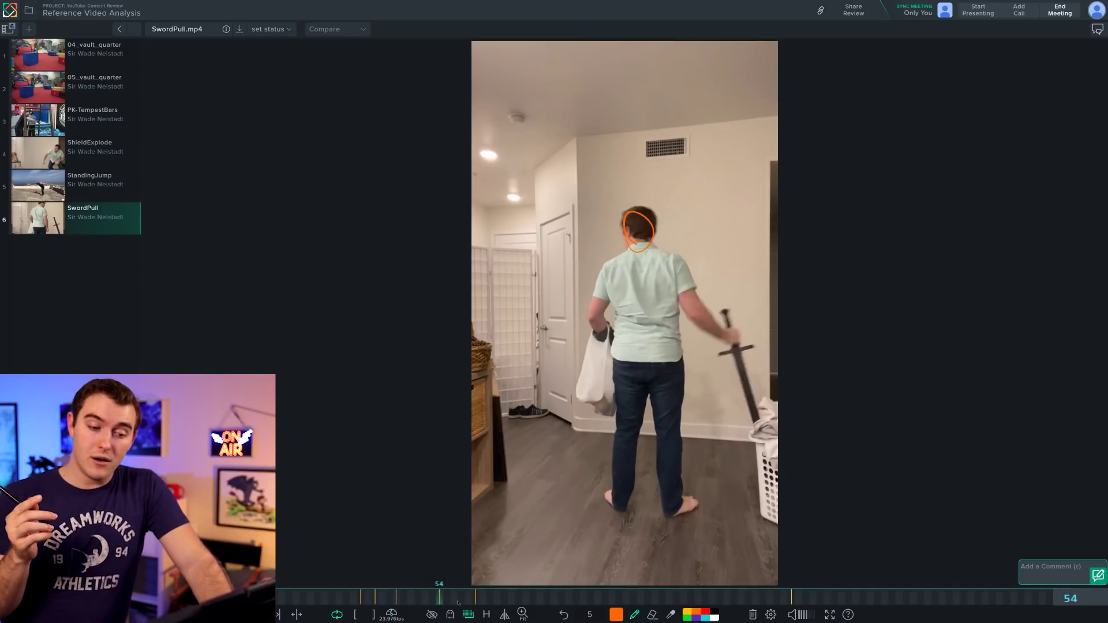
pyautogui.hotkey('shift', 'Right')
pyautogui.hotkey('shift', 'Left')
pyautogui.hotkey('shift', 'Right')
pyautogui.hotkey('shift', 'Left')
pyautogui.hotkey('shift', 'Right')
pyautogui.press('Left')
pyautogui.press('Right')
pyautogui.press('Left')
pyautogui.press('Right')
pyautogui.press('Left')
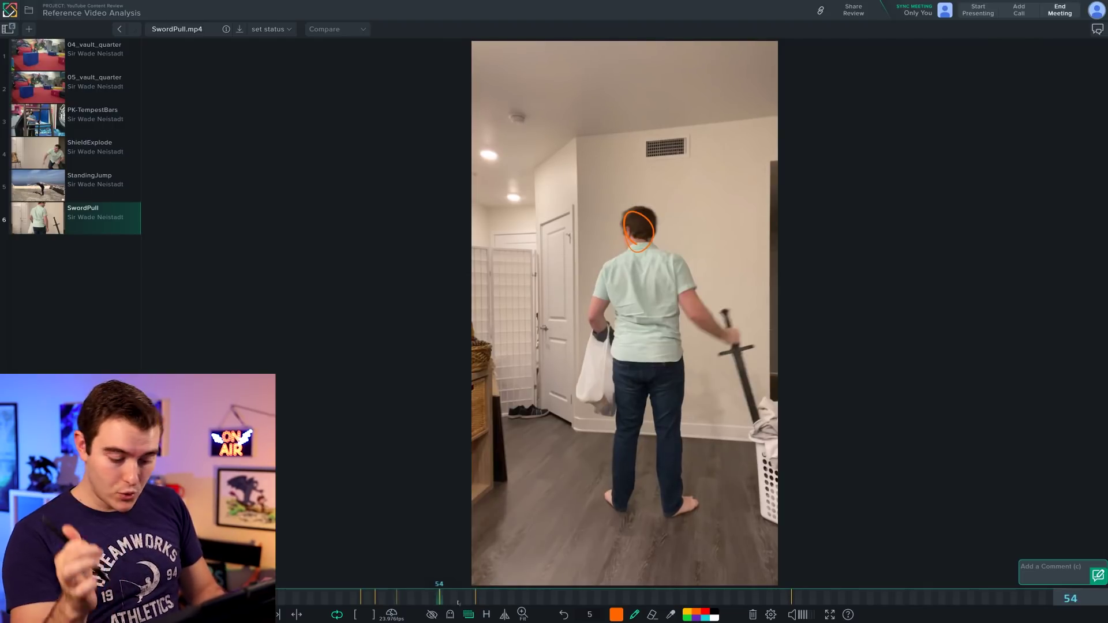
# Step: On frame 56, circle the head and sketch an arrow above it towards the door, undoing the last stroke
pyautogui.press('Right')
pyautogui.press('Right')
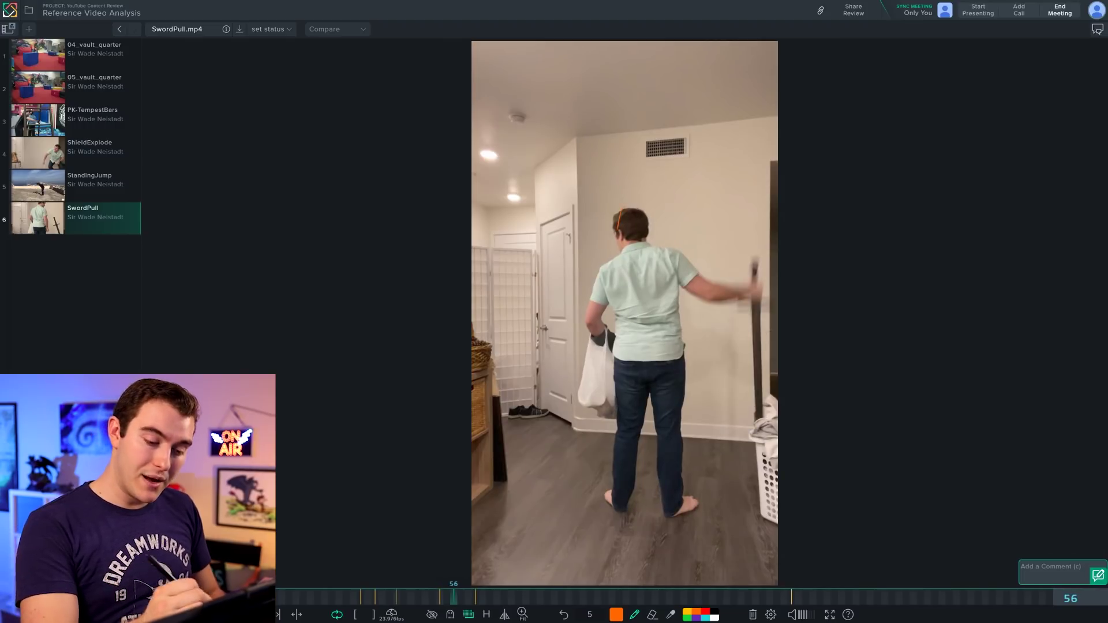
pyautogui.moveTo(630, 211); pyautogui.dragTo(641, 225)
pyautogui.moveTo(676, 178)
pyautogui.mouseDown()
pyautogui.moveTo(633, 168)
pyautogui.moveTo(617, 193)
pyautogui.mouseUp()
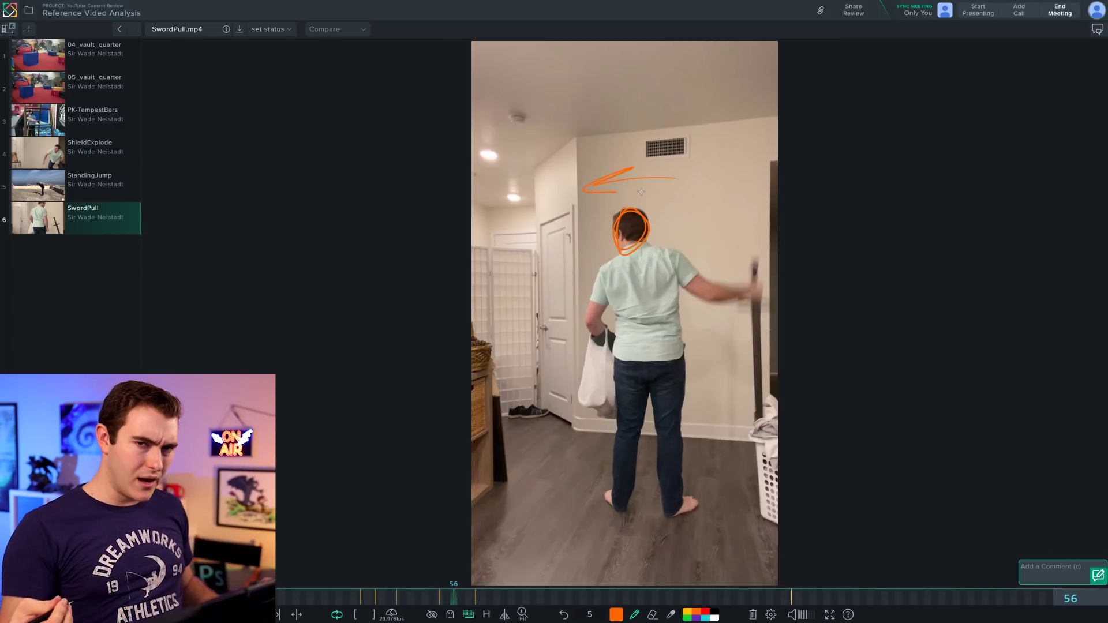
pyautogui.hotkey('ctrl', 'z')
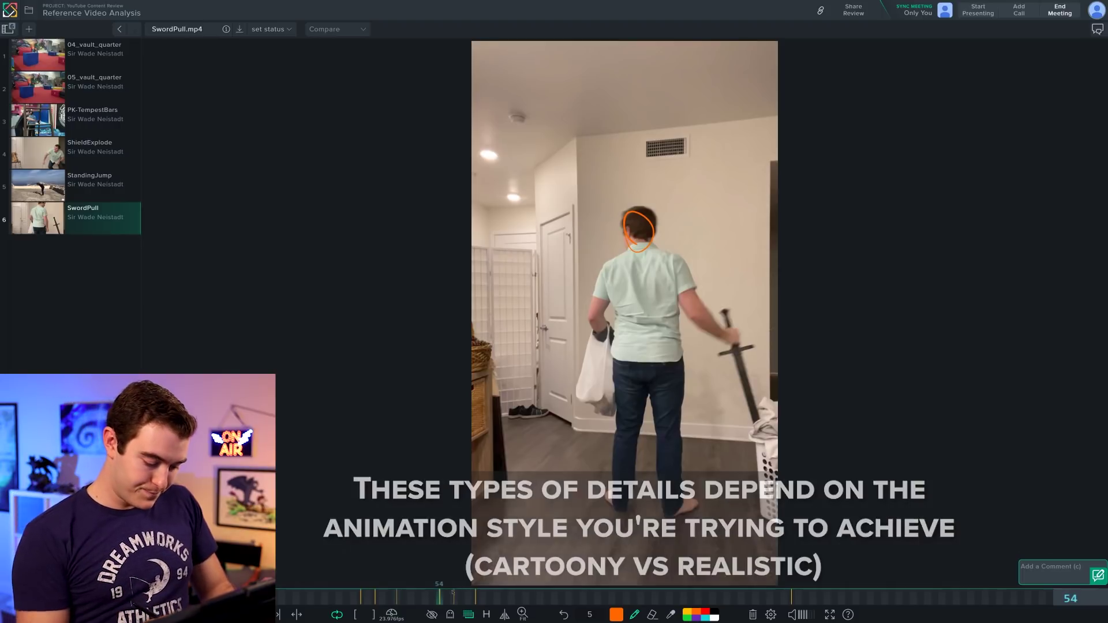
# Step: Play the clip through the sword lowering and the walk away to review the remaining action
pyautogui.press('space')
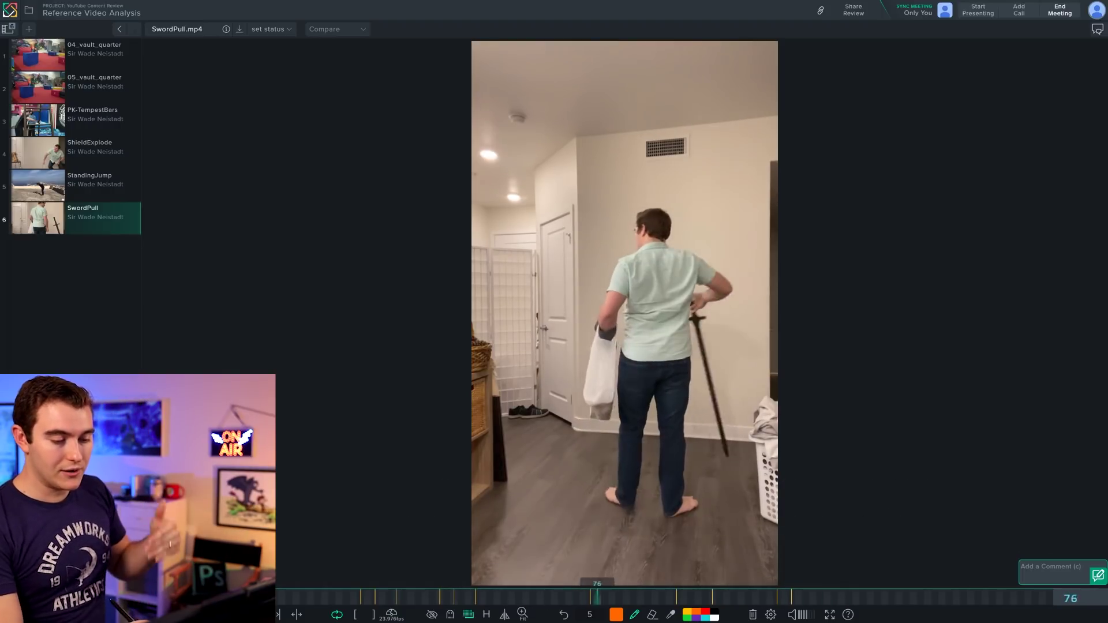
pyautogui.press('space')
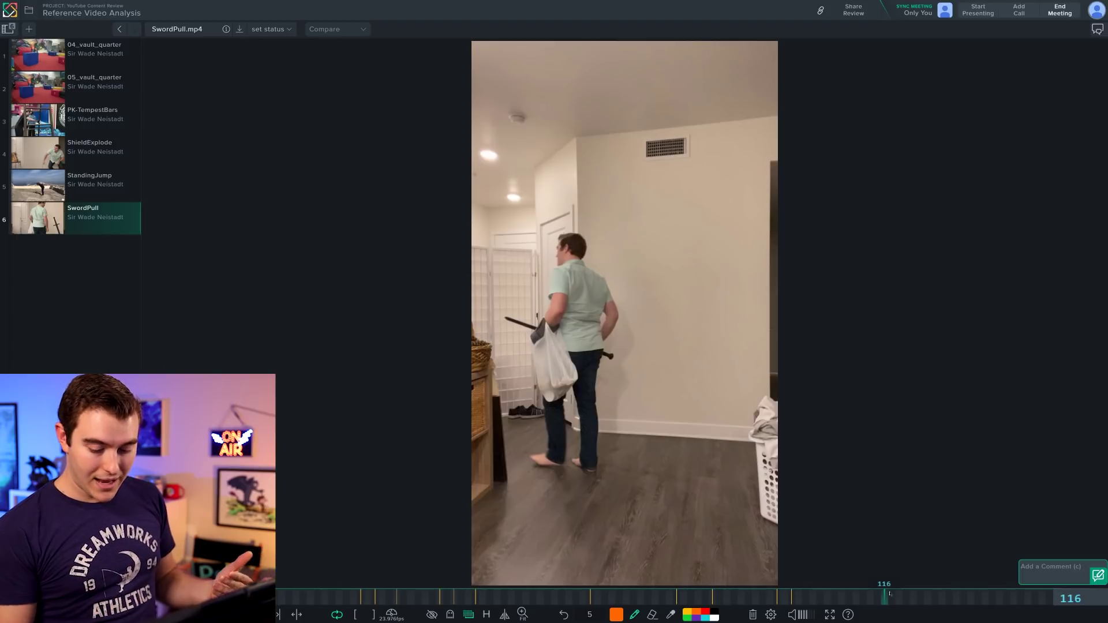
pyautogui.press('space')
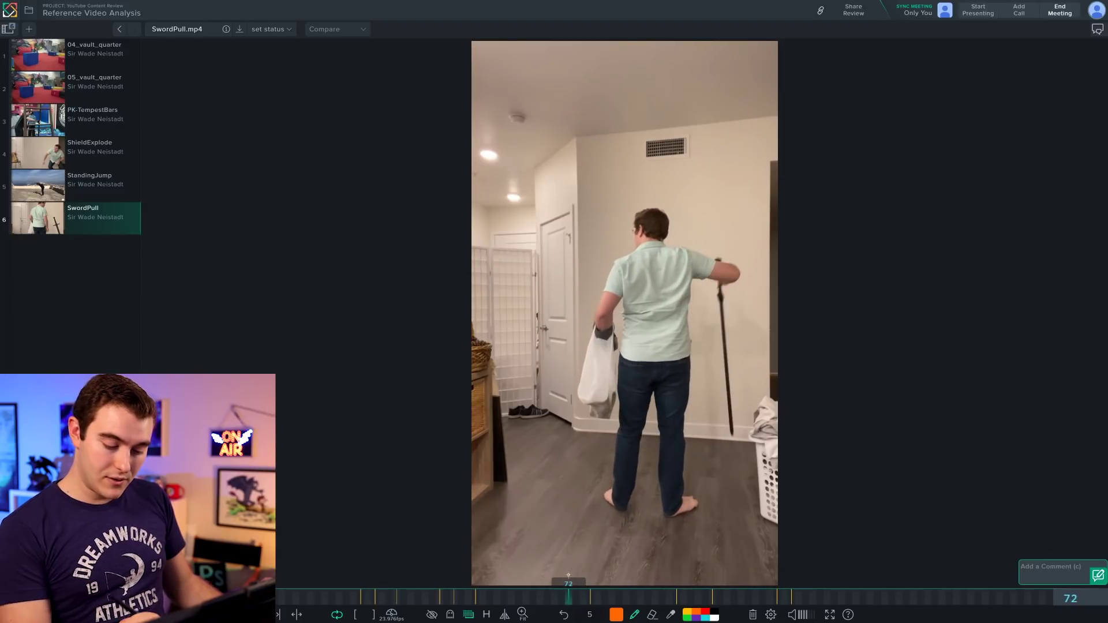
# Step: Mark the lower leg and foot nearest the door on frames 71 and 80
pyautogui.moveTo(635, 465); pyautogui.dragTo(606, 523)
pyautogui.moveTo(569, 595)
pyautogui.mouseDown()
pyautogui.moveTo(517, 594)
pyautogui.moveTo(554, 595)
pyautogui.mouseUp()
pyautogui.press('Right')
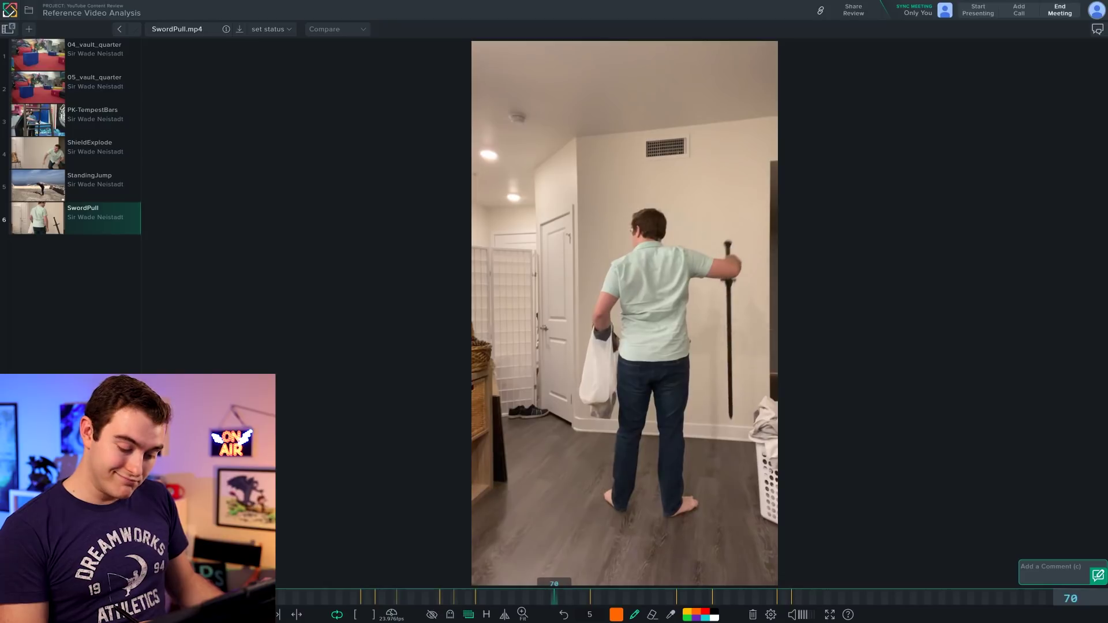
pyautogui.press('Right')
pyautogui.press('Right')
pyautogui.press('Right')
pyautogui.press('Right')
pyautogui.press('Right')
pyautogui.press('Right')
pyautogui.press('Right')
pyautogui.press('Right')
pyautogui.press('Right')
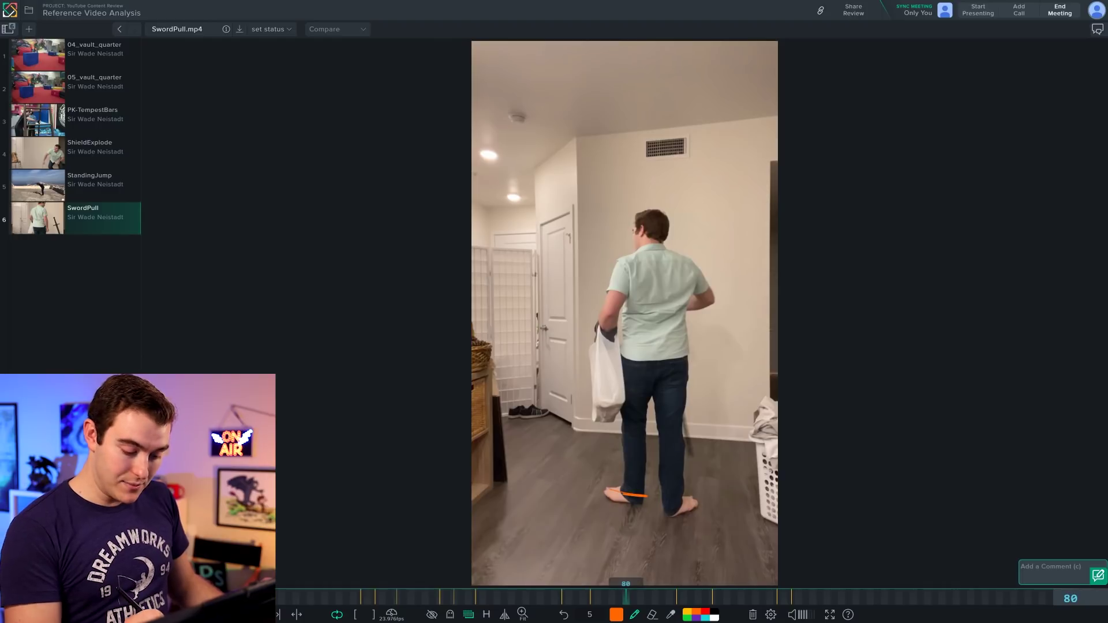
pyautogui.moveTo(637, 432); pyautogui.dragTo(635, 502)
# Step: Flip back and forth between the marked leg poses around frames 71 to 80 to compare the foot placement
pyautogui.press('Left')
pyautogui.press('Left')
pyautogui.press('Left')
pyautogui.press('Left')
pyautogui.press('Left')
pyautogui.press('Left')
pyautogui.press('Left')
pyautogui.press('Right')
pyautogui.press('Right')
pyautogui.press('Right')
pyautogui.press('Right')
pyautogui.press('Right')
pyautogui.press('Left')
pyautogui.press('Left')
pyautogui.press('Left')
pyautogui.press('Left')
pyautogui.press('Left')
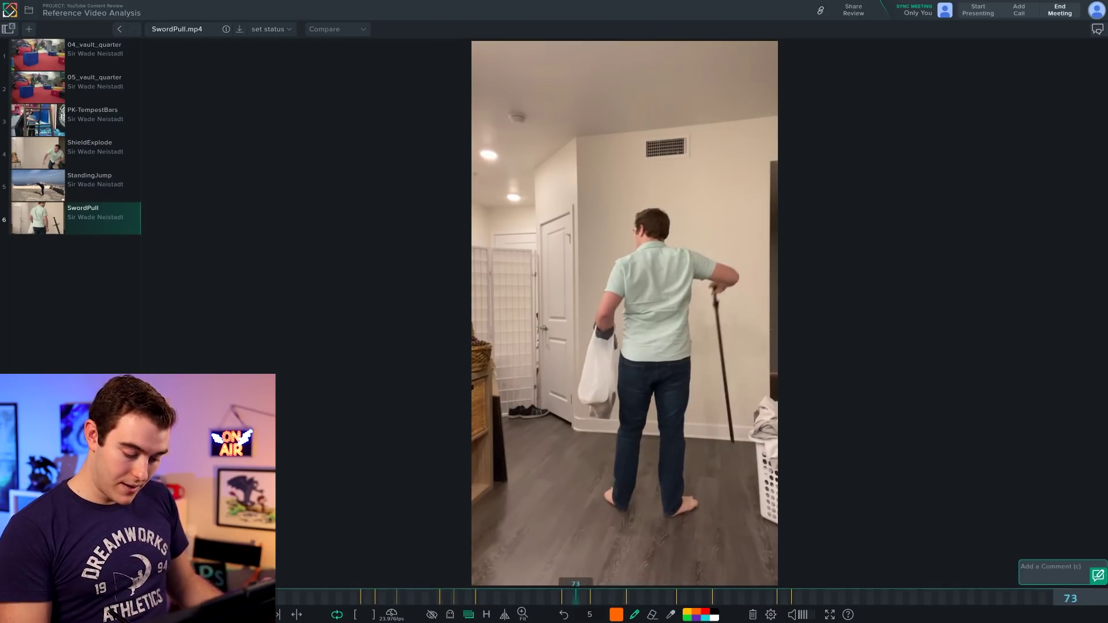
pyautogui.press('Right')
pyautogui.press('Right')
pyautogui.press('Right')
pyautogui.press('Right')
pyautogui.press('Right')
pyautogui.press('Right')
pyautogui.press('Right')
pyautogui.press('Right')
pyautogui.press('Right')
pyautogui.press('Right')
pyautogui.press('Right')
pyautogui.press('Right')
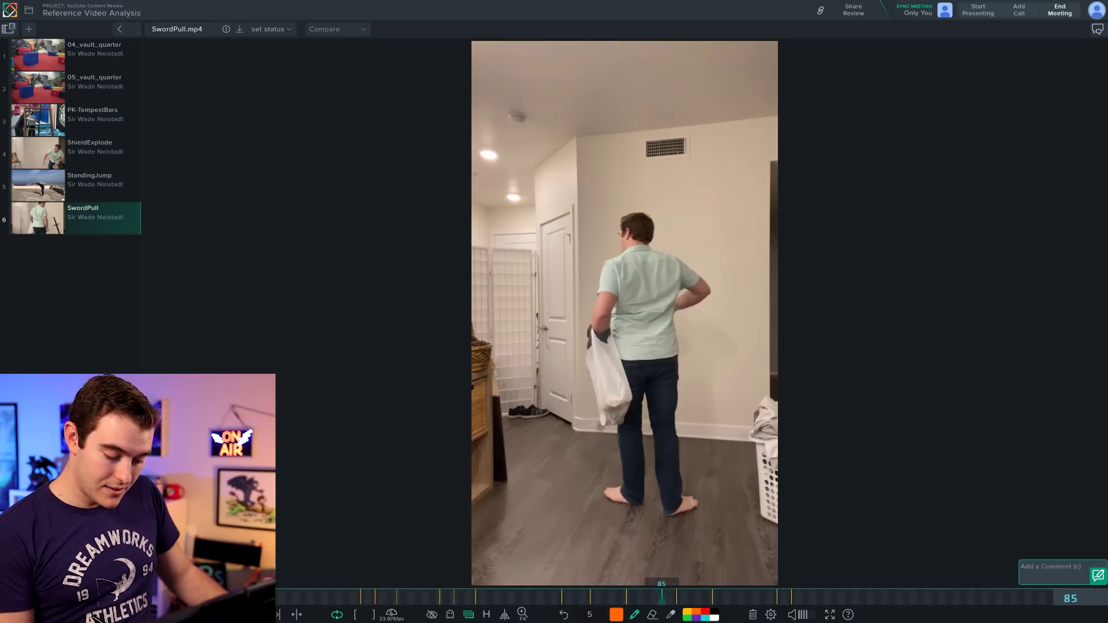
# Step: Mark the foot nearest the laundry basket on frame 84 and advance to the pose on frame 87
pyautogui.press('Left')
pyautogui.moveTo(668, 512); pyautogui.dragTo(683, 502)
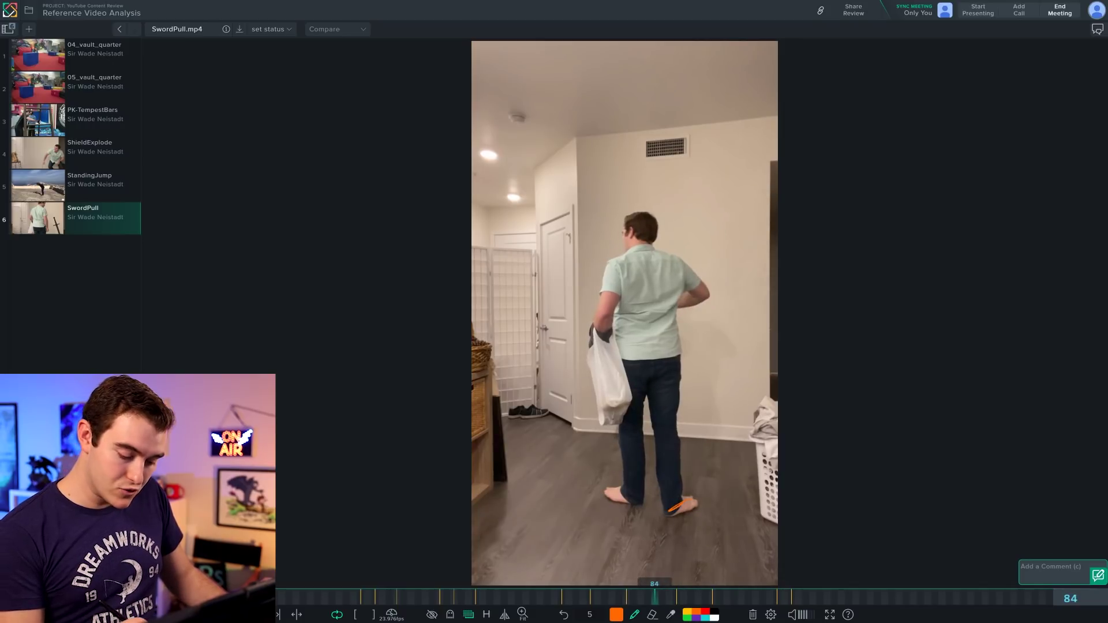
pyautogui.press('Right')
pyautogui.press('Right')
pyautogui.press('Right')
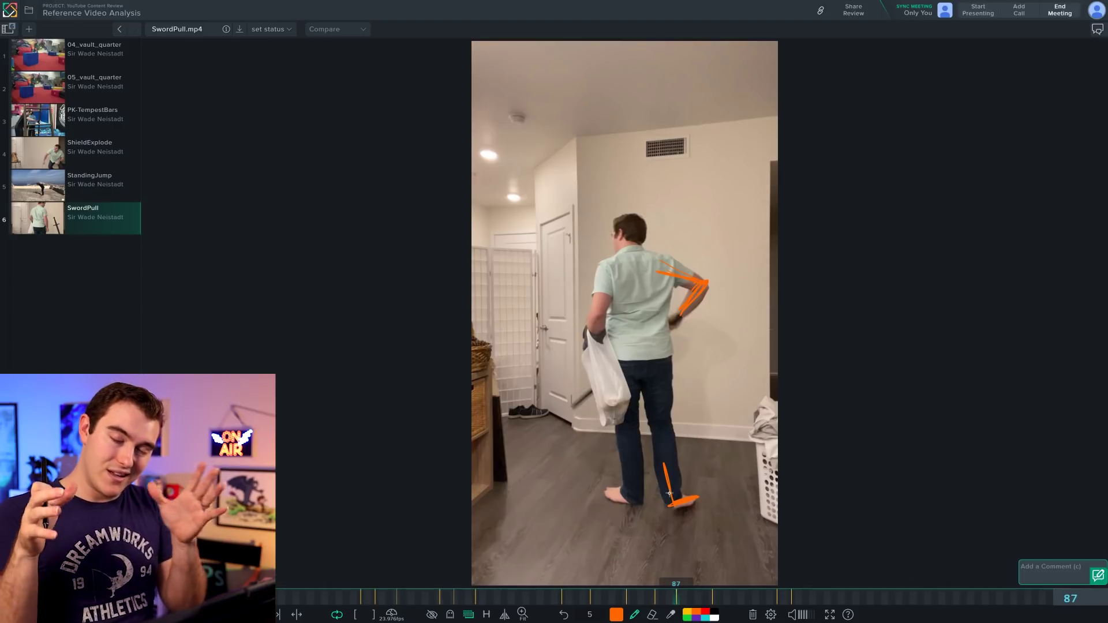
# Step: Advance to frame 102 and trace the trailing foot and lower leg in mid-stride
pyautogui.press('Right')
pyautogui.press('Right')
pyautogui.press('Right')
pyautogui.press('Right')
pyautogui.press('Right')
pyautogui.press('Right')
pyautogui.press('Right')
pyautogui.press('Right')
pyautogui.press('Right')
pyautogui.press('Right')
pyautogui.press('Right')
pyautogui.press('Right')
pyautogui.press('Right')
pyautogui.press('Right')
pyautogui.press('Right')
pyautogui.press('Right')
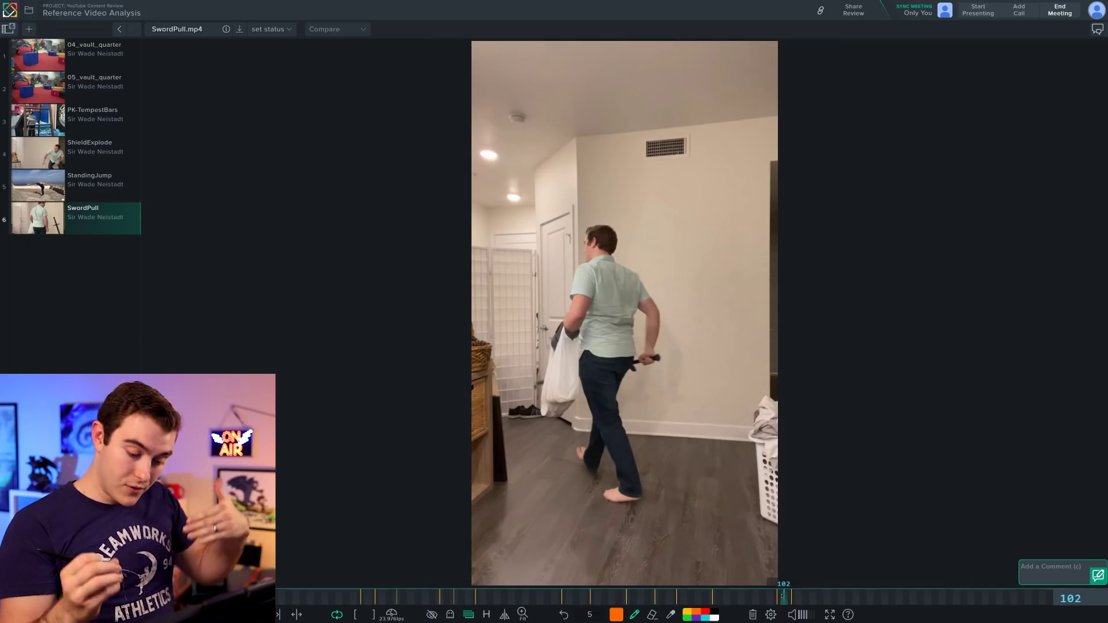
pyautogui.moveTo(594, 470); pyautogui.dragTo(601, 437)
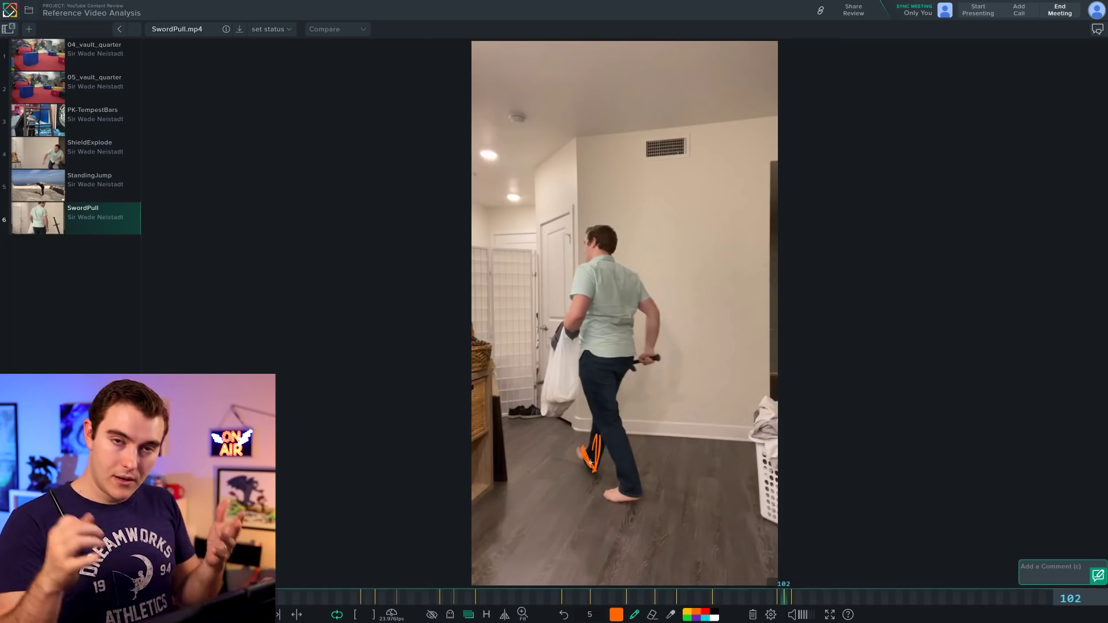
# Step: Return to frame 95 and trace the supporting leg from the thigh to the ankle
pyautogui.moveTo(753, 597)
pyautogui.mouseDown()
pyautogui.moveTo(669, 597)
pyautogui.moveTo(749, 597)
pyautogui.mouseUp()
pyautogui.press('Left')
pyautogui.press('Left')
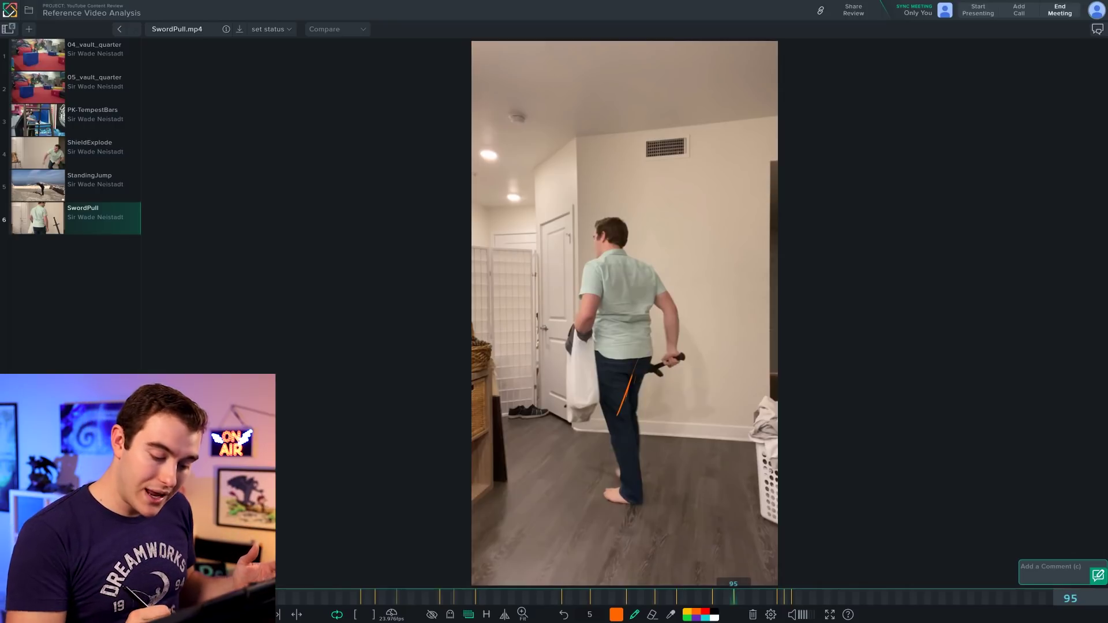
pyautogui.moveTo(627, 398); pyautogui.dragTo(622, 482)
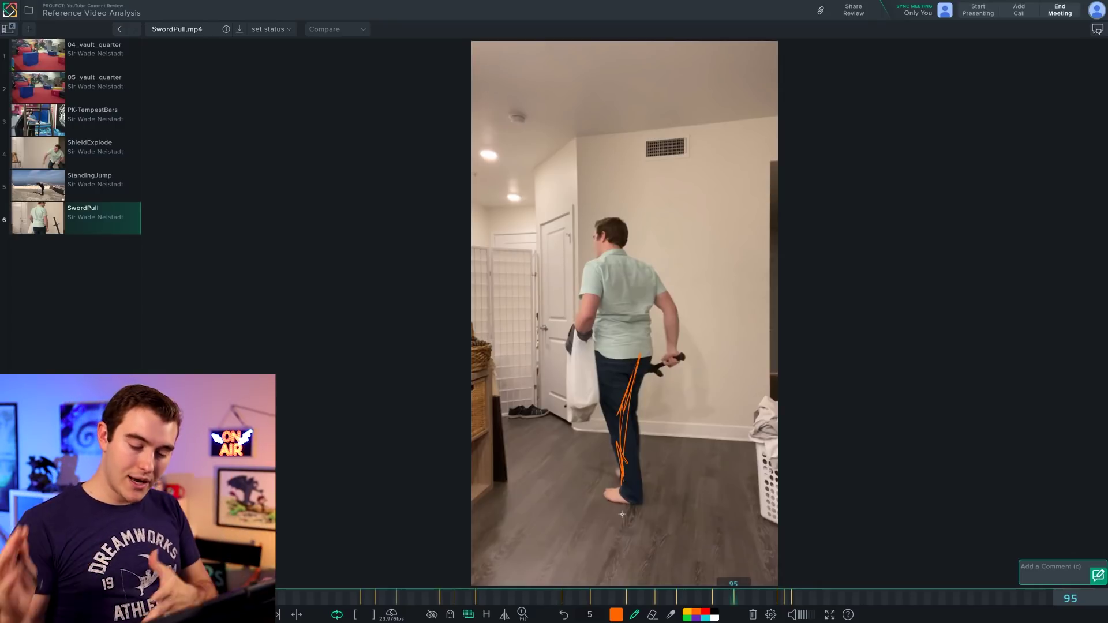
# Step: Scrub from frame 95 past frame 102 to frame 121 to review the steps of the walk away
pyautogui.moveTo(762, 597)
pyautogui.mouseDown()
pyautogui.moveTo(798, 596)
pyautogui.moveTo(784, 597)
pyautogui.mouseUp()
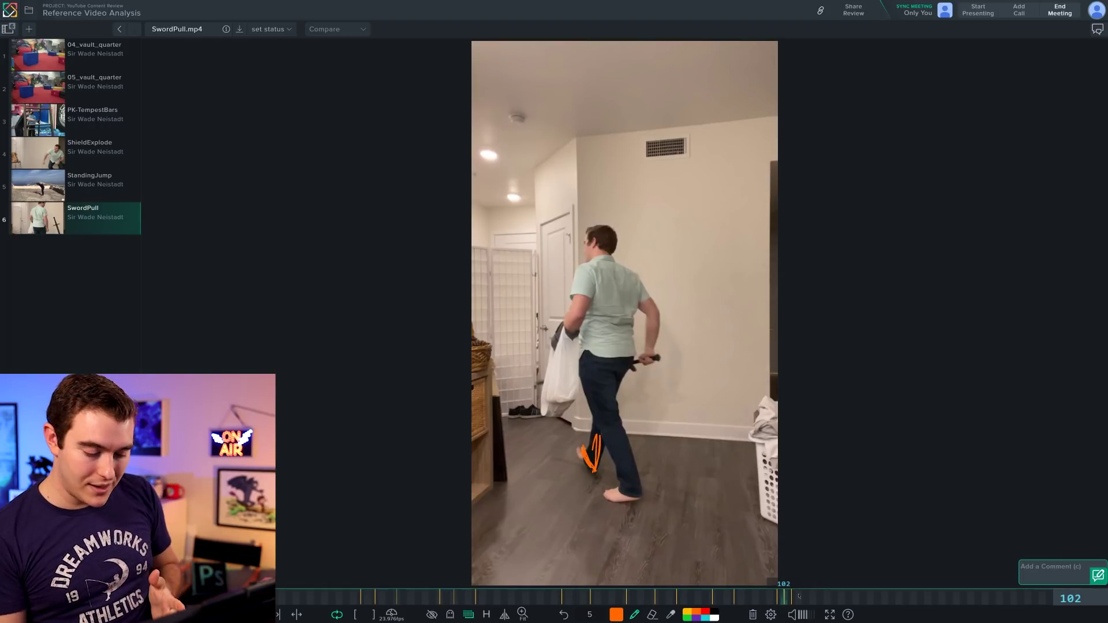
pyautogui.moveTo(800, 597); pyautogui.dragTo(924, 599)
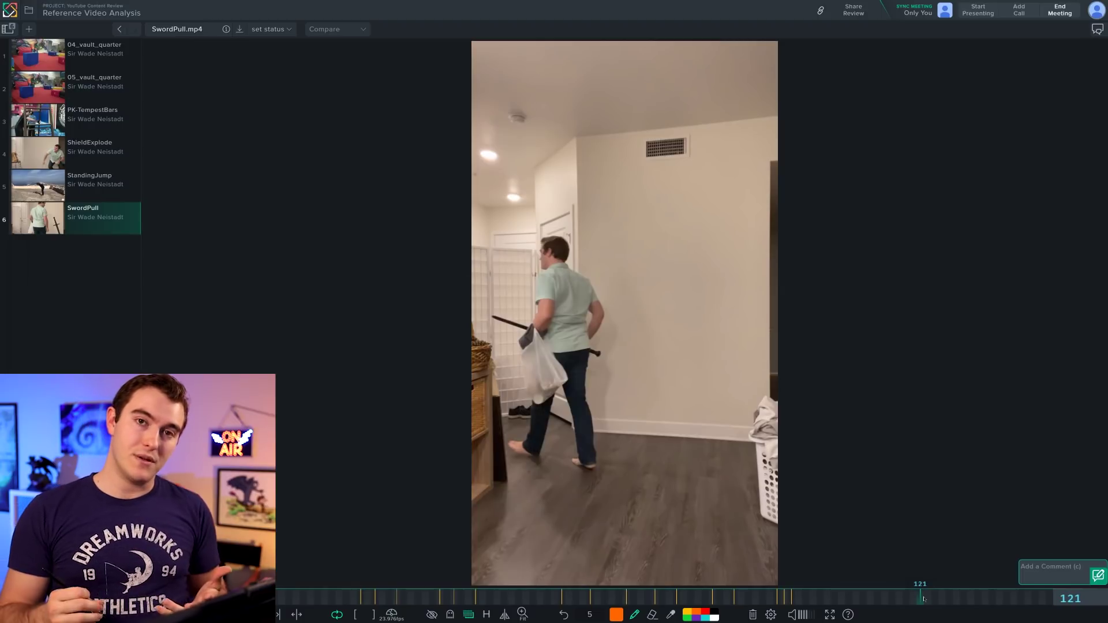